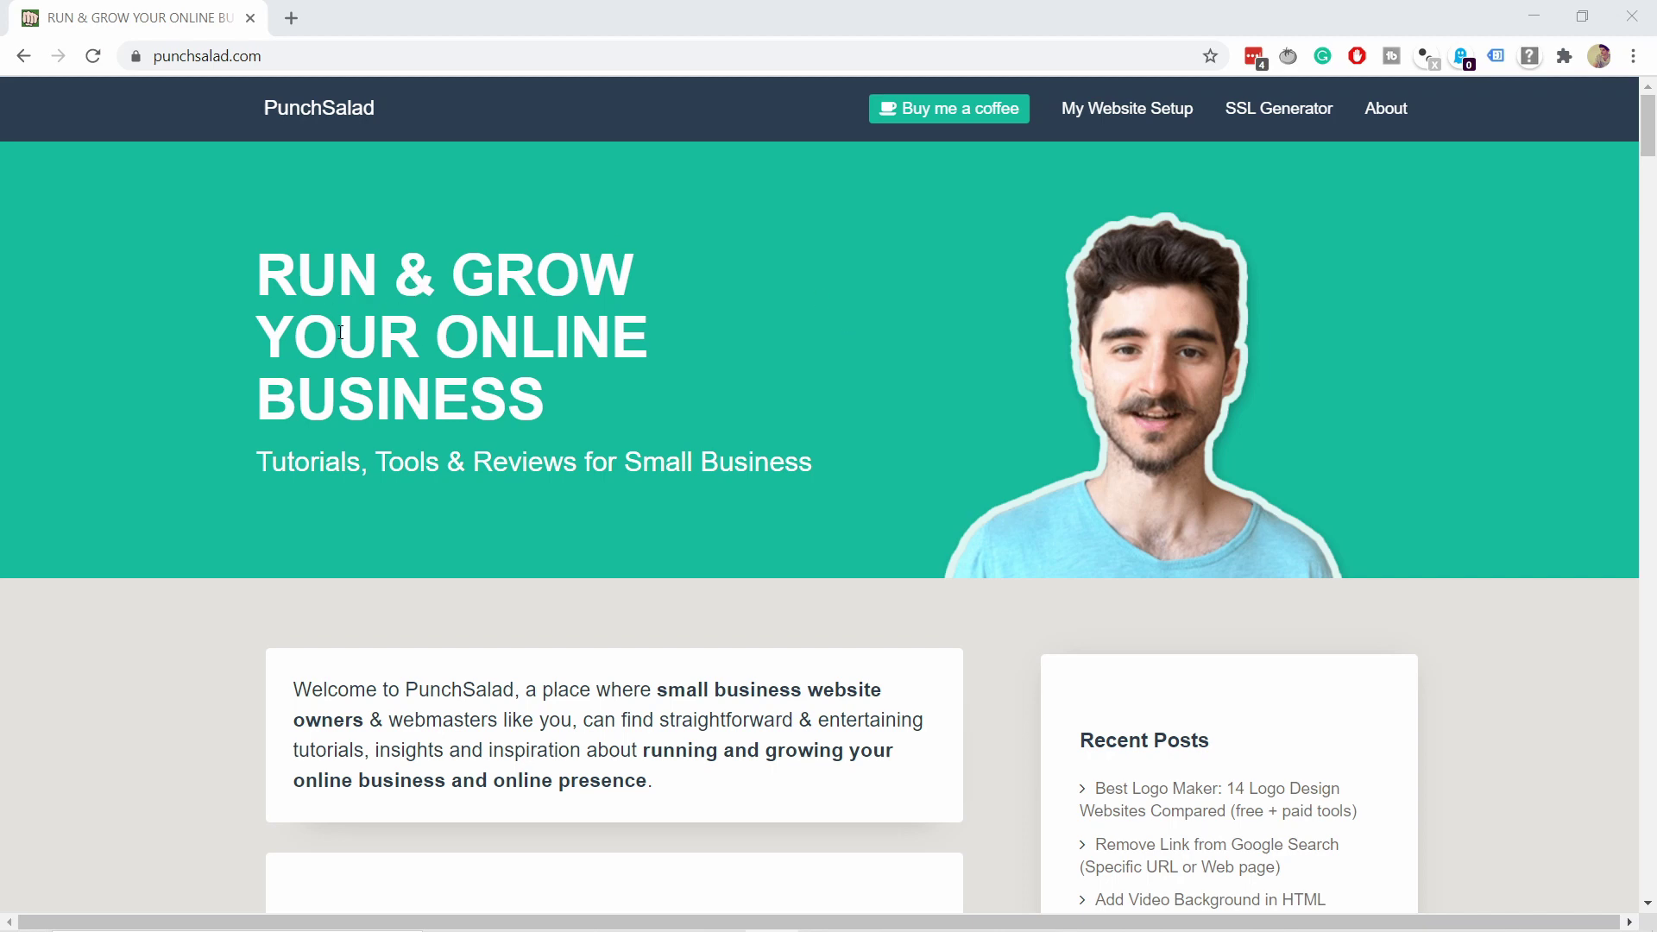
- Run a mobile Lighthouse audit of the homepage in DevTools, with Progressive Web App excluded
right_click(706, 329)
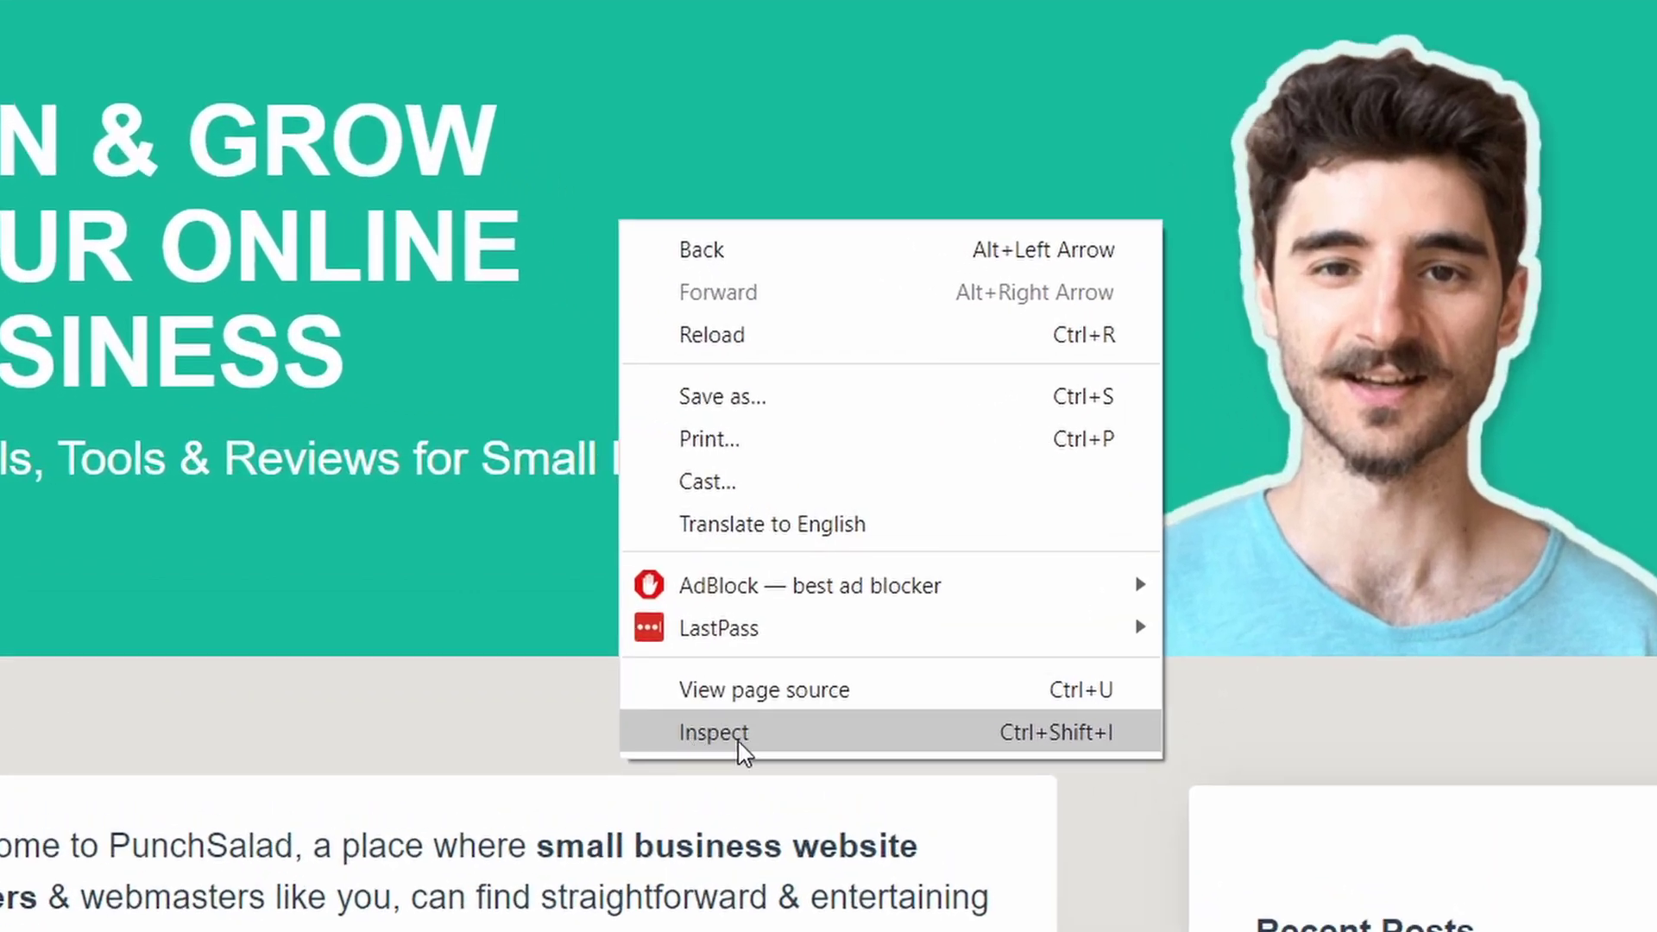
left_click(739, 744)
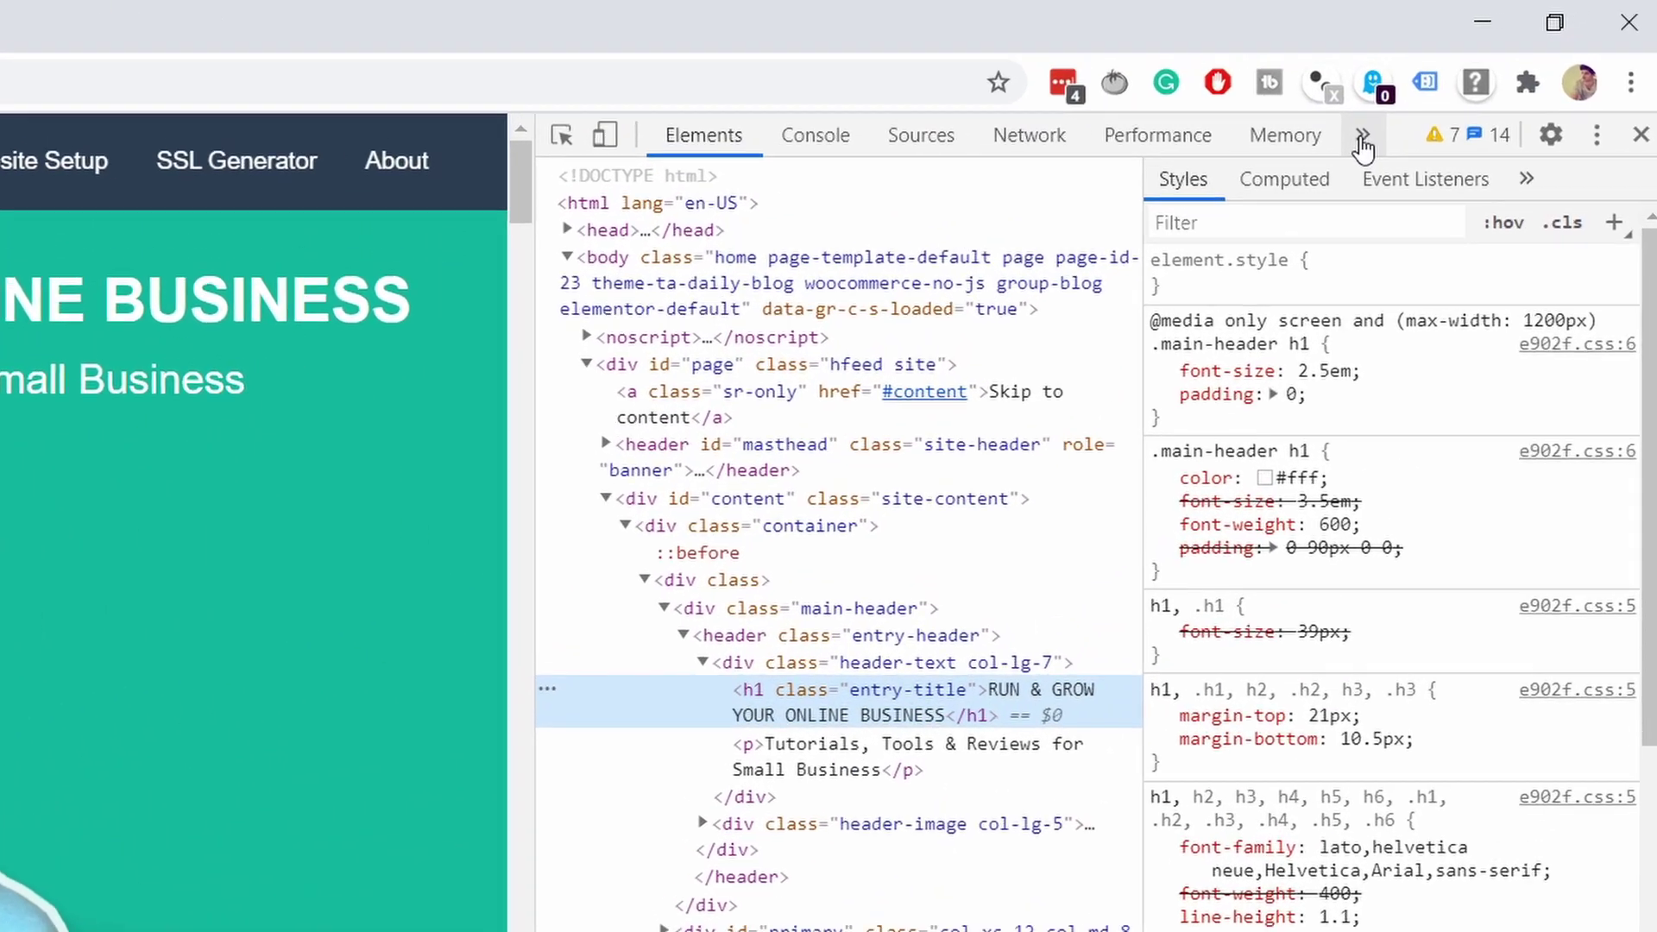
left_click(1453, 98)
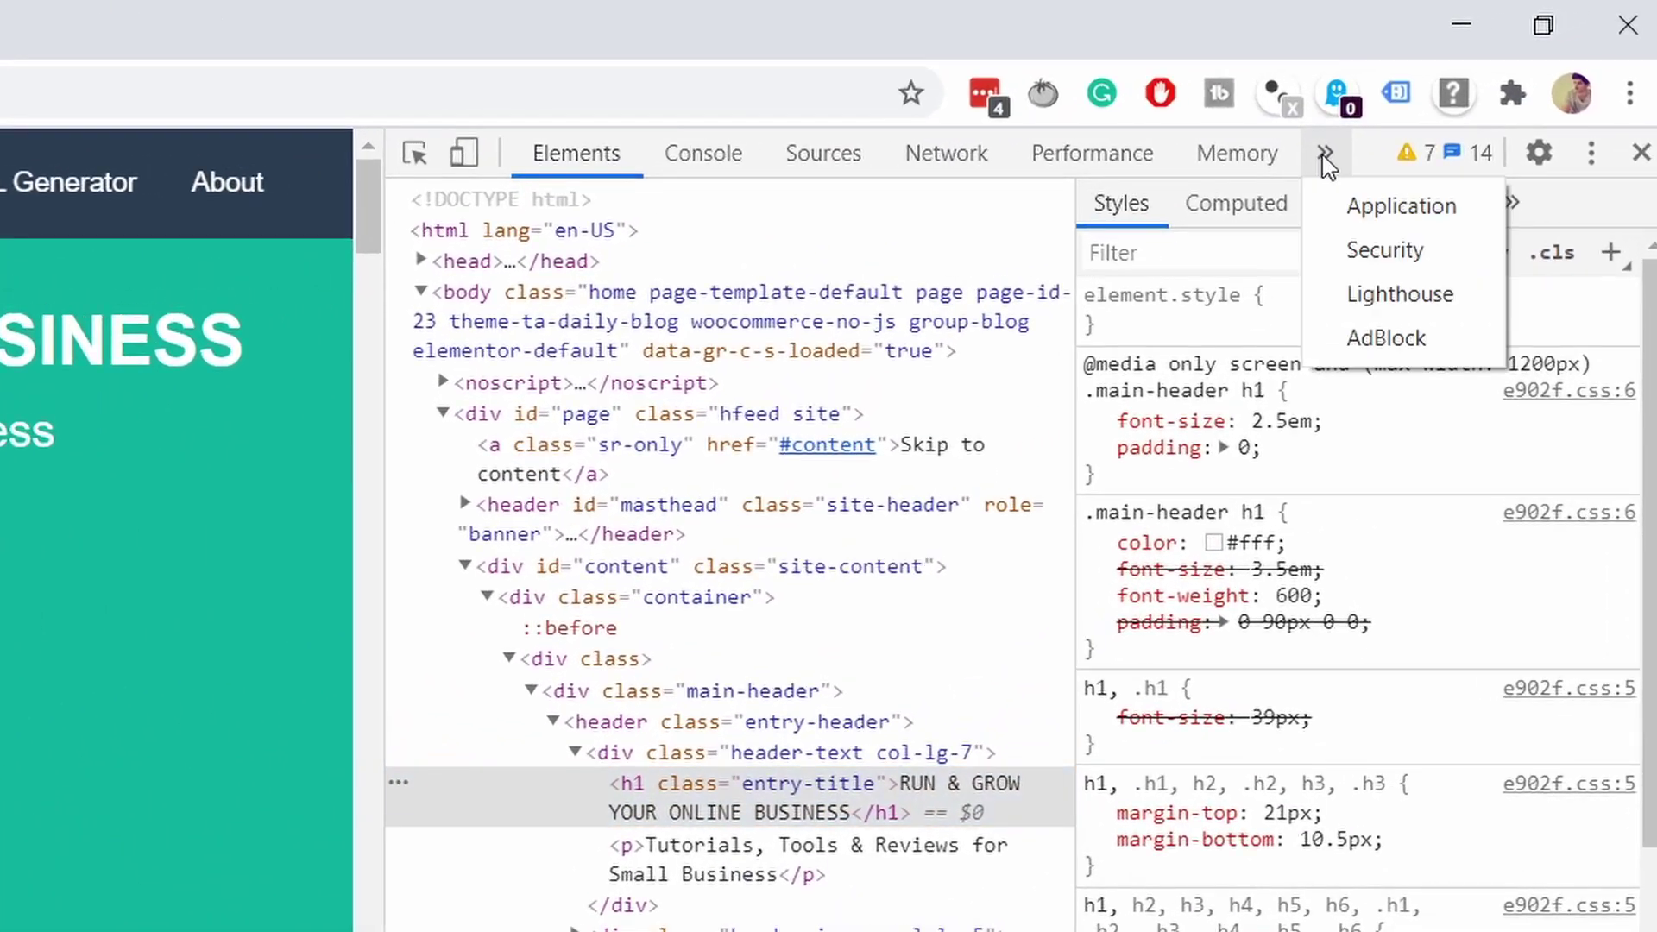
left_click(1389, 302)
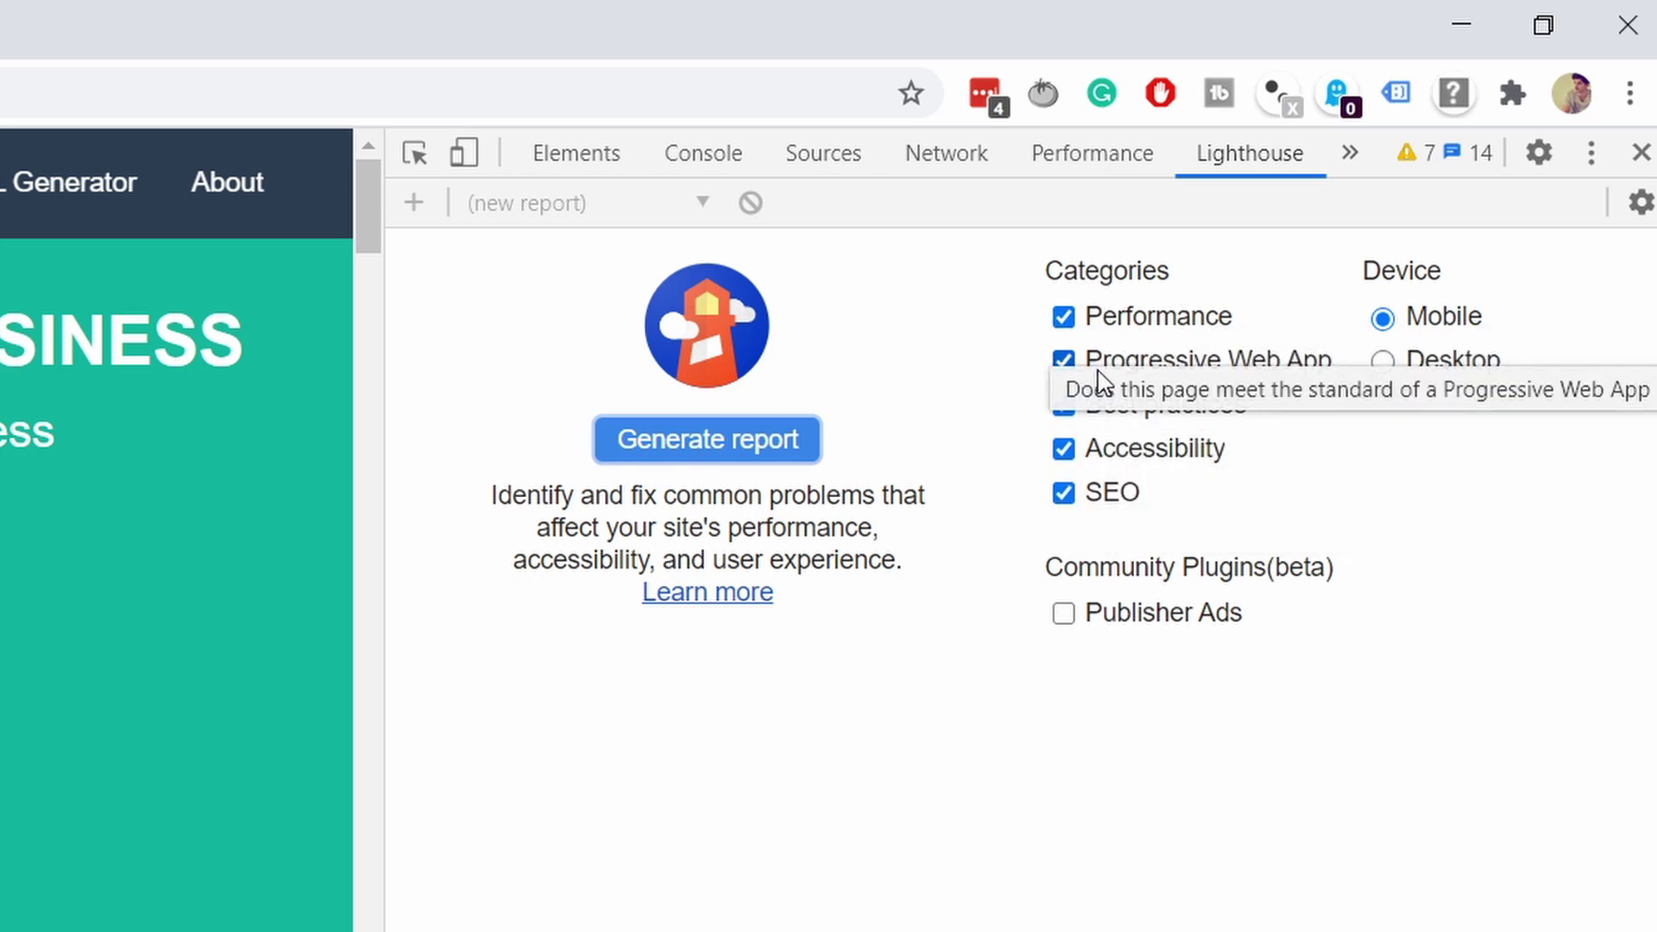
left_click(1064, 361)
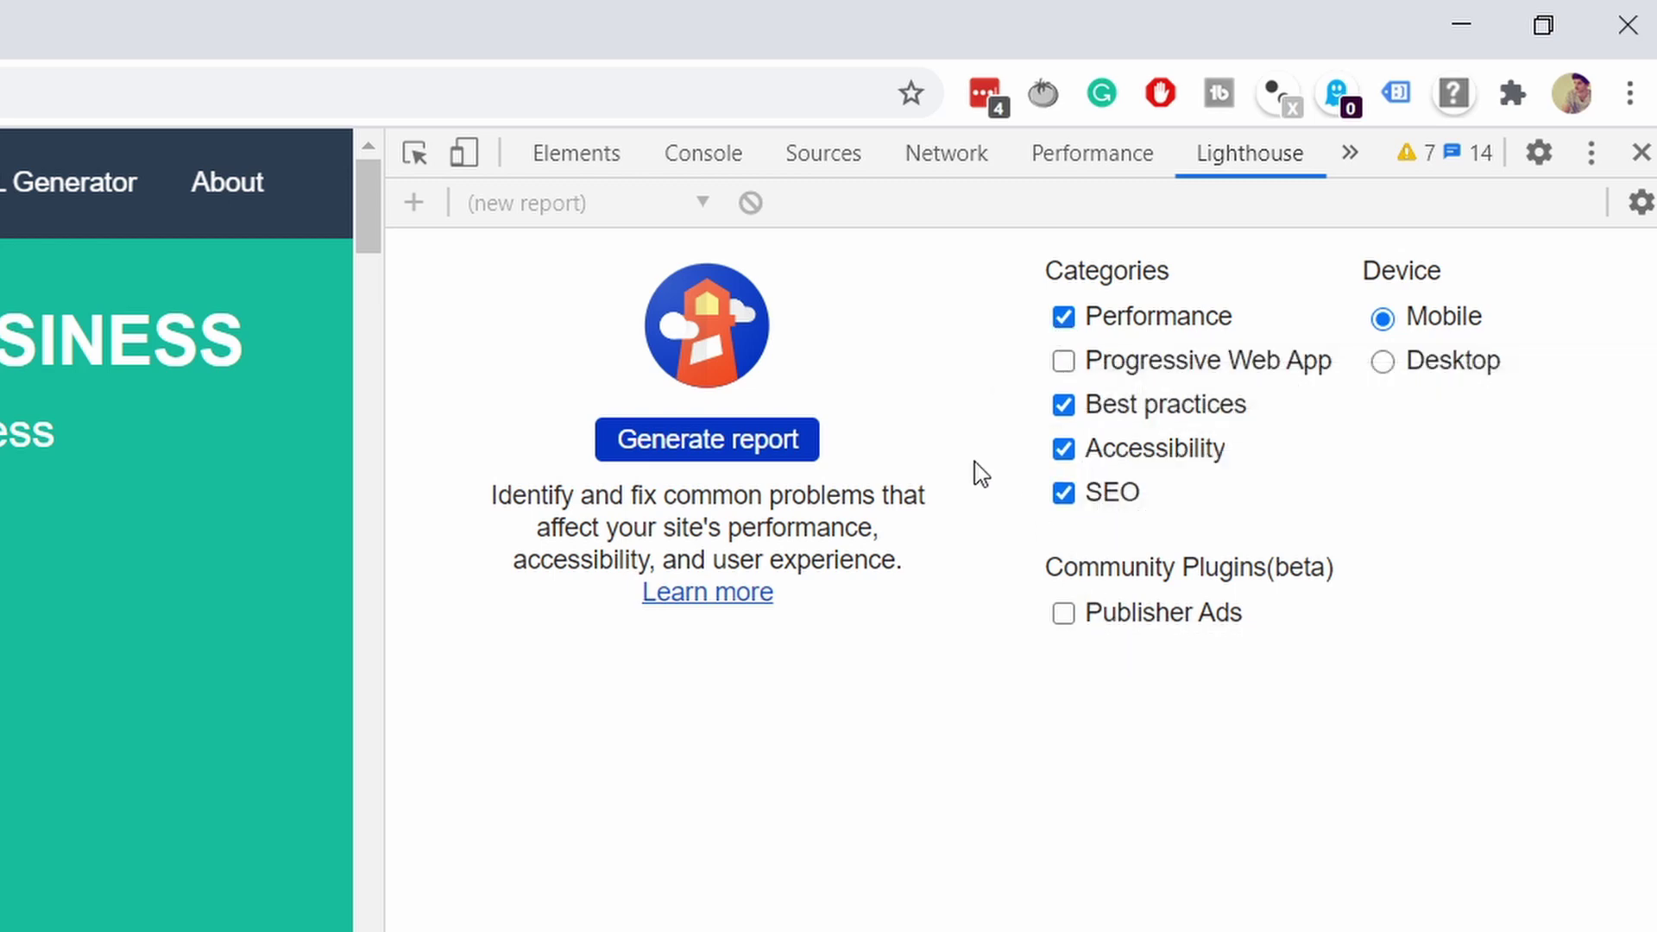
left_click(708, 447)
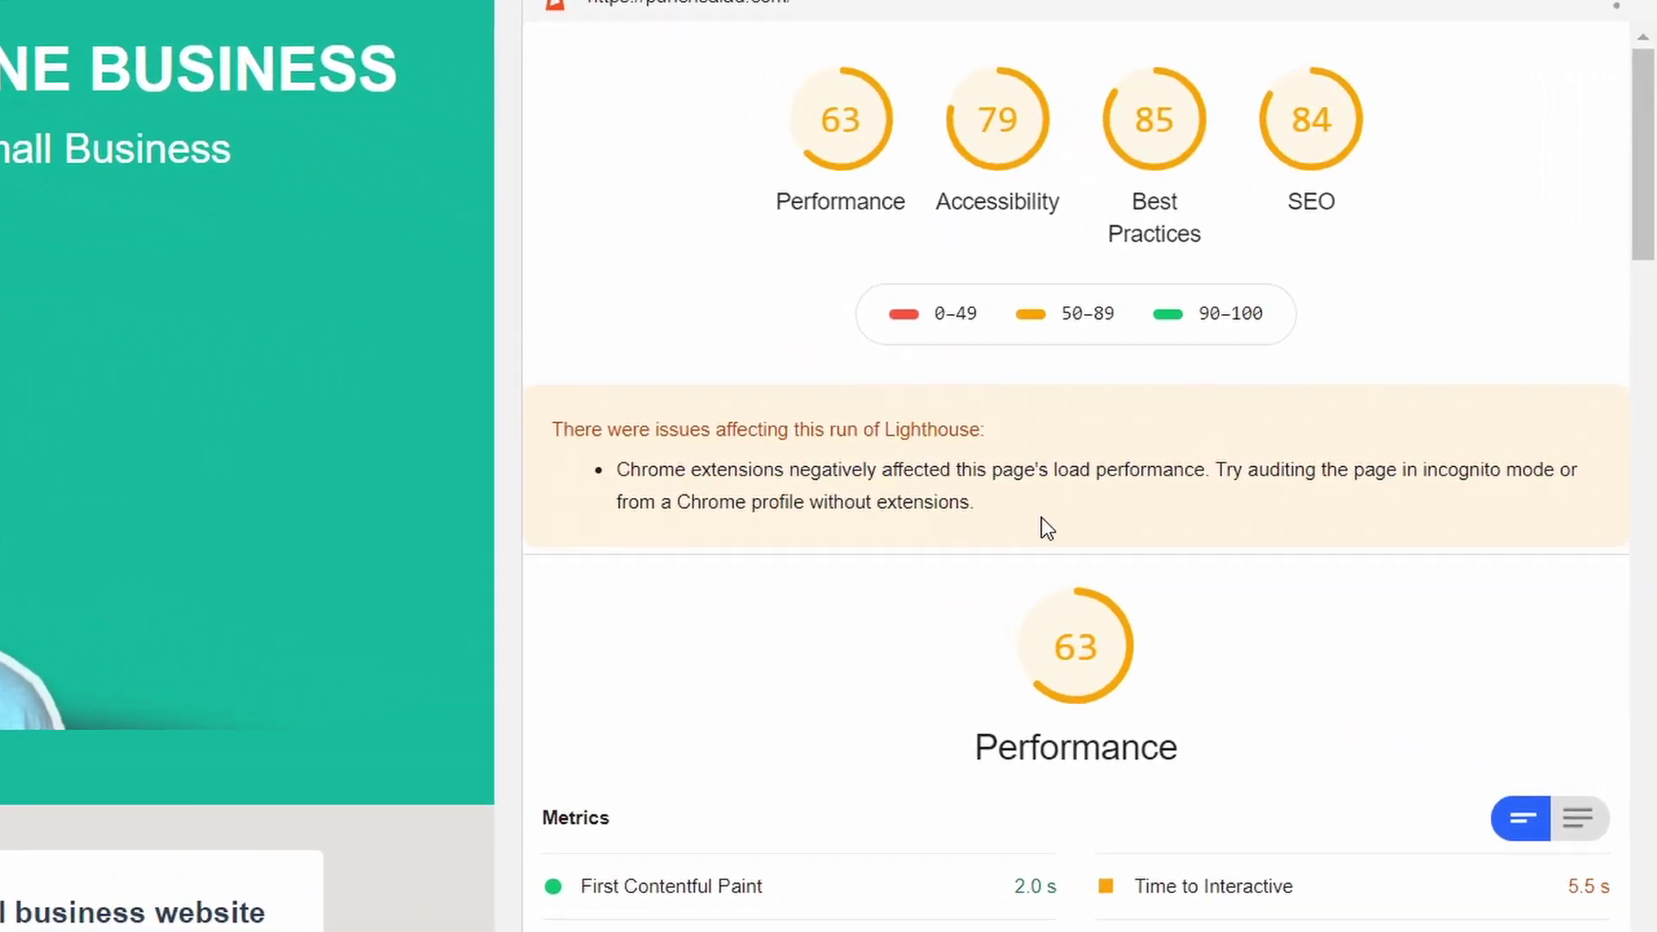
- Scroll the finished report to Performance metrics: Total Blocking Time 1,600 ms, Speed Index 4.4 s
scroll(1046, 528, "down", 3)
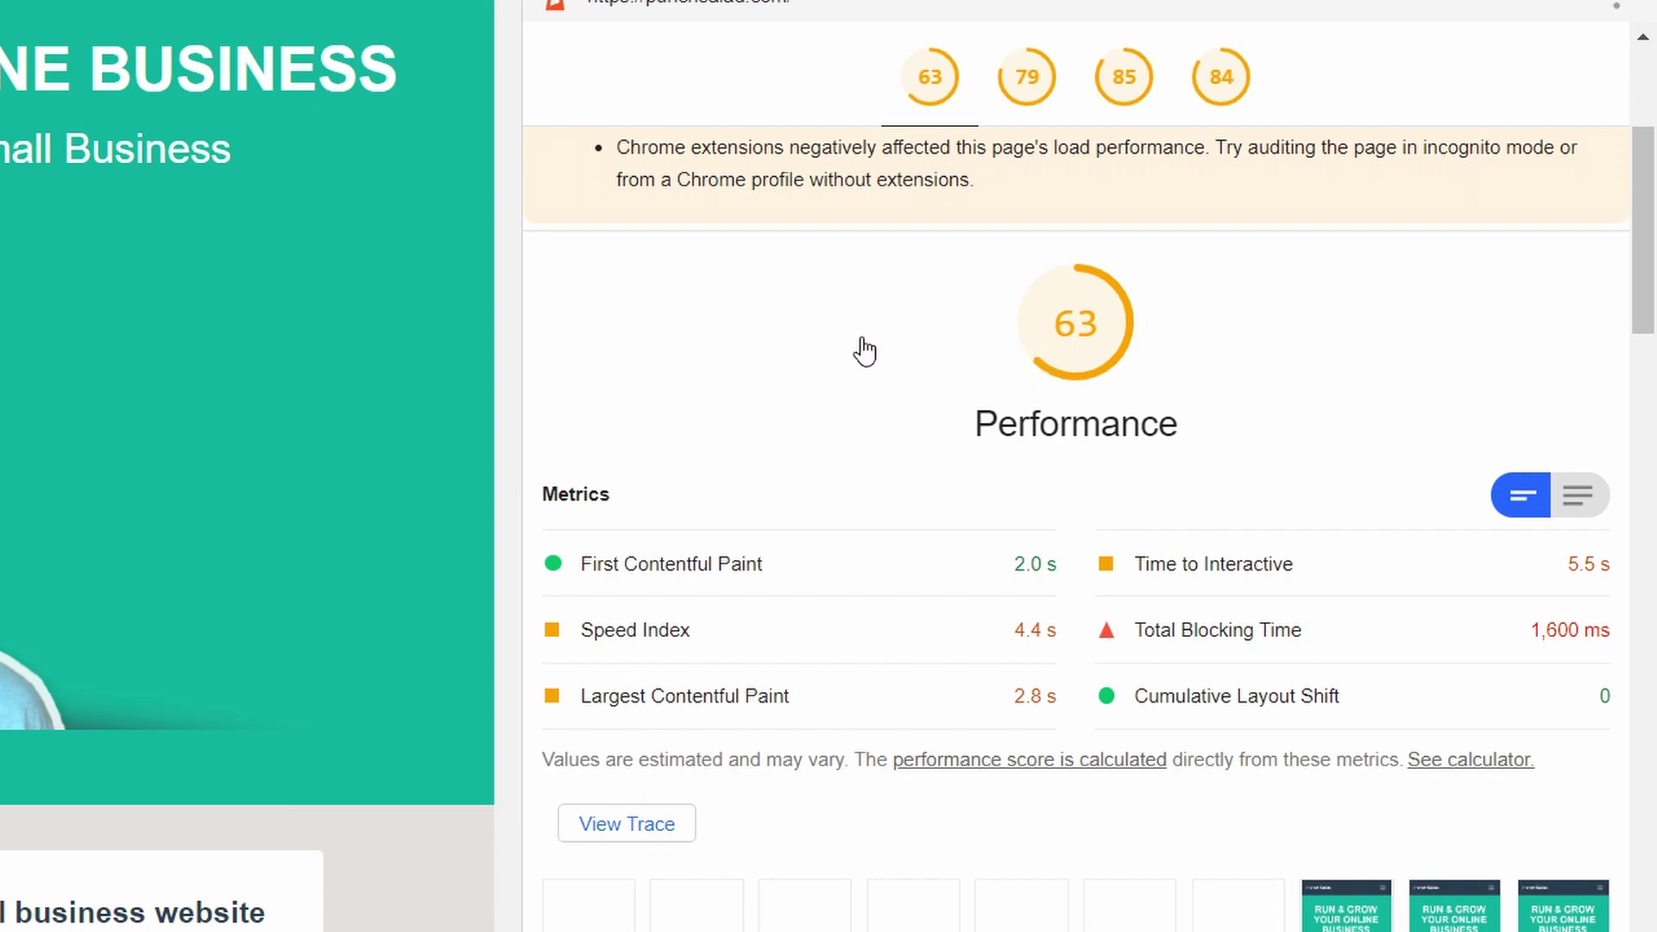
- Scroll through the Opportunities, Accessibility and Best Practices findings down to the SEO section
scroll(858, 327, "down", 2)
scroll(1018, 250, "down", 2)
scroll(923, 311, "down", 4)
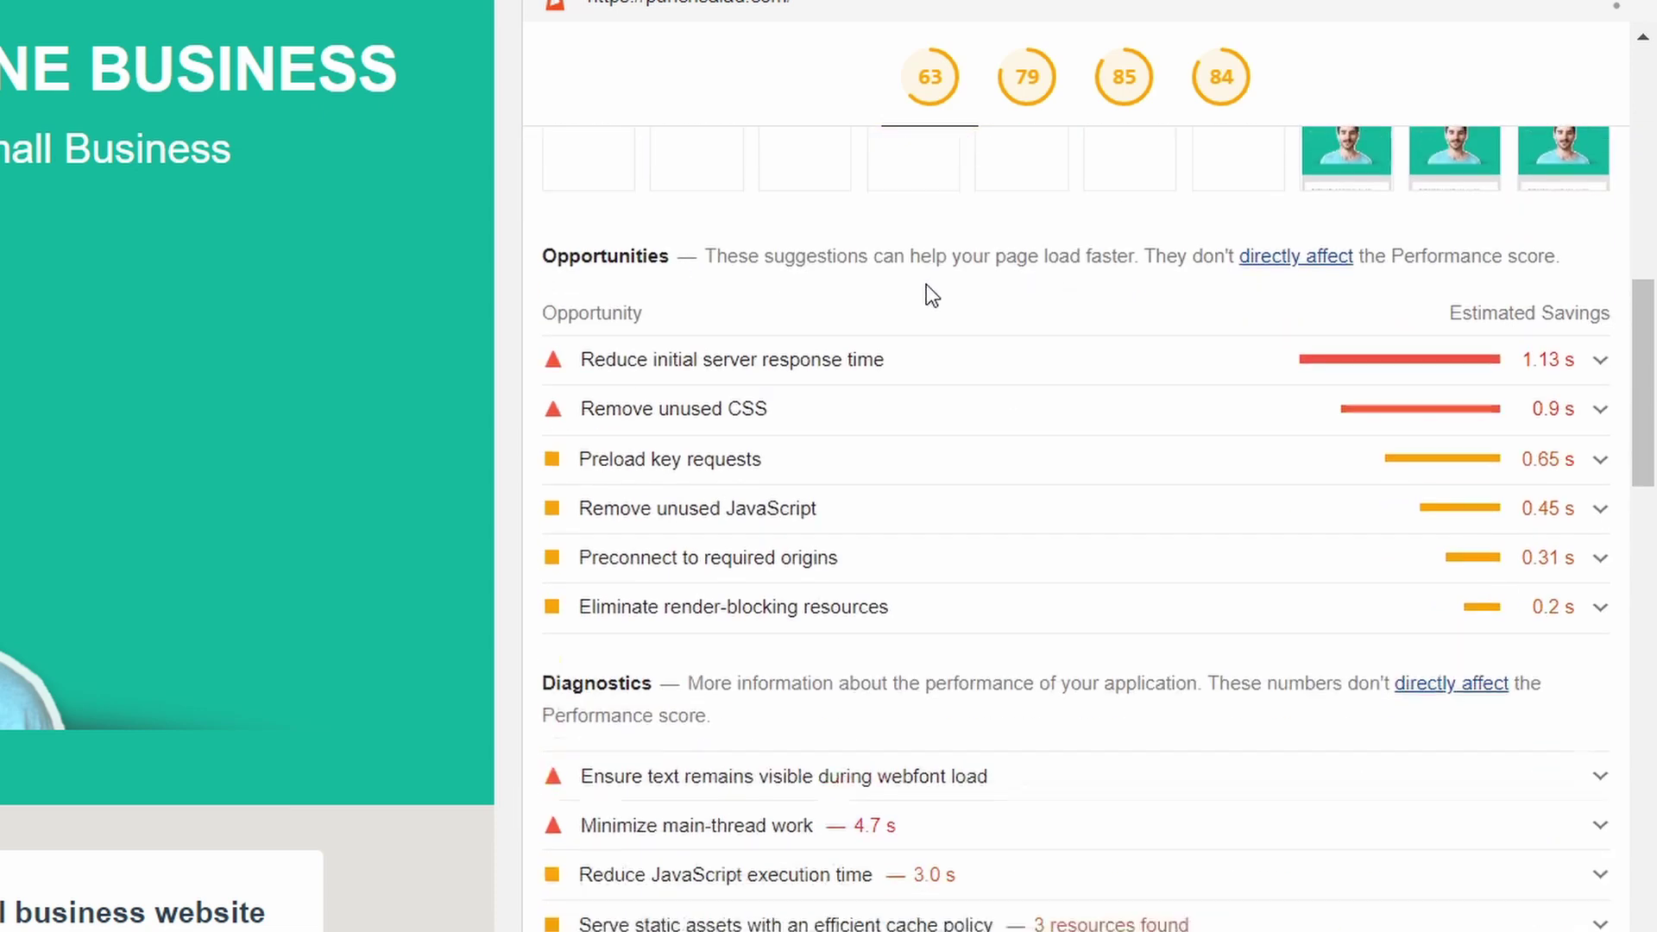
scroll(932, 296, "down", 8)
scroll(922, 273, "down", 3)
scroll(921, 255, "down", 6)
scroll(918, 233, "down", 4)
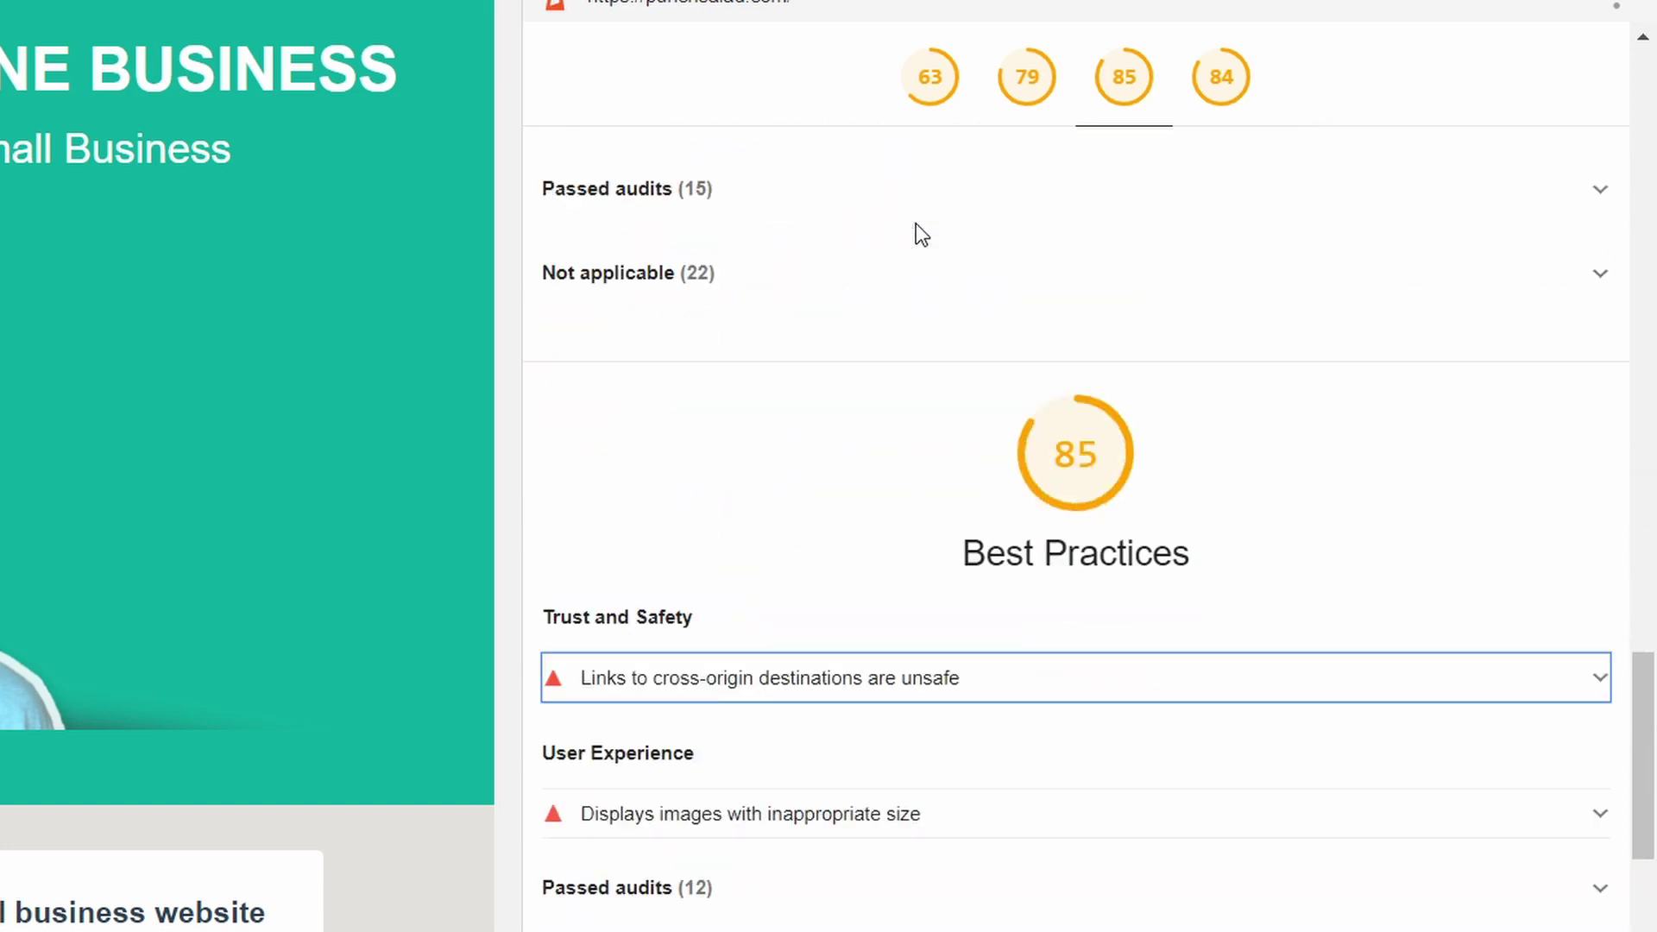
scroll(953, 298, "up", 8)
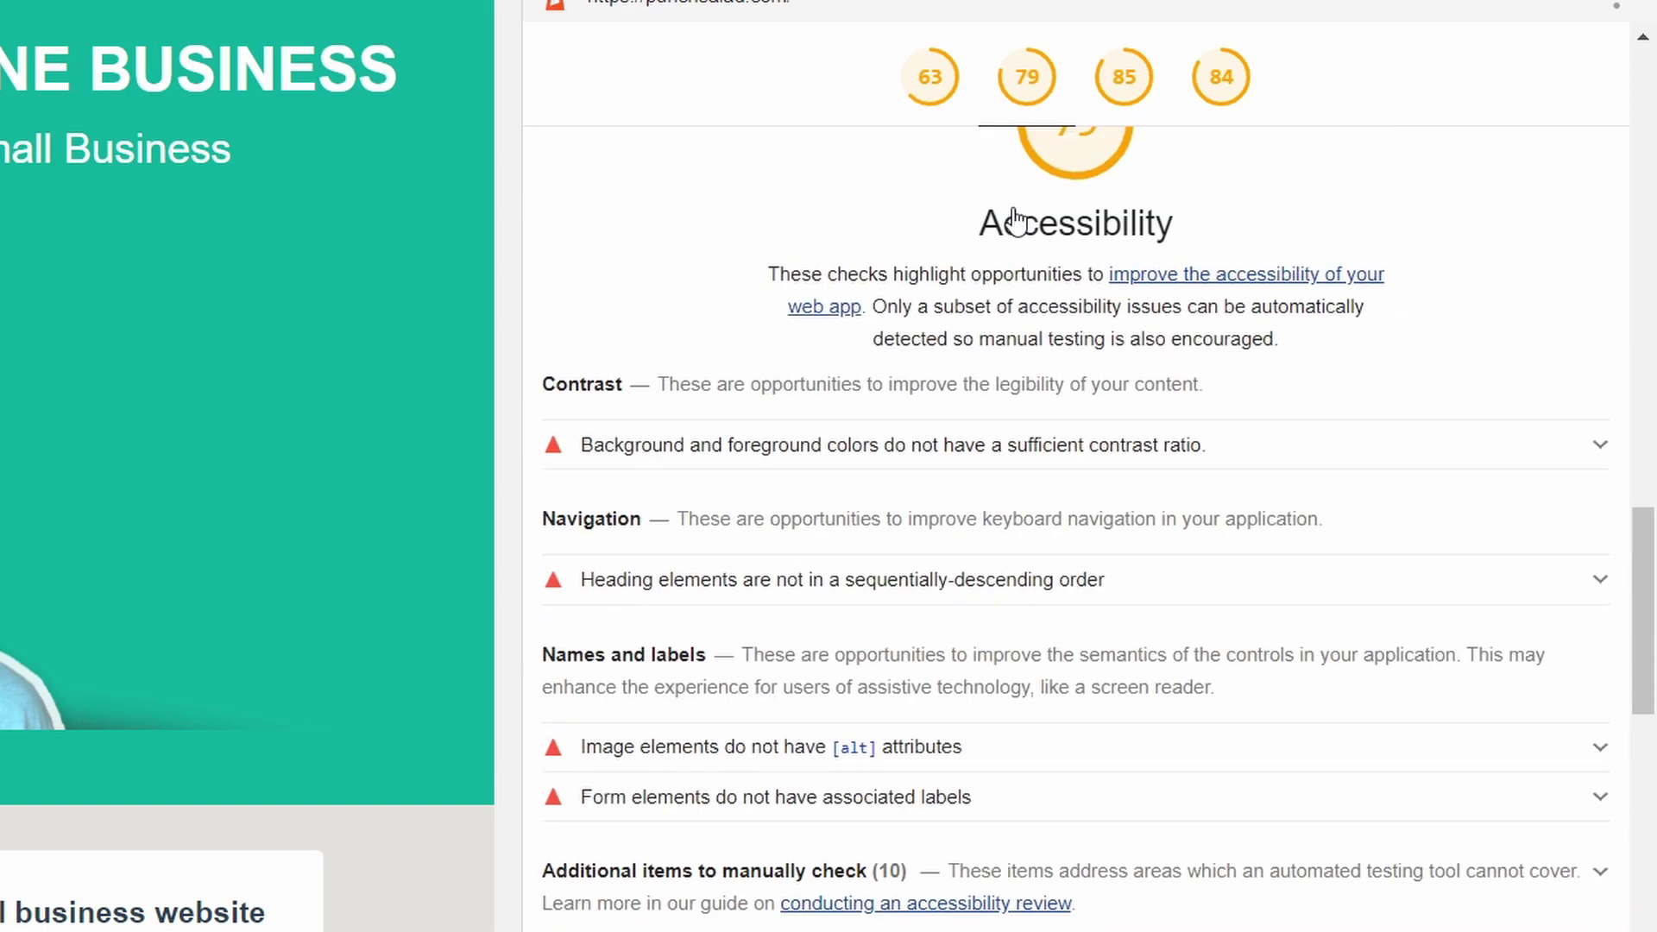
scroll(1016, 222, "up", 7)
scroll(1016, 228, "down", 2)
scroll(1017, 265, "down", 5)
scroll(1035, 347, "down", 9)
scroll(1062, 544, "down", 5)
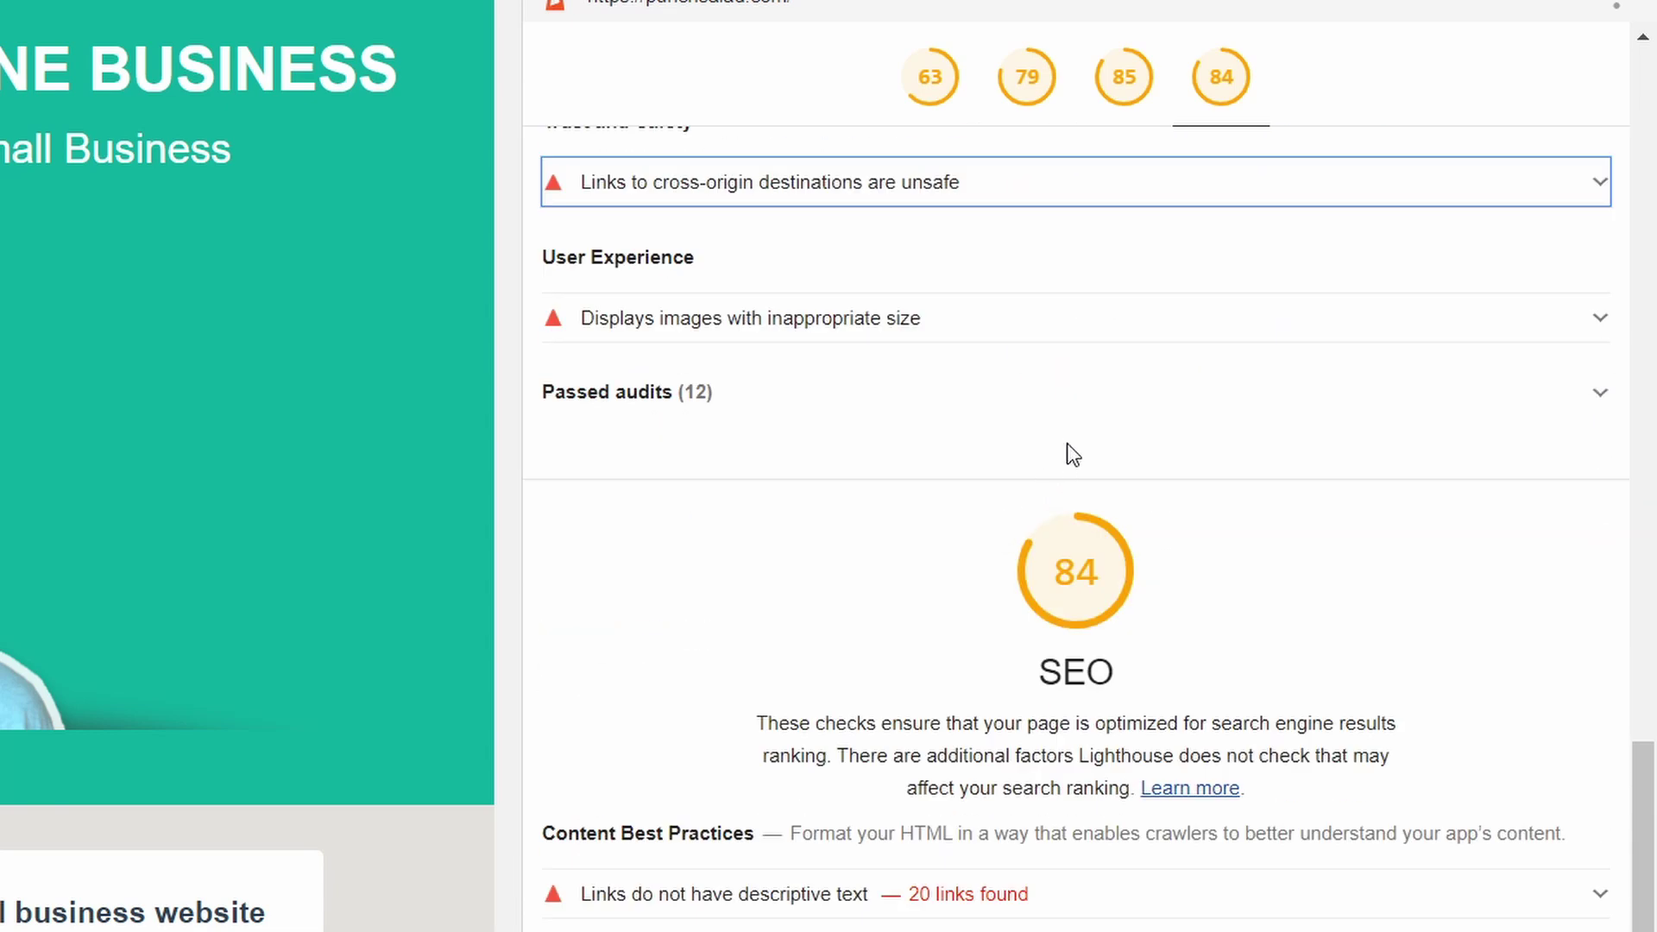
scroll(1121, 345, "down", 5)
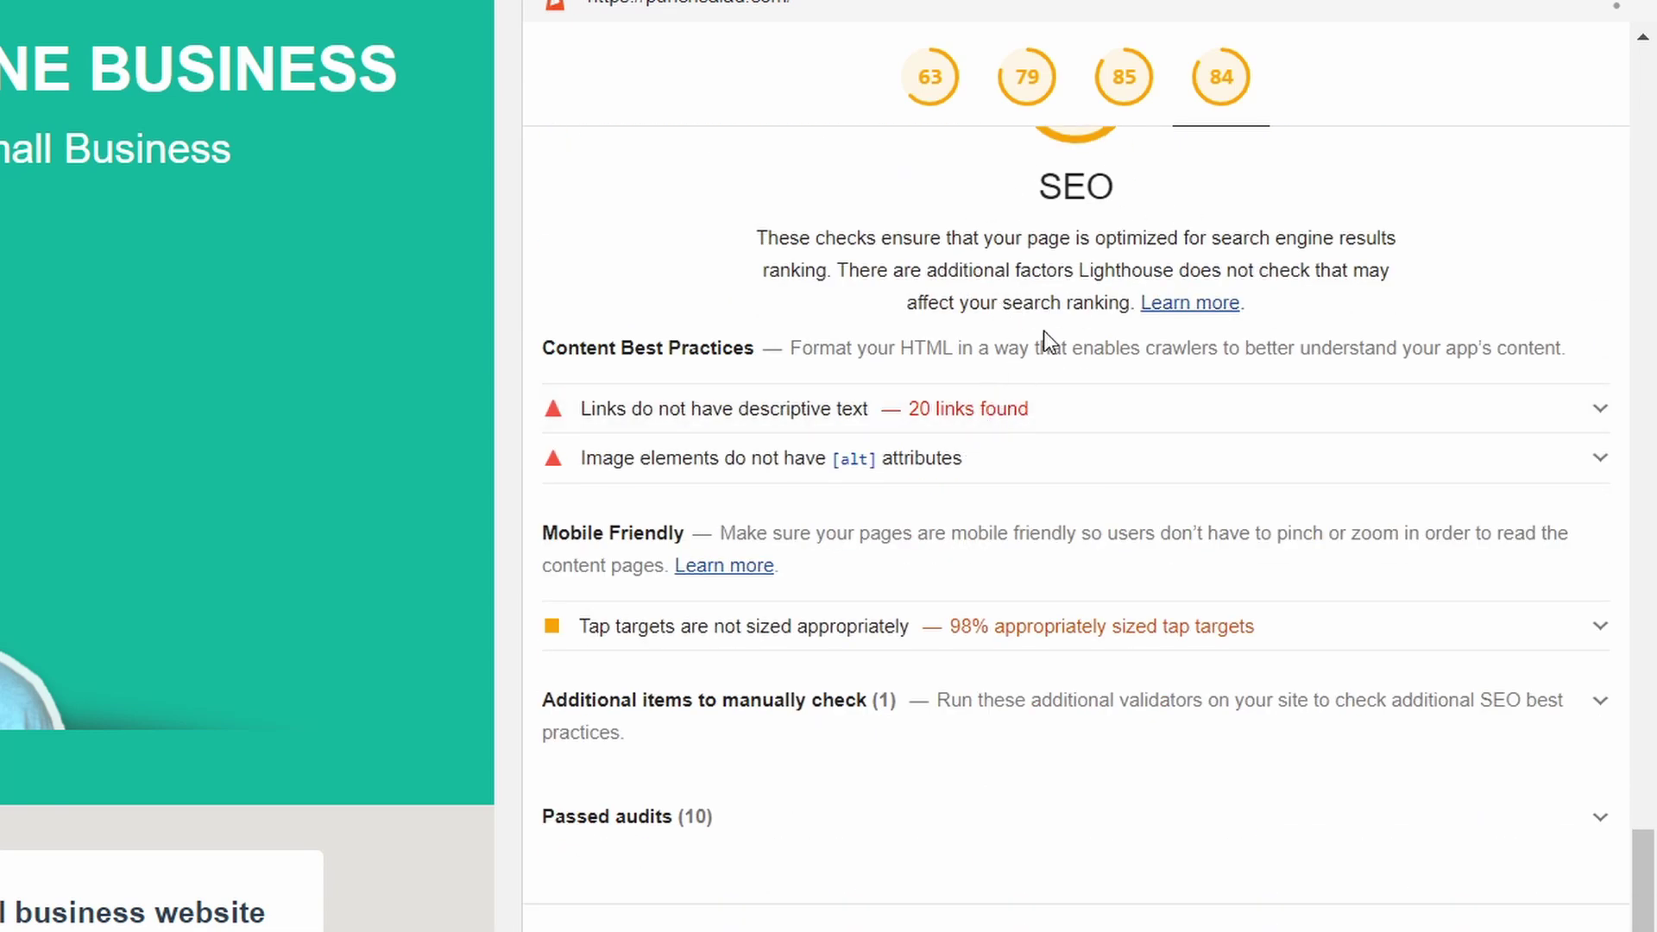
scroll(862, 328, "down", 2)
scroll(759, 302, "up", 2)
- Expand 'Links do not have descriptive text' and review the 20 Read More links
left_click(1329, 411)
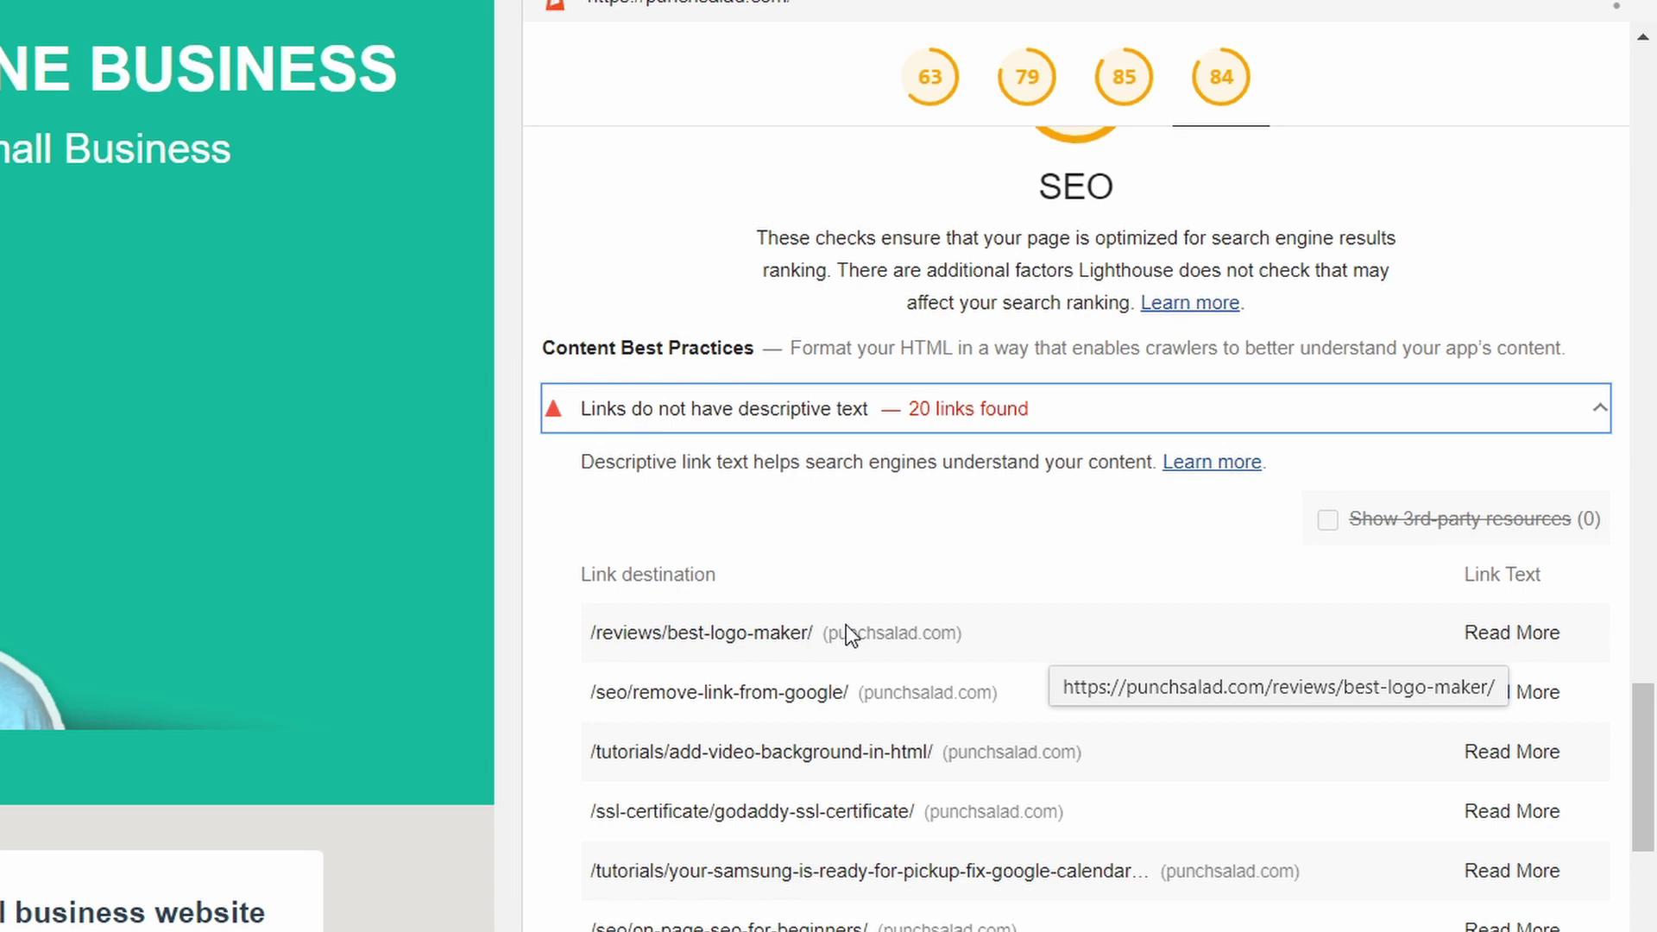
scroll(863, 518, "down", 2)
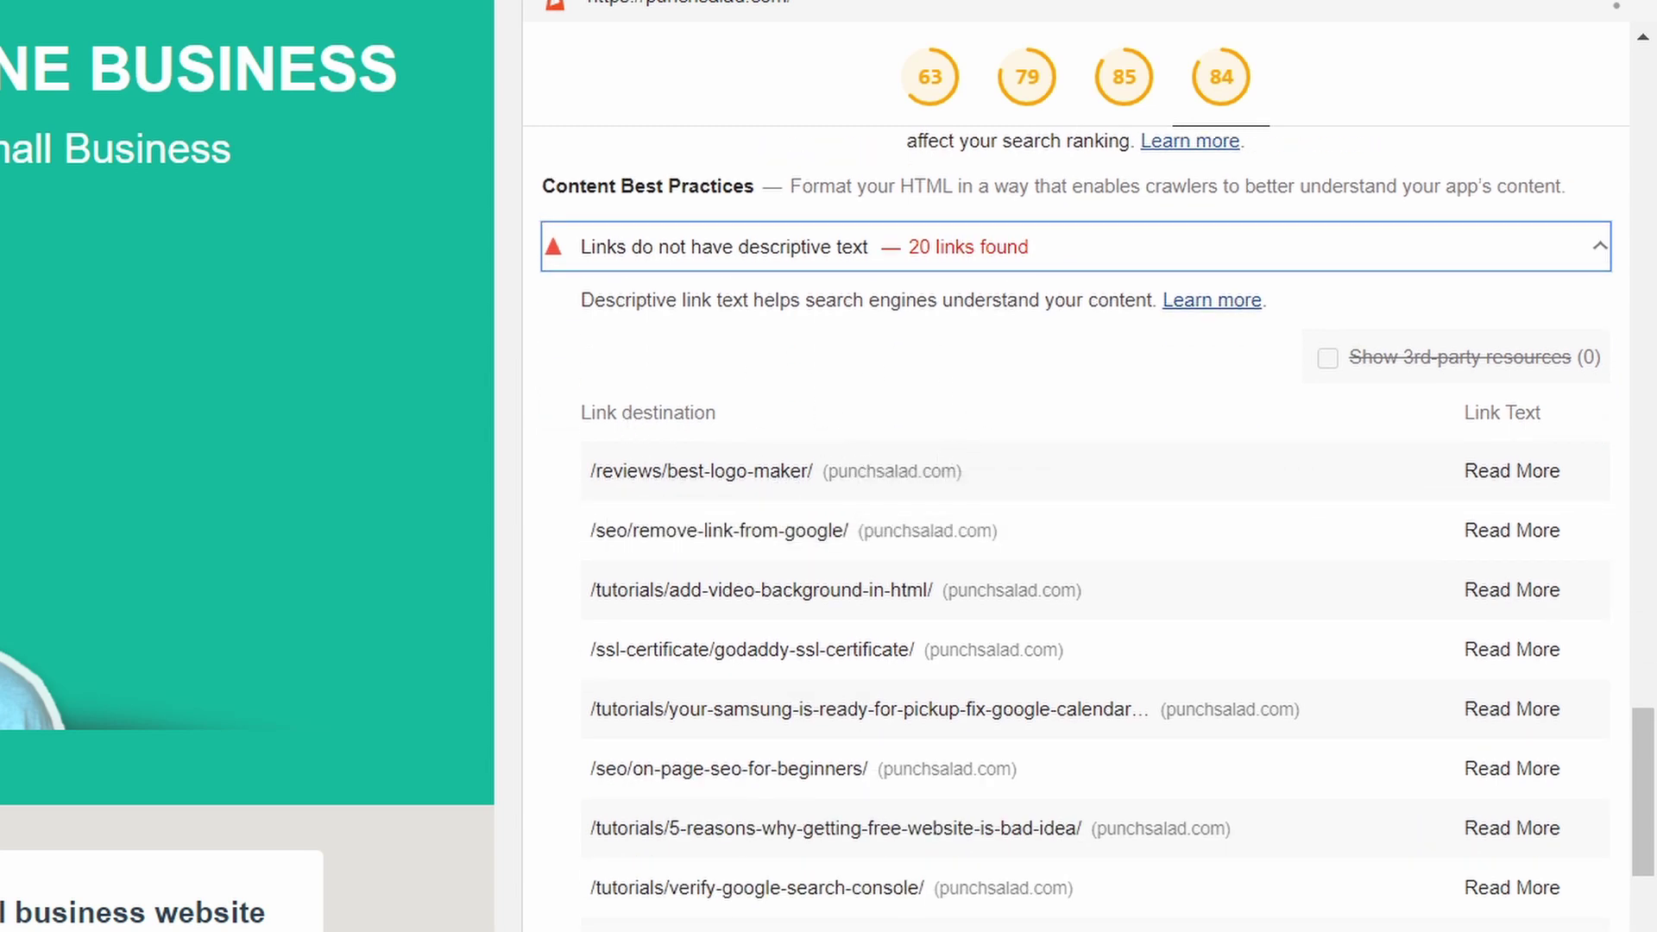
scroll(924, 303, "up", 4)
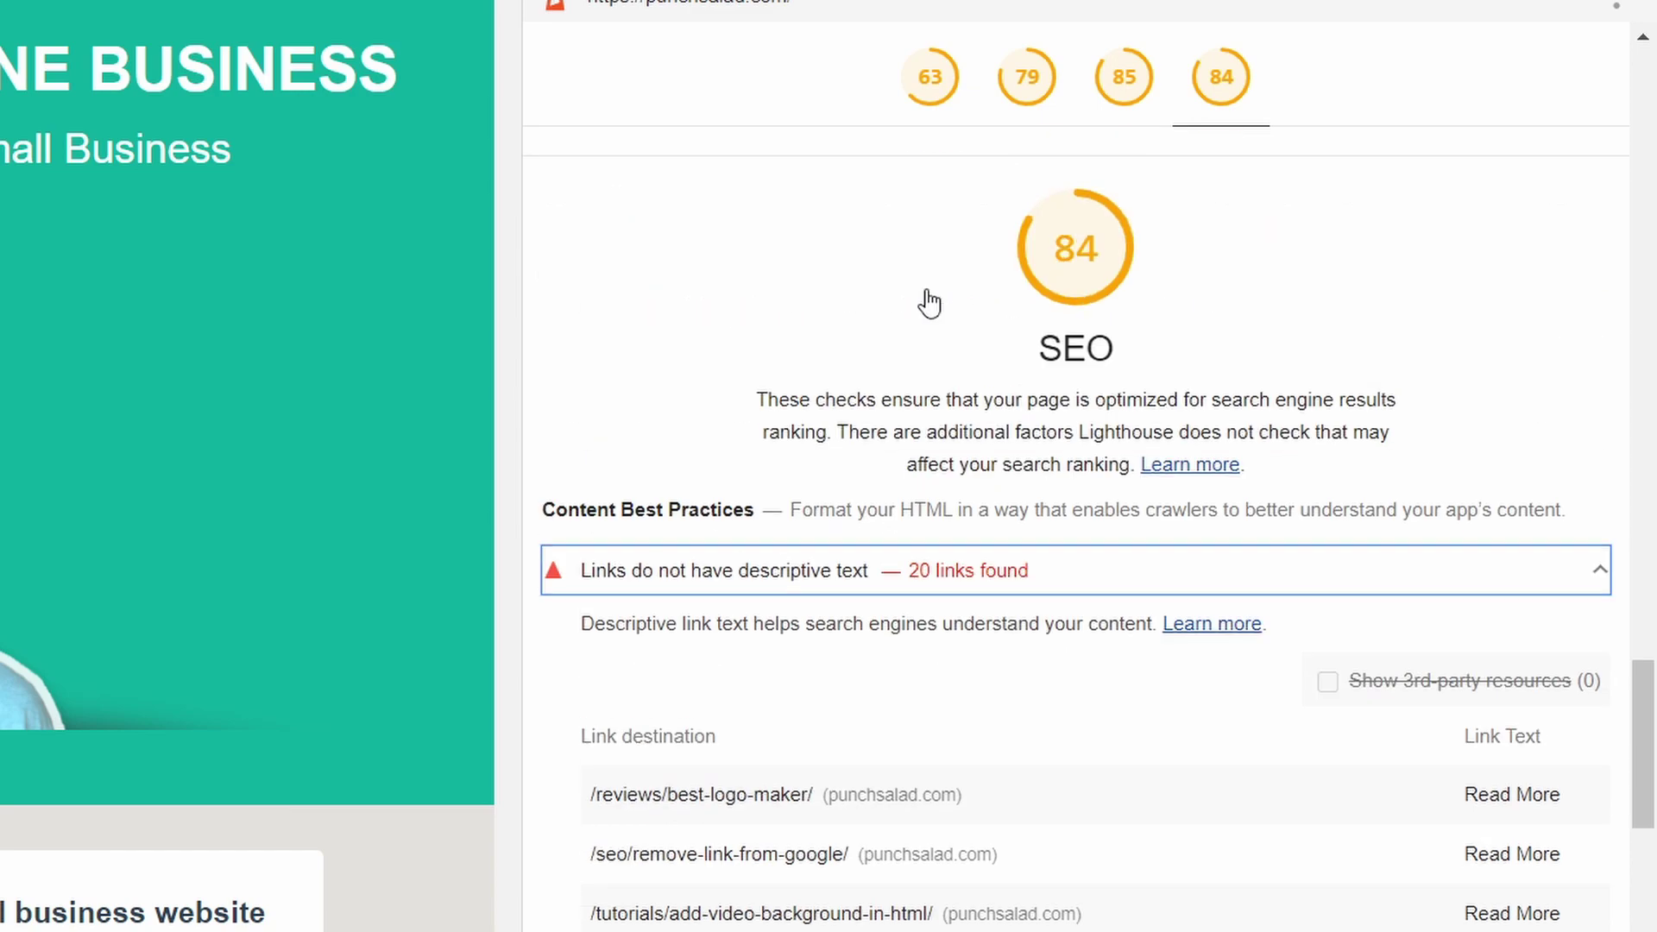
scroll(820, 426, "down", 6)
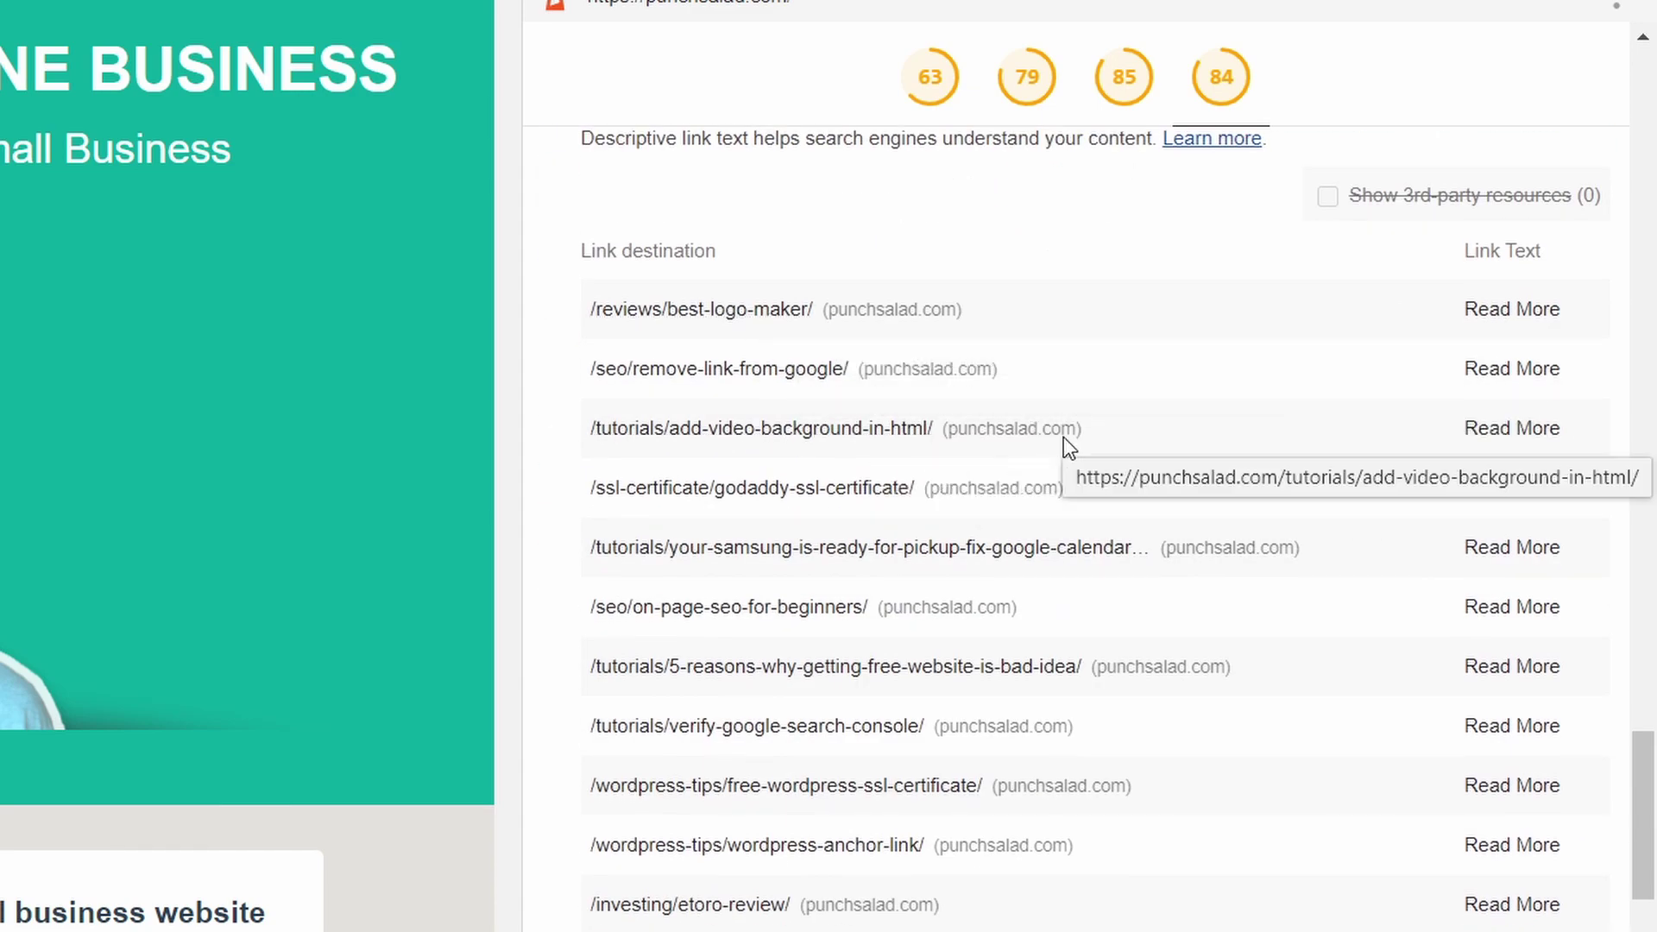
scroll(1057, 443, "down", 5)
scroll(1027, 406, "down", 3)
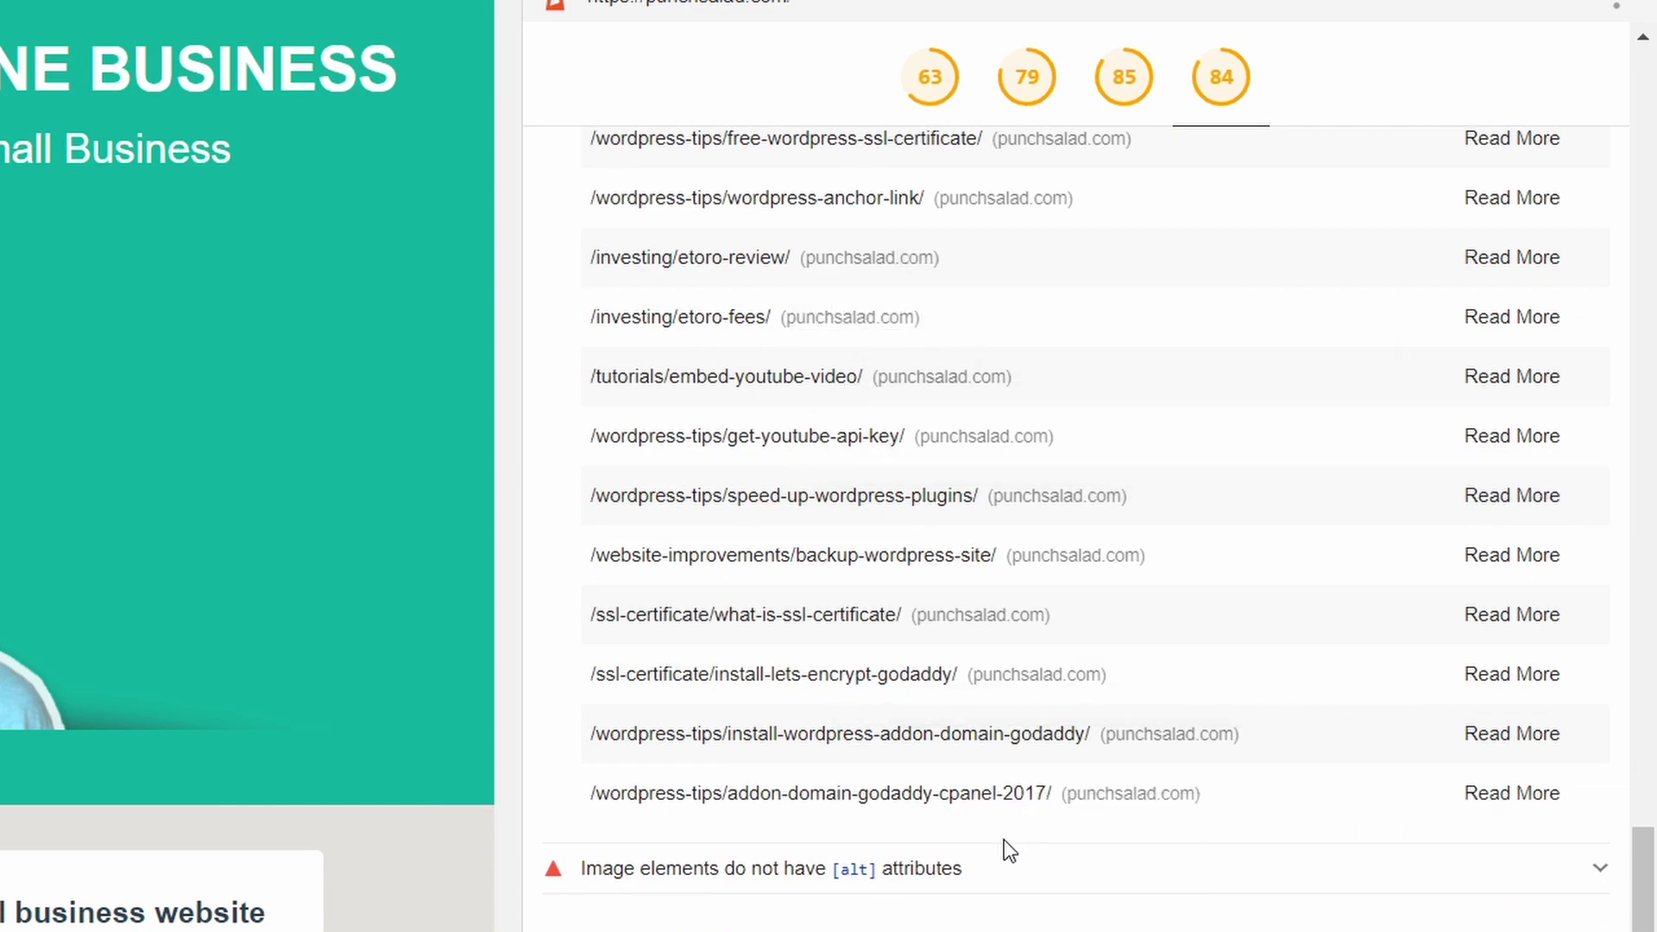
- Expand 'Image elements do not have [alt] attributes' to see the failing hero image
left_click(1001, 867)
scroll(846, 604, "down", 4)
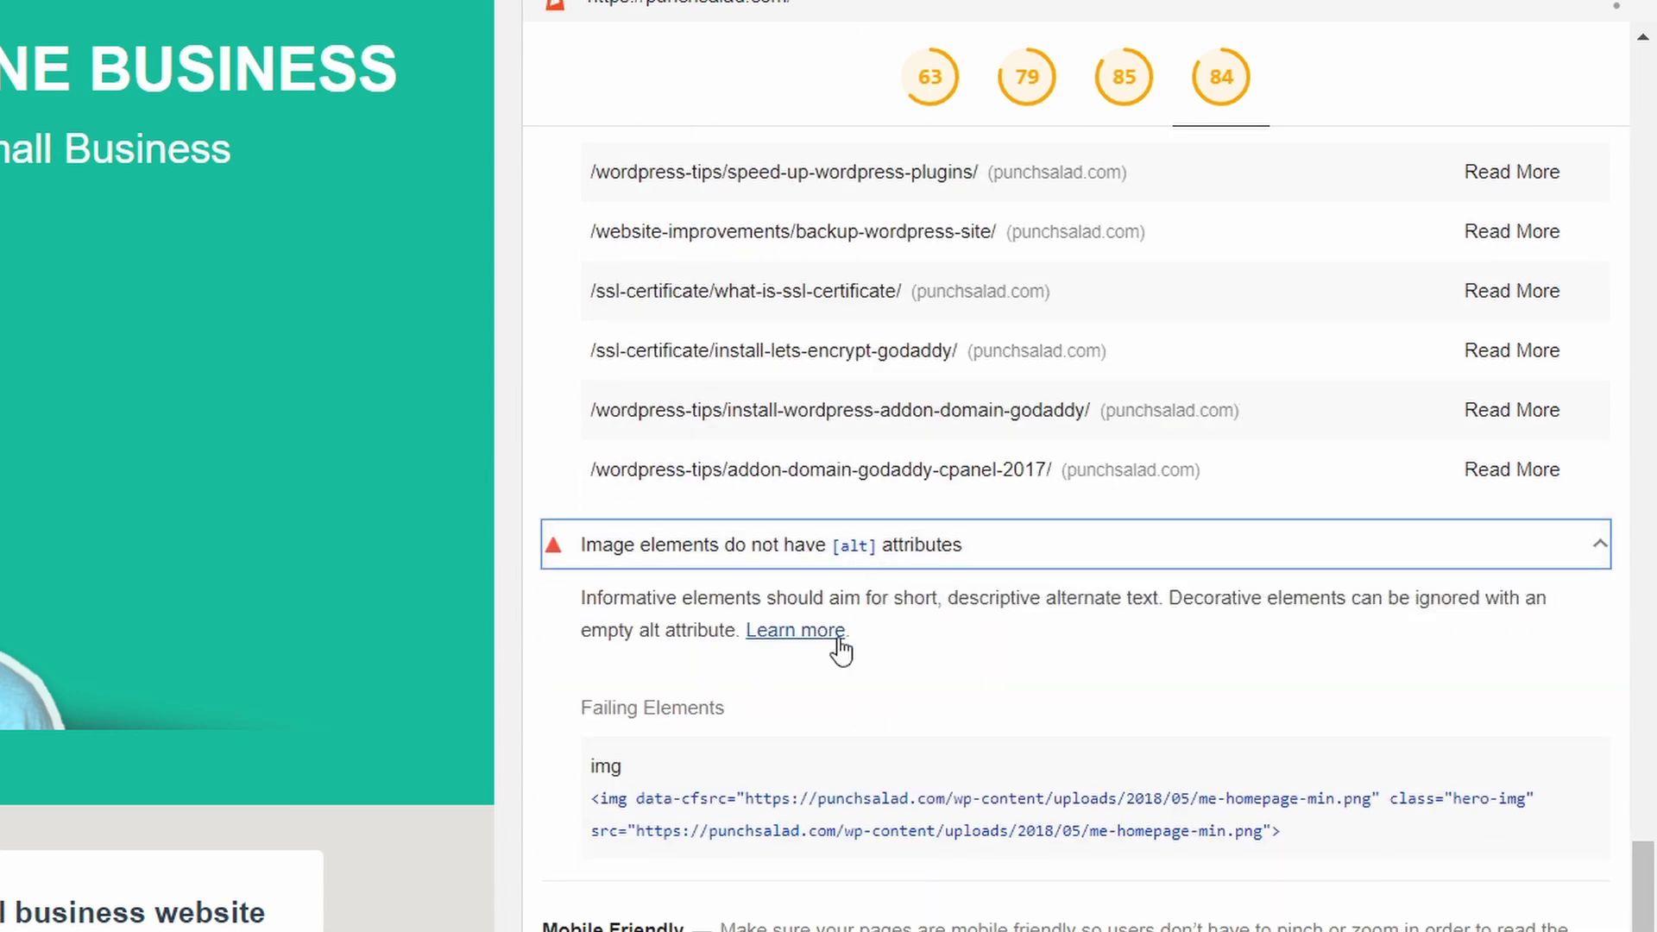
scroll(762, 658, "down", 1)
scroll(691, 483, "down", 1)
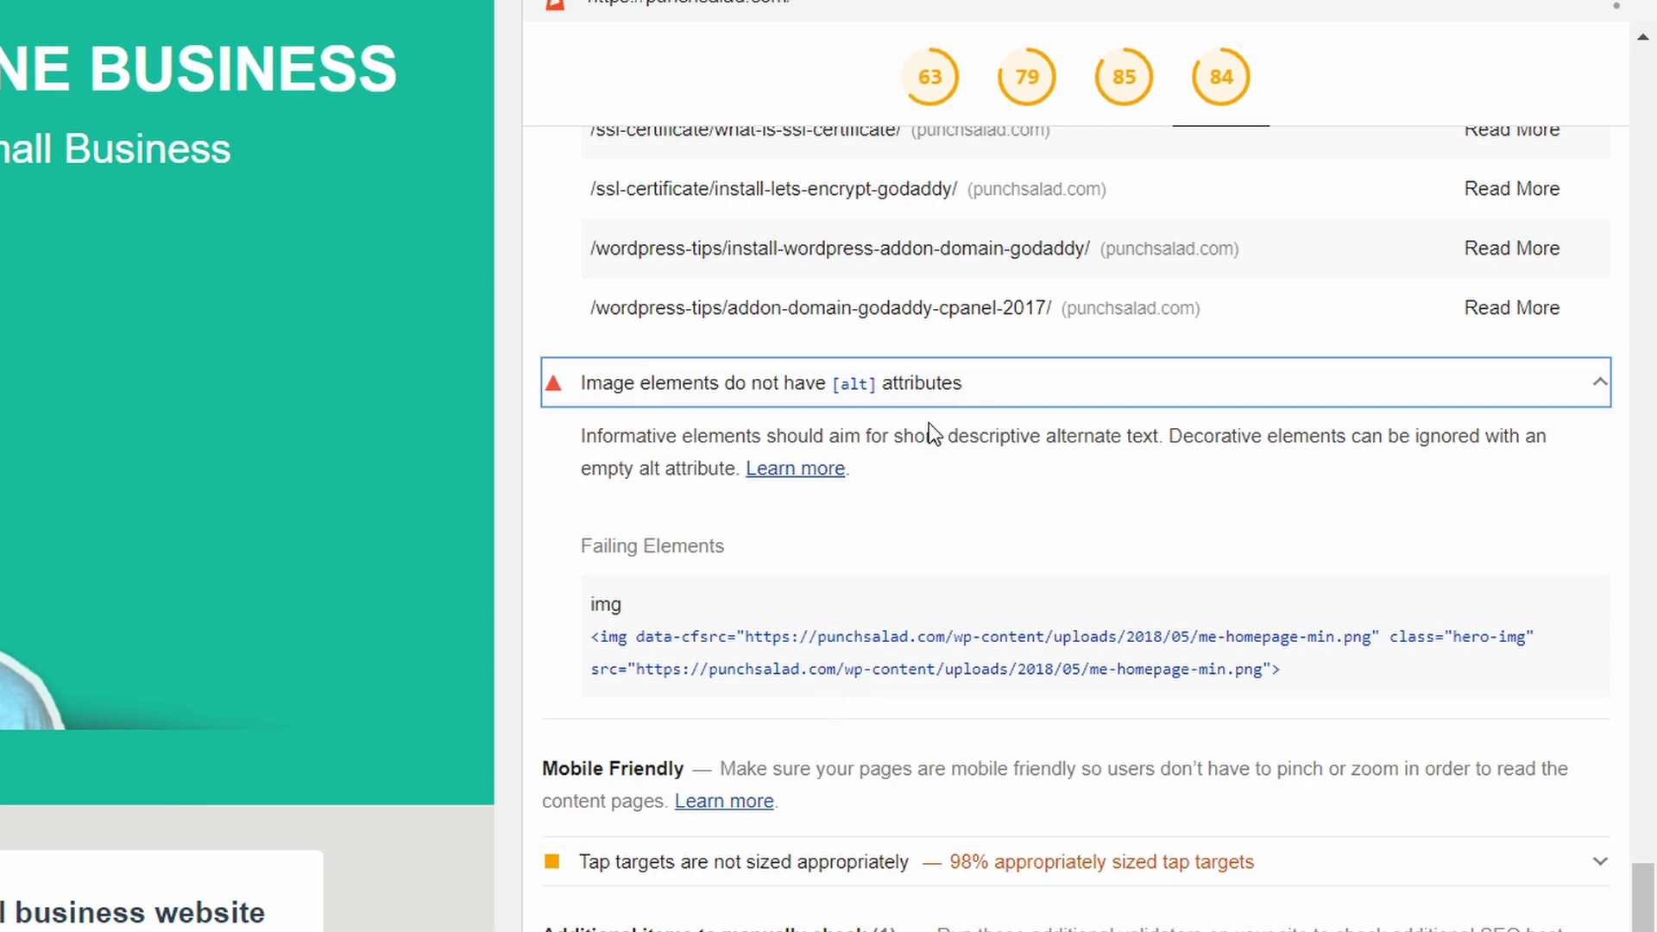
scroll(928, 442, "down", 4)
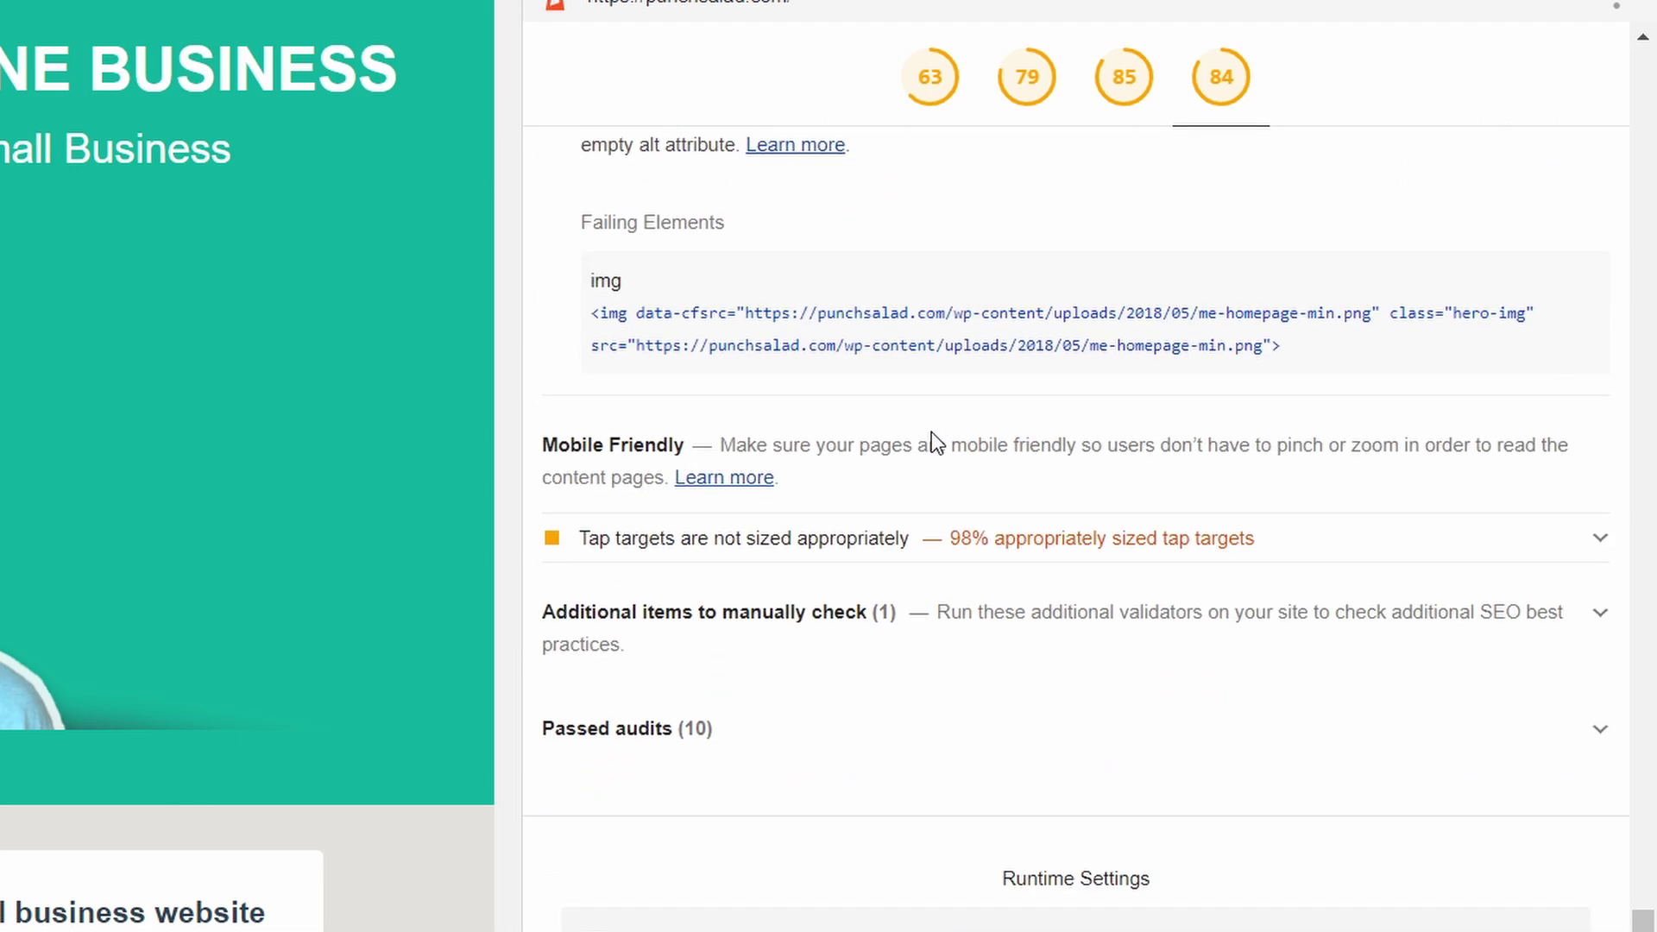
scroll(982, 357, "down", 2)
scroll(673, 466, "down", 2)
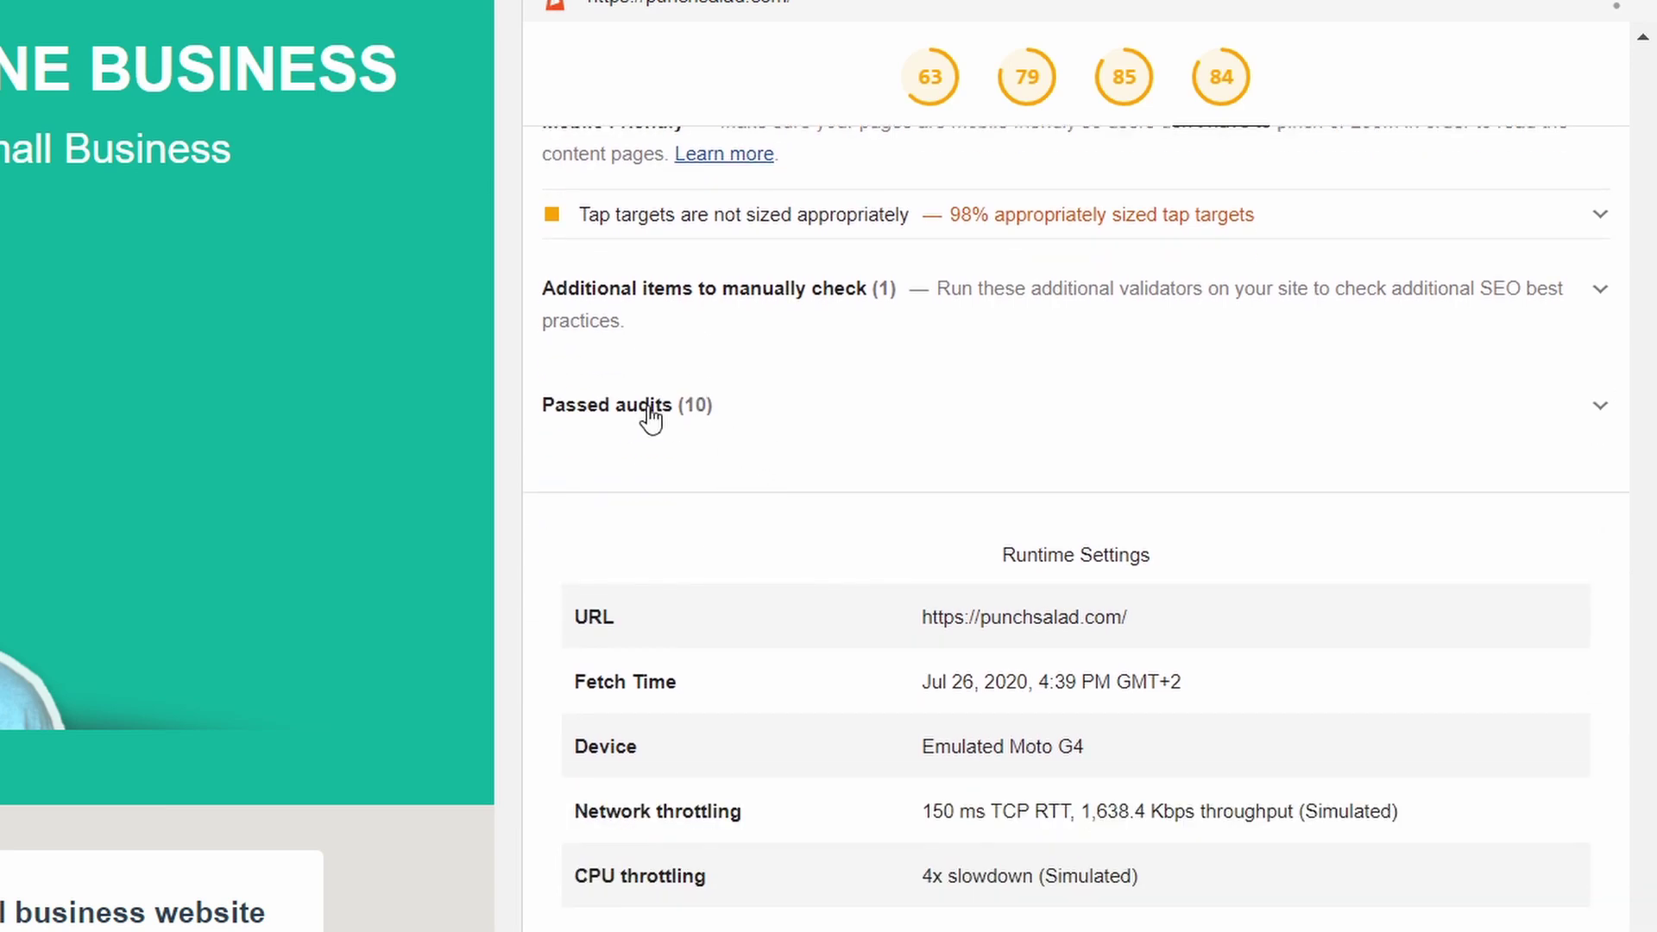
- Expand the SEO section's 'Passed audits (10)' list
left_click(728, 422)
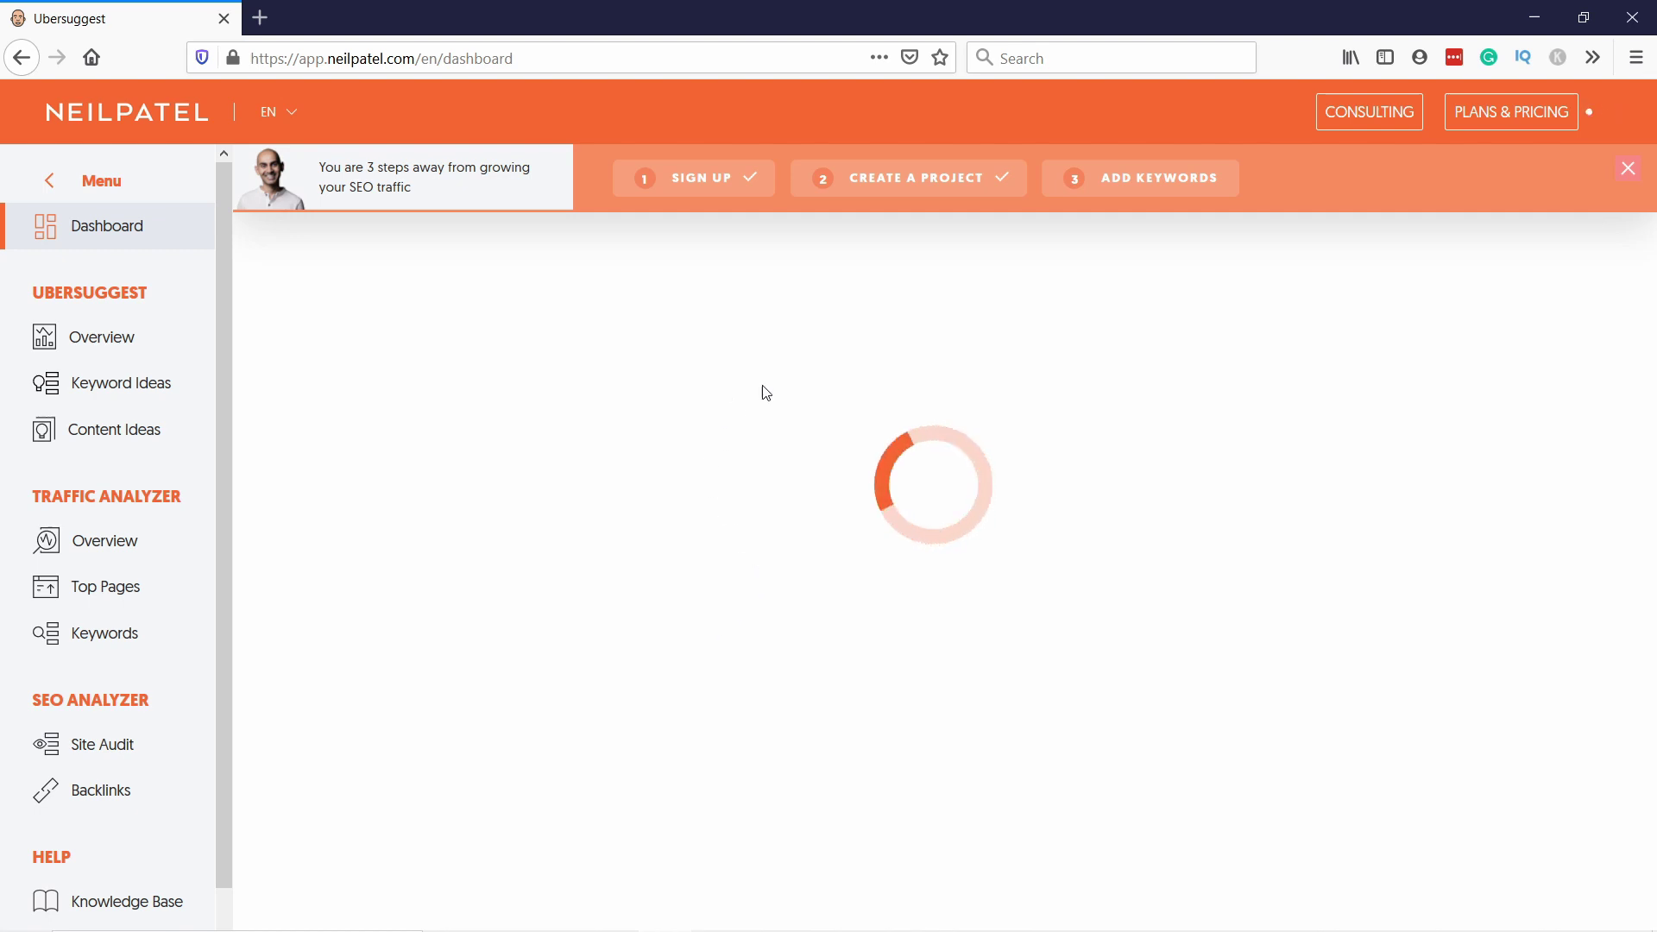
- Run an Ubersuggest Site Audit for punchsalad.com from the SEO Analyzer menu
scroll(89, 522, "down", 2)
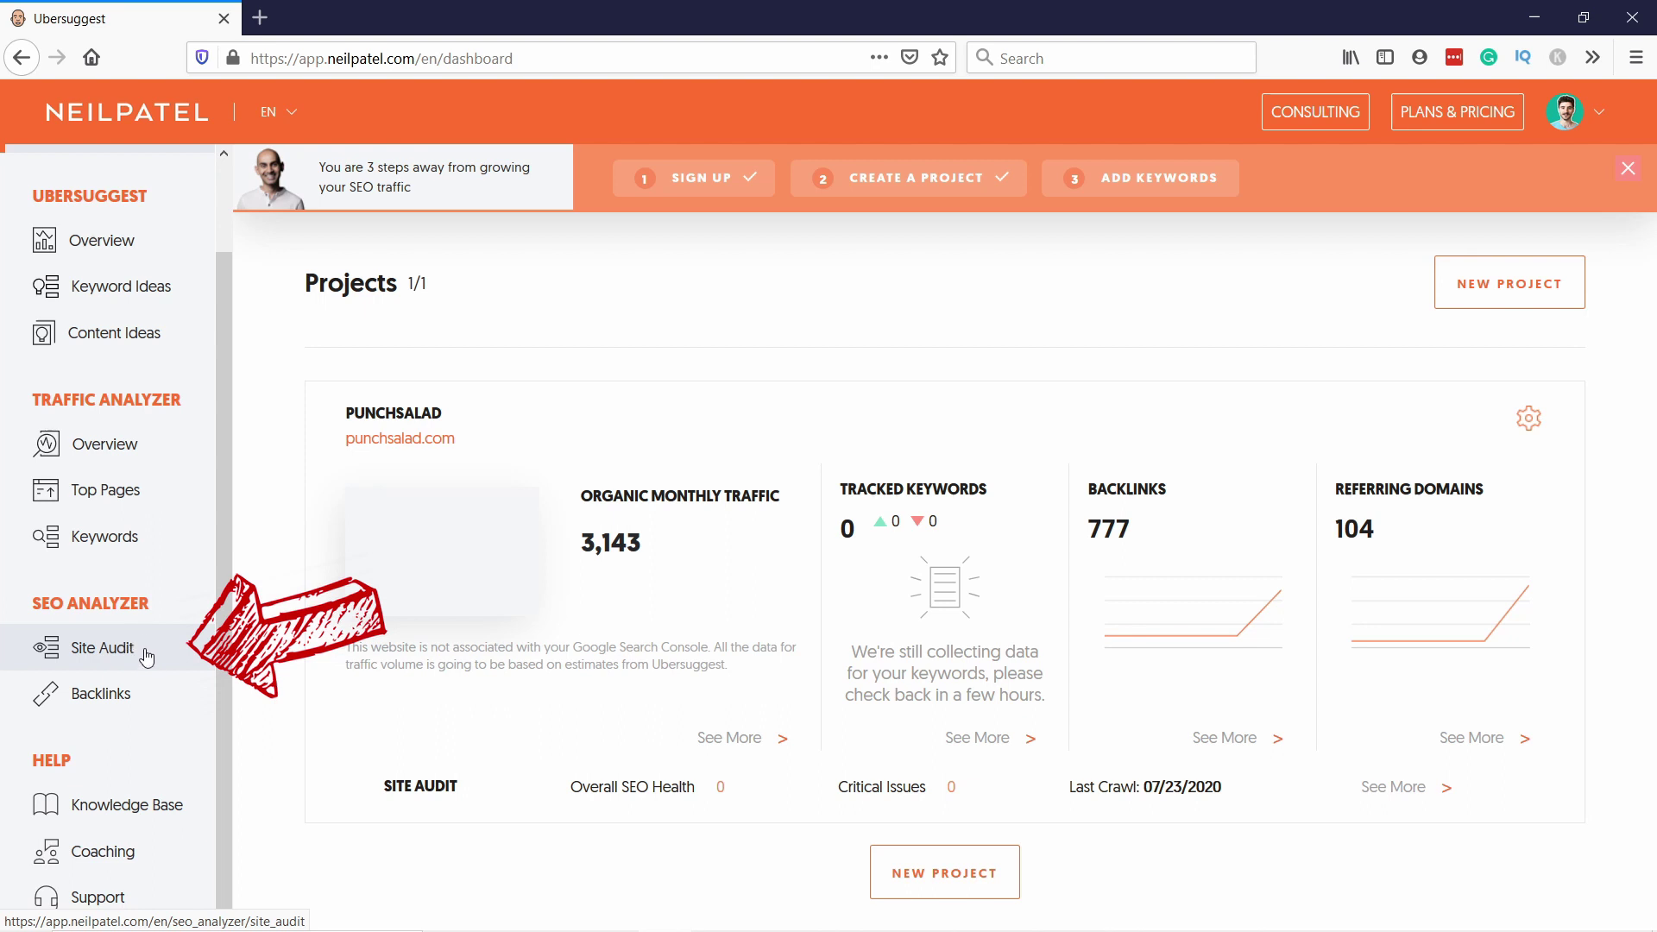
left_click(147, 660)
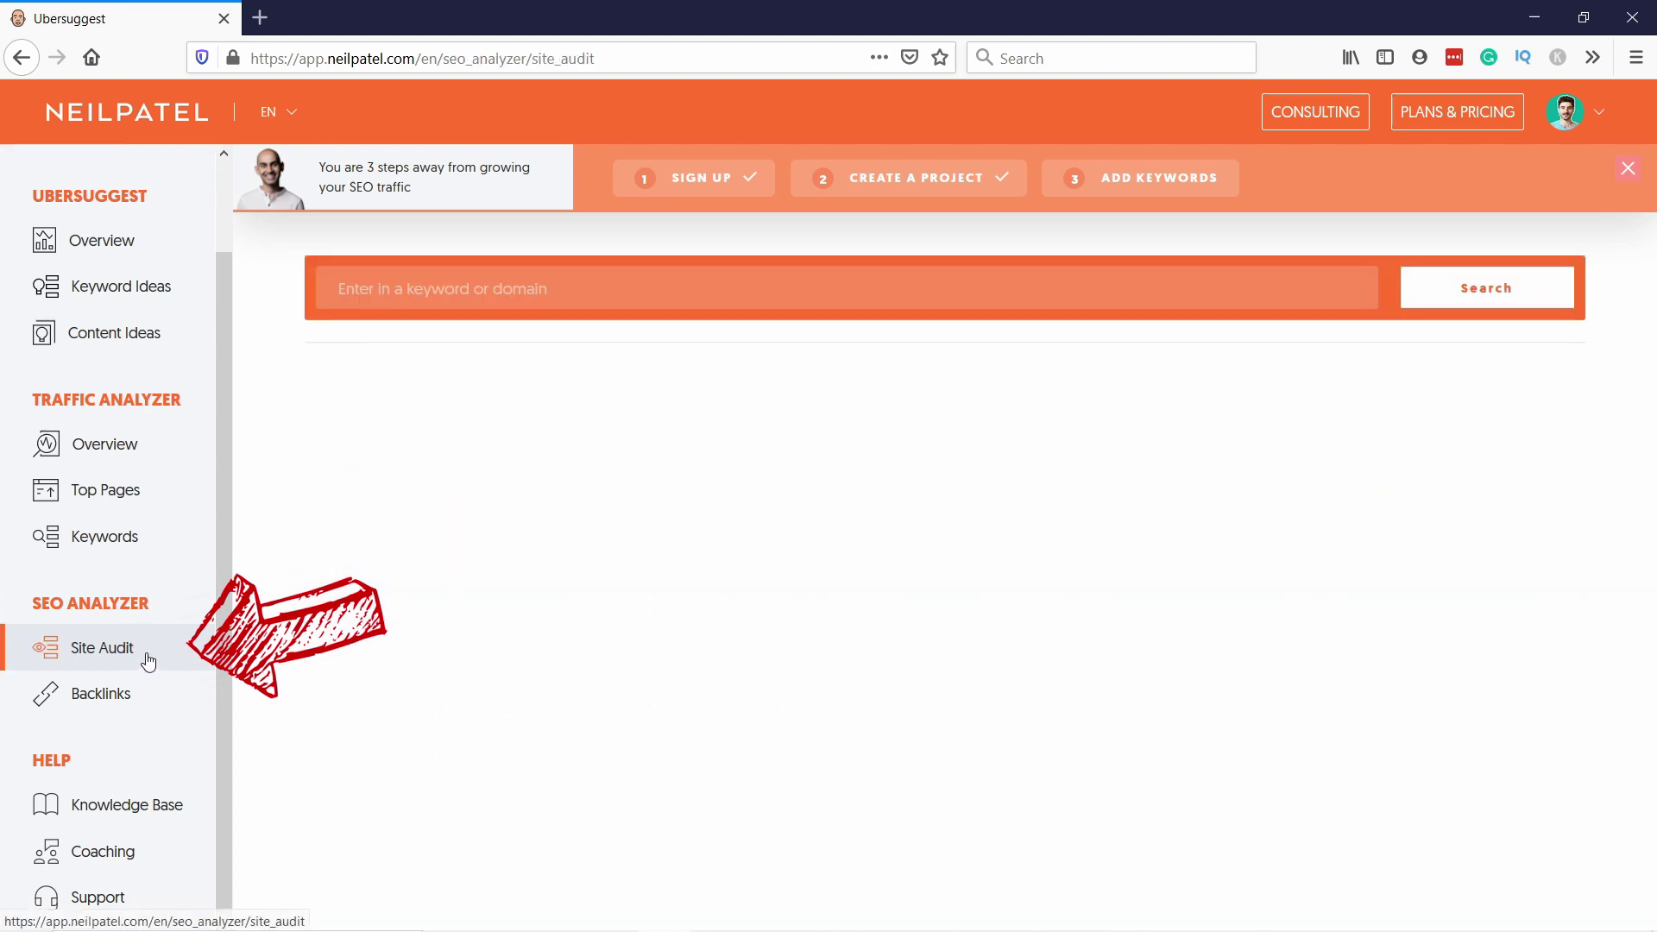
type("p")
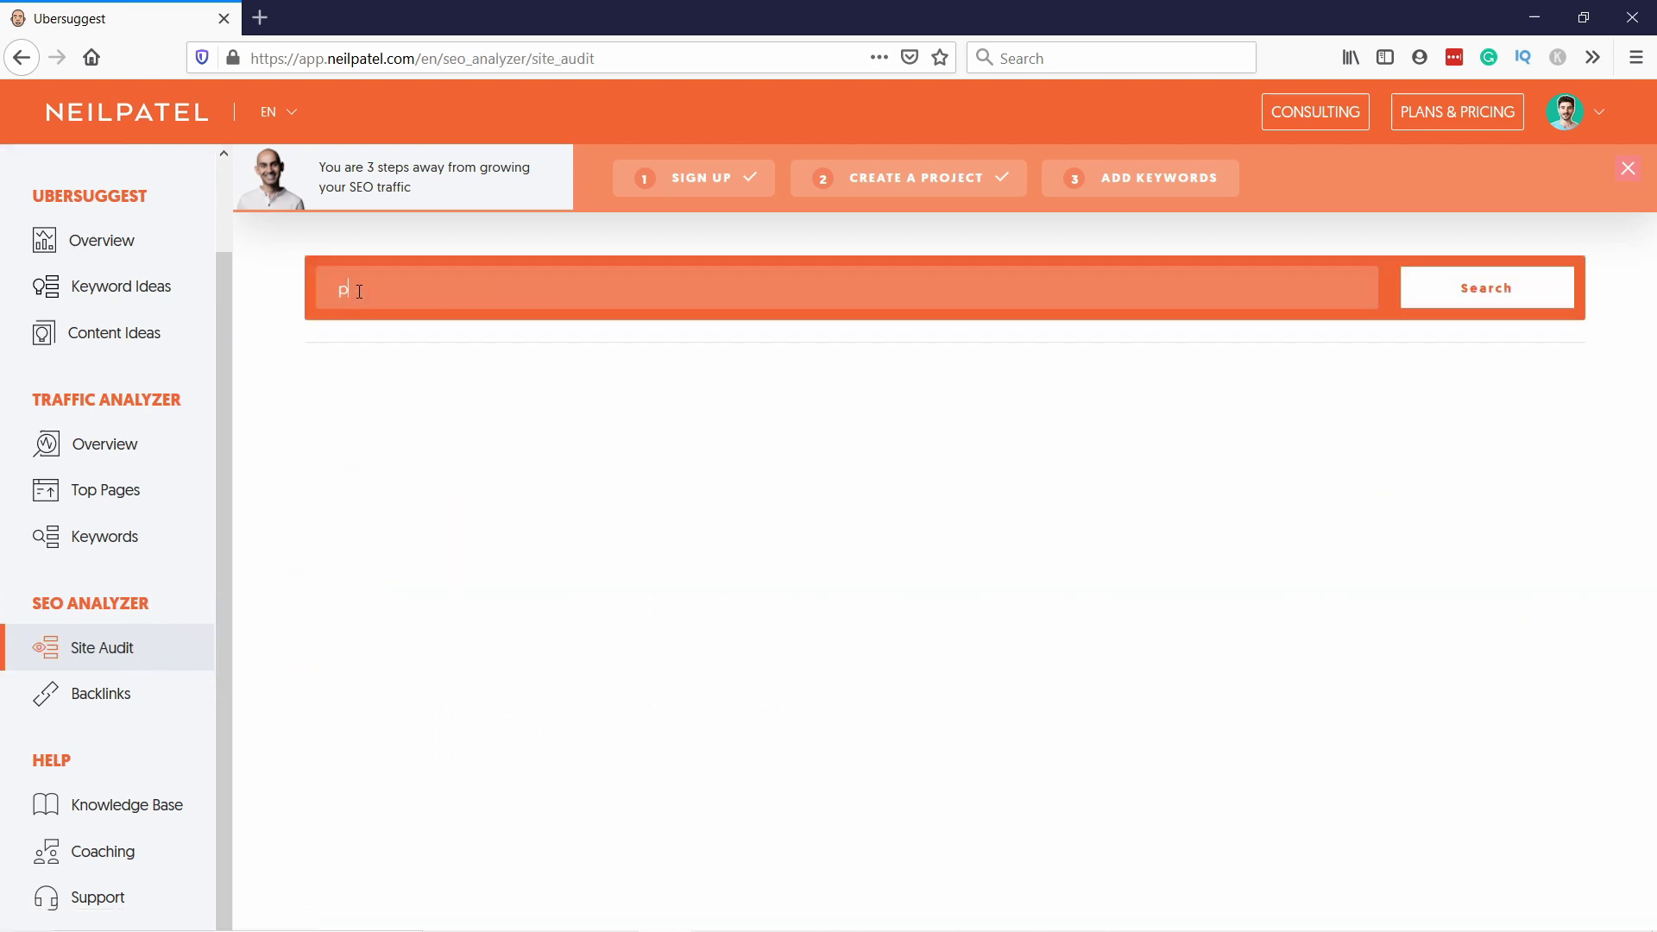
type("unchsalad.com")
left_click(1487, 308)
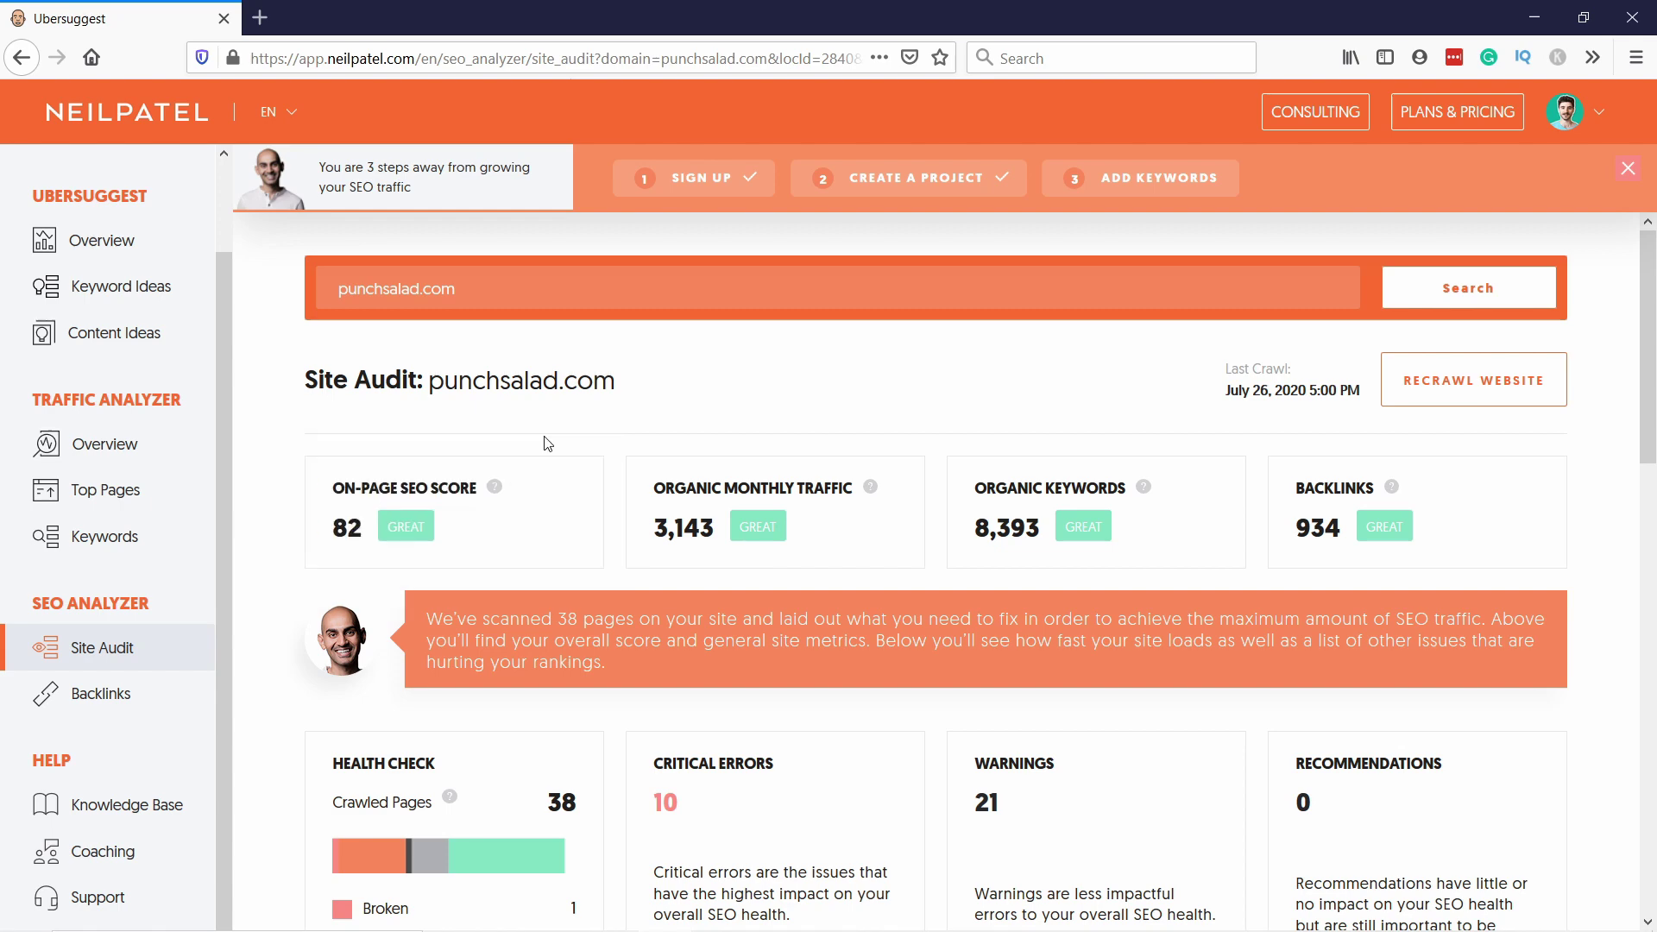
- Scroll through the audit's Health Check, Site Speed and Top SEO Issues sections
scroll(486, 434, "down", 3)
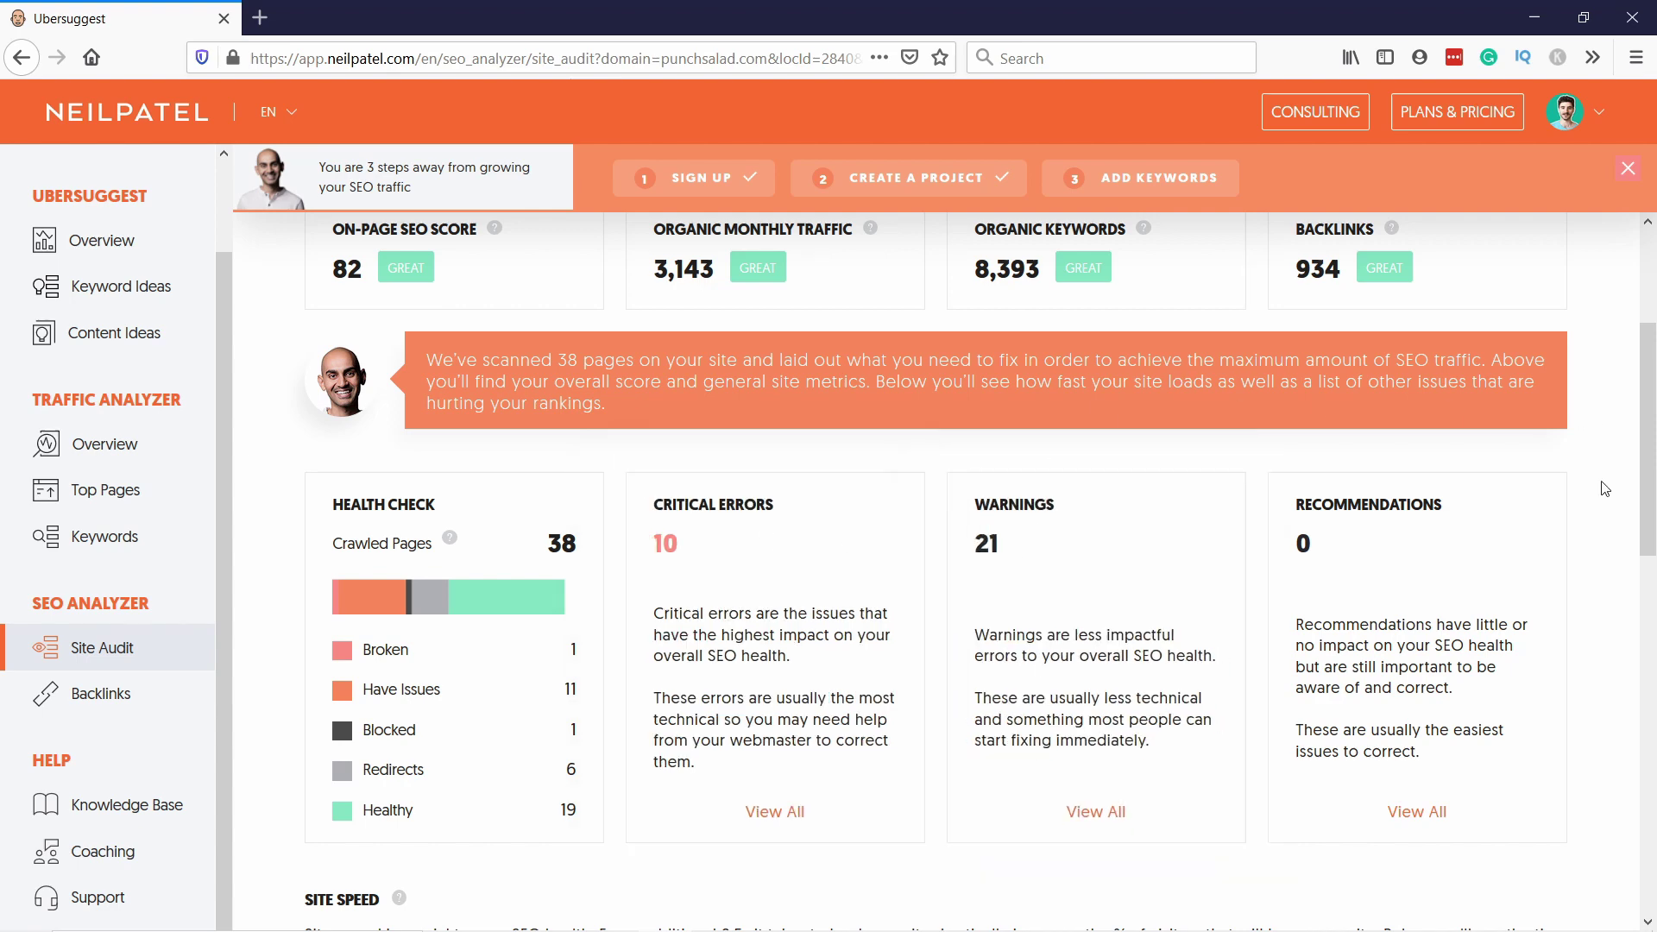
left_click_drag(1648, 479, 1648, 705)
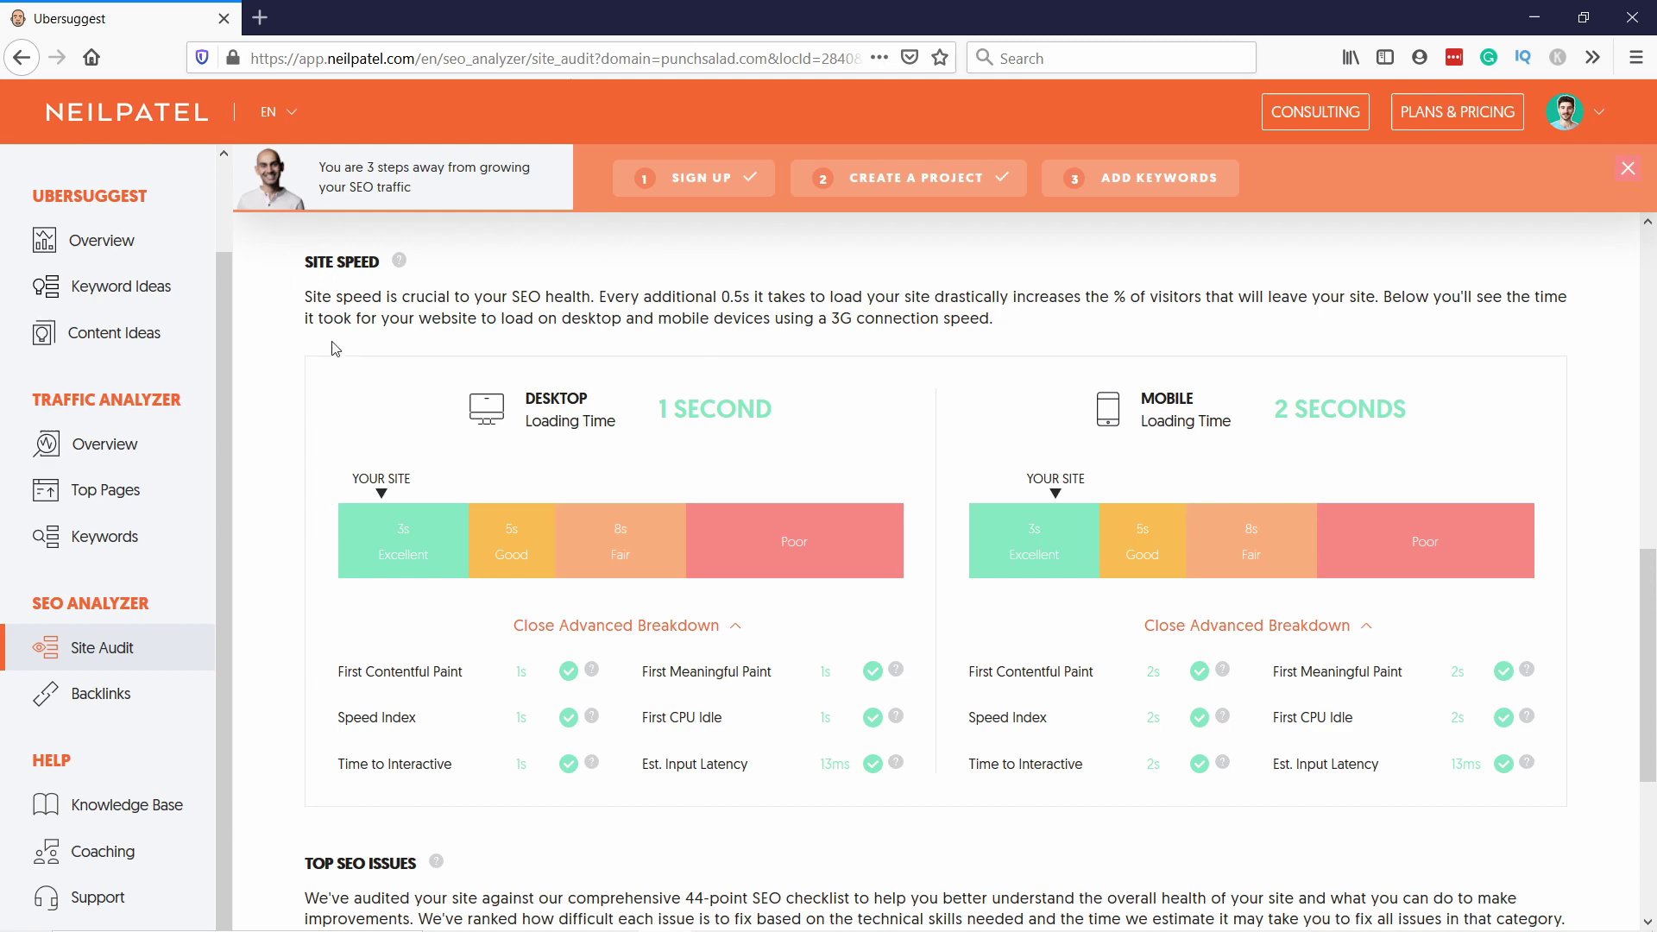
scroll(1654, 566, "down", 4)
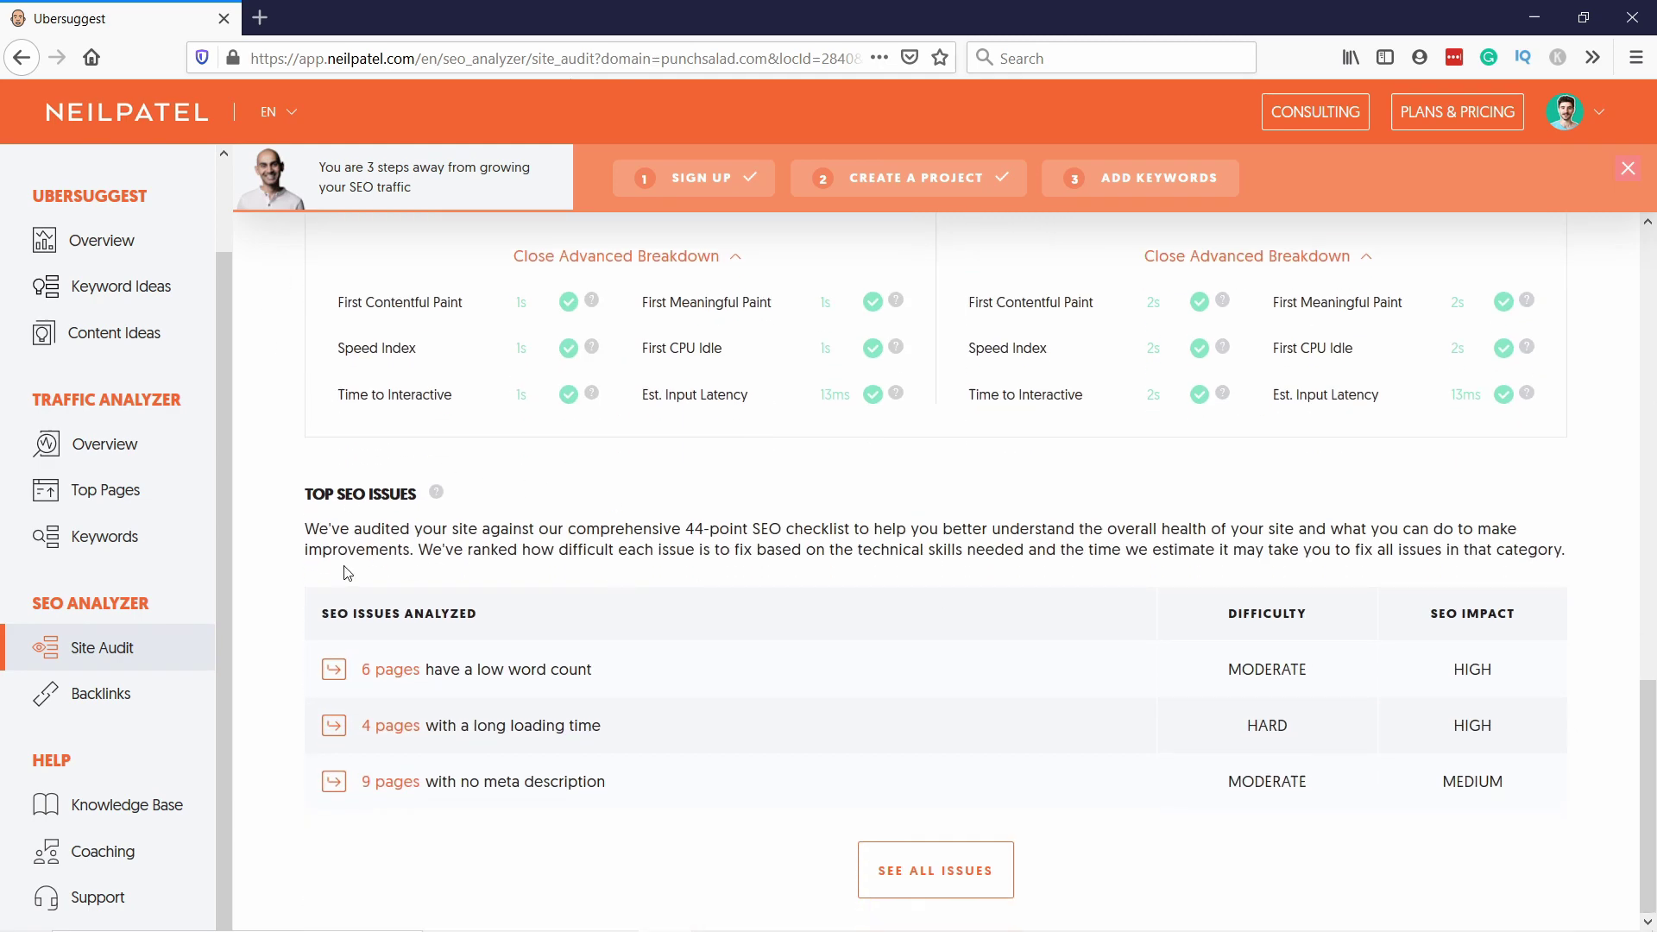
- Open the full issues list and check which 6 pages have a low word count
left_click(906, 873)
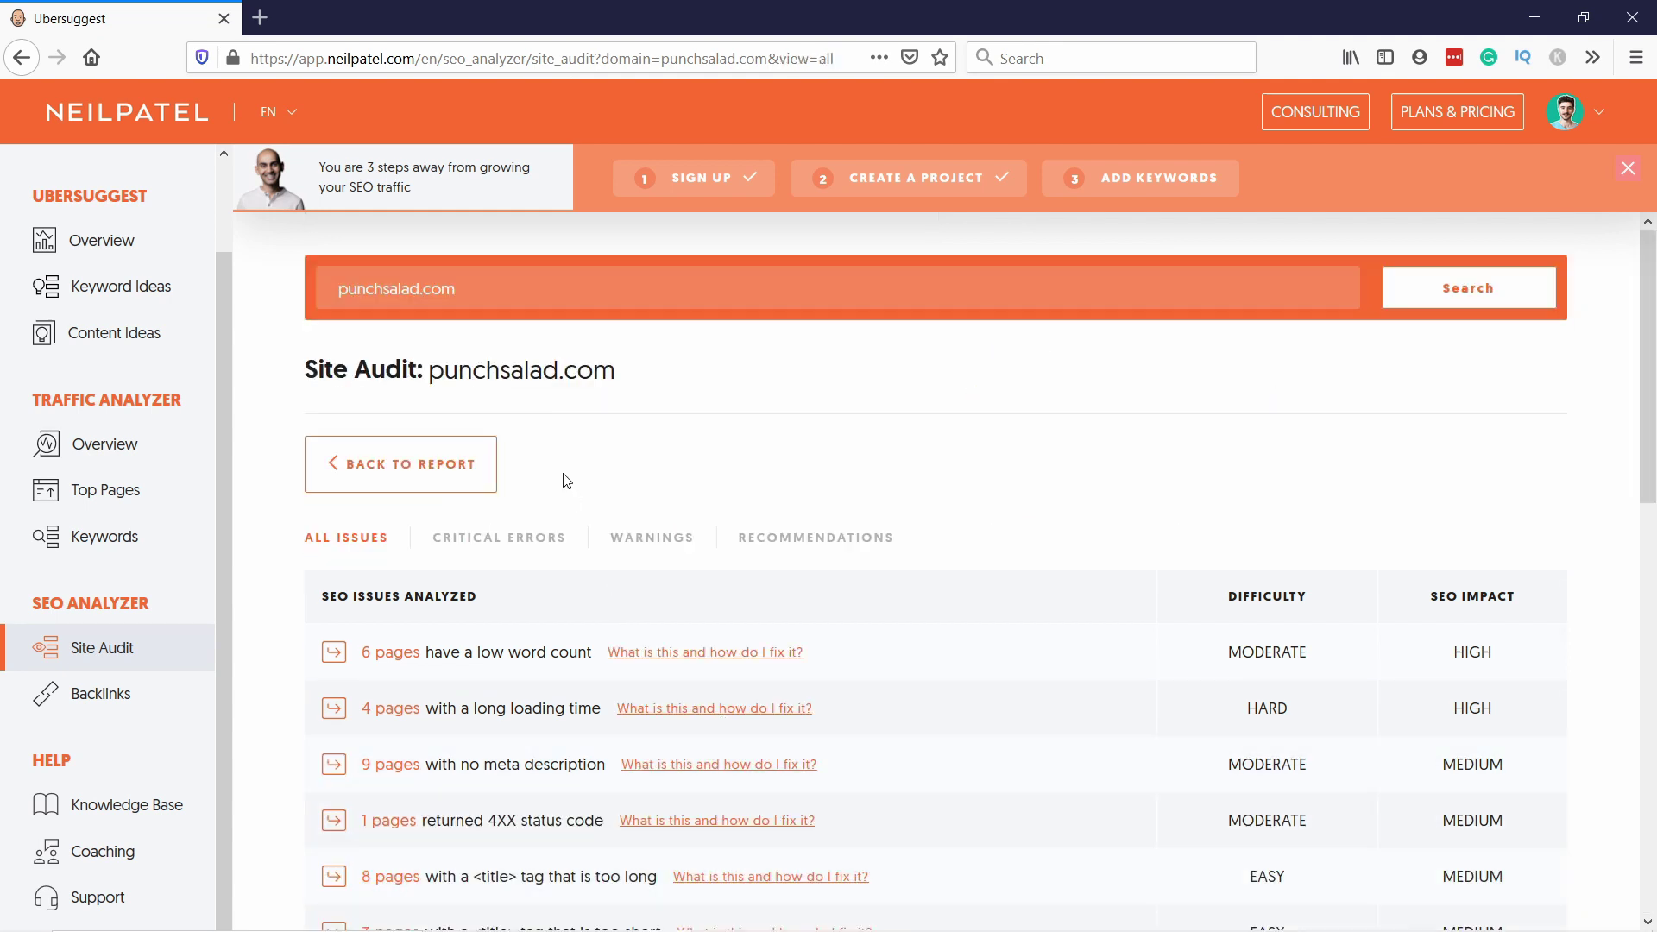
scroll(566, 480, "down", 1)
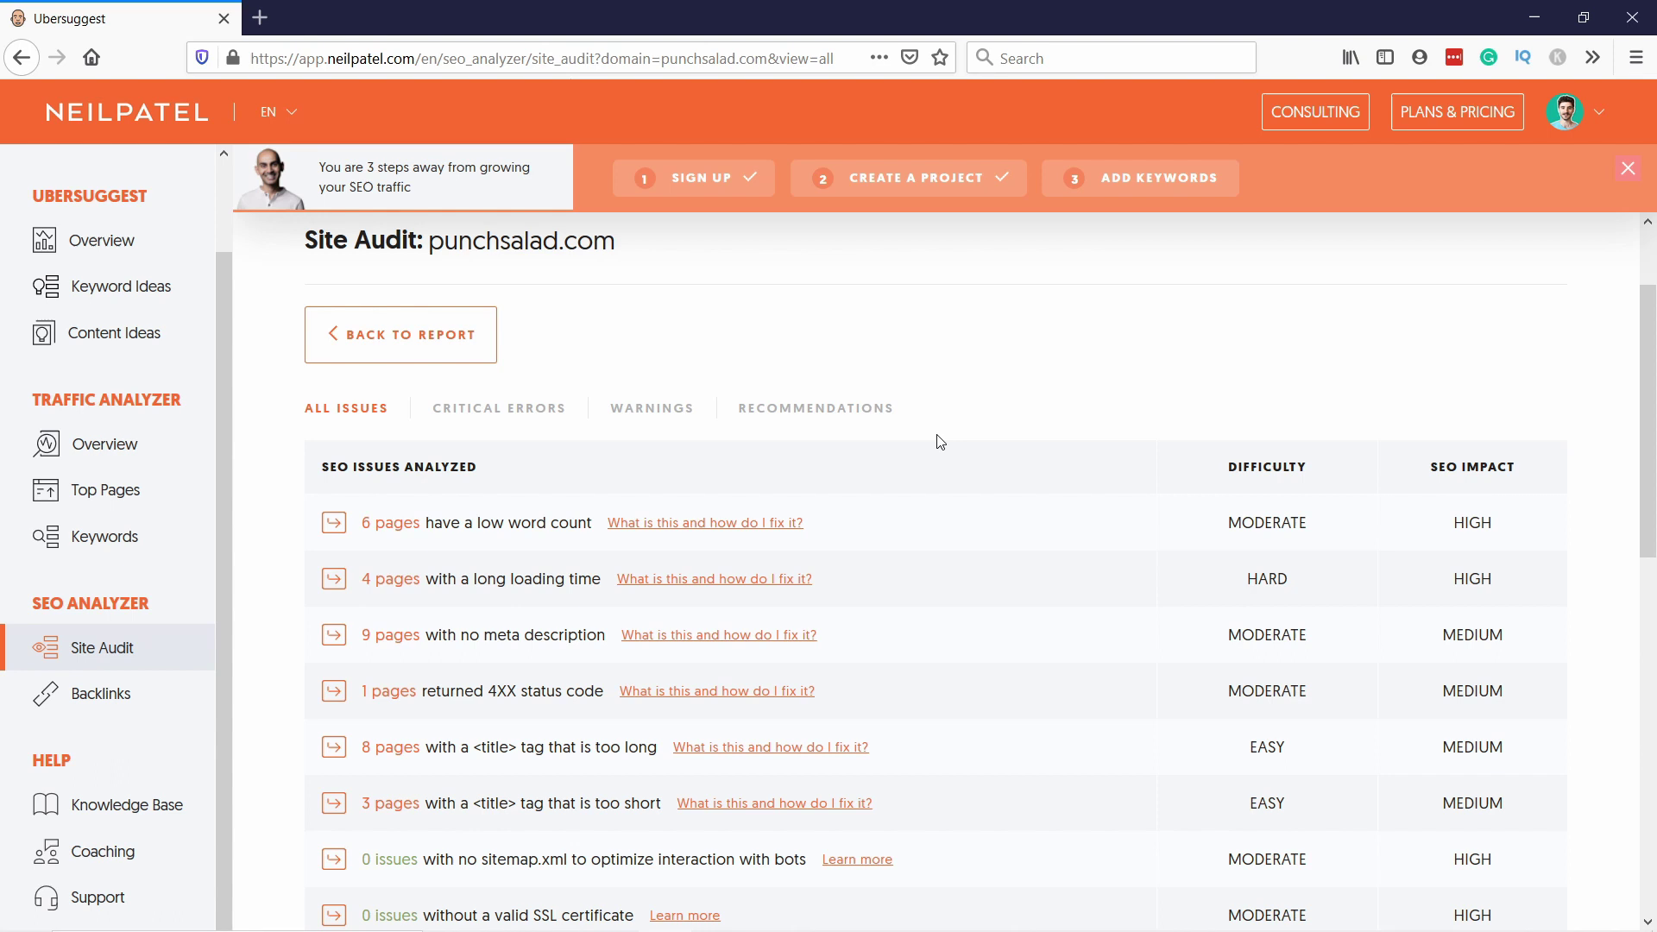
mouse_move(517, 651)
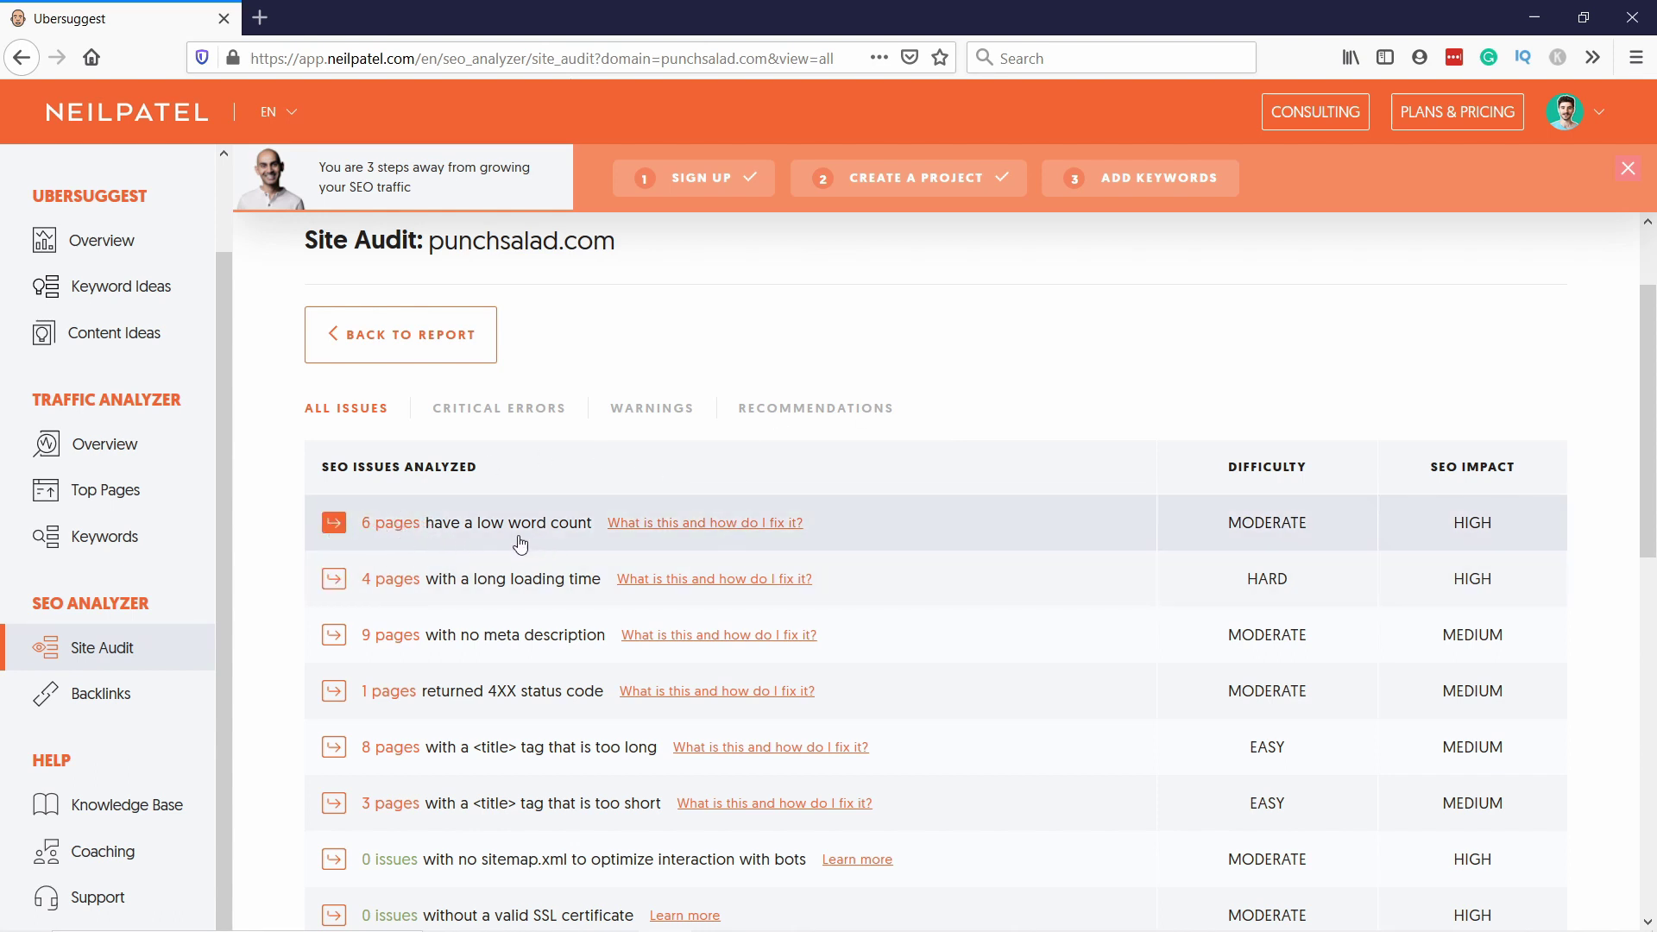
left_click(419, 523)
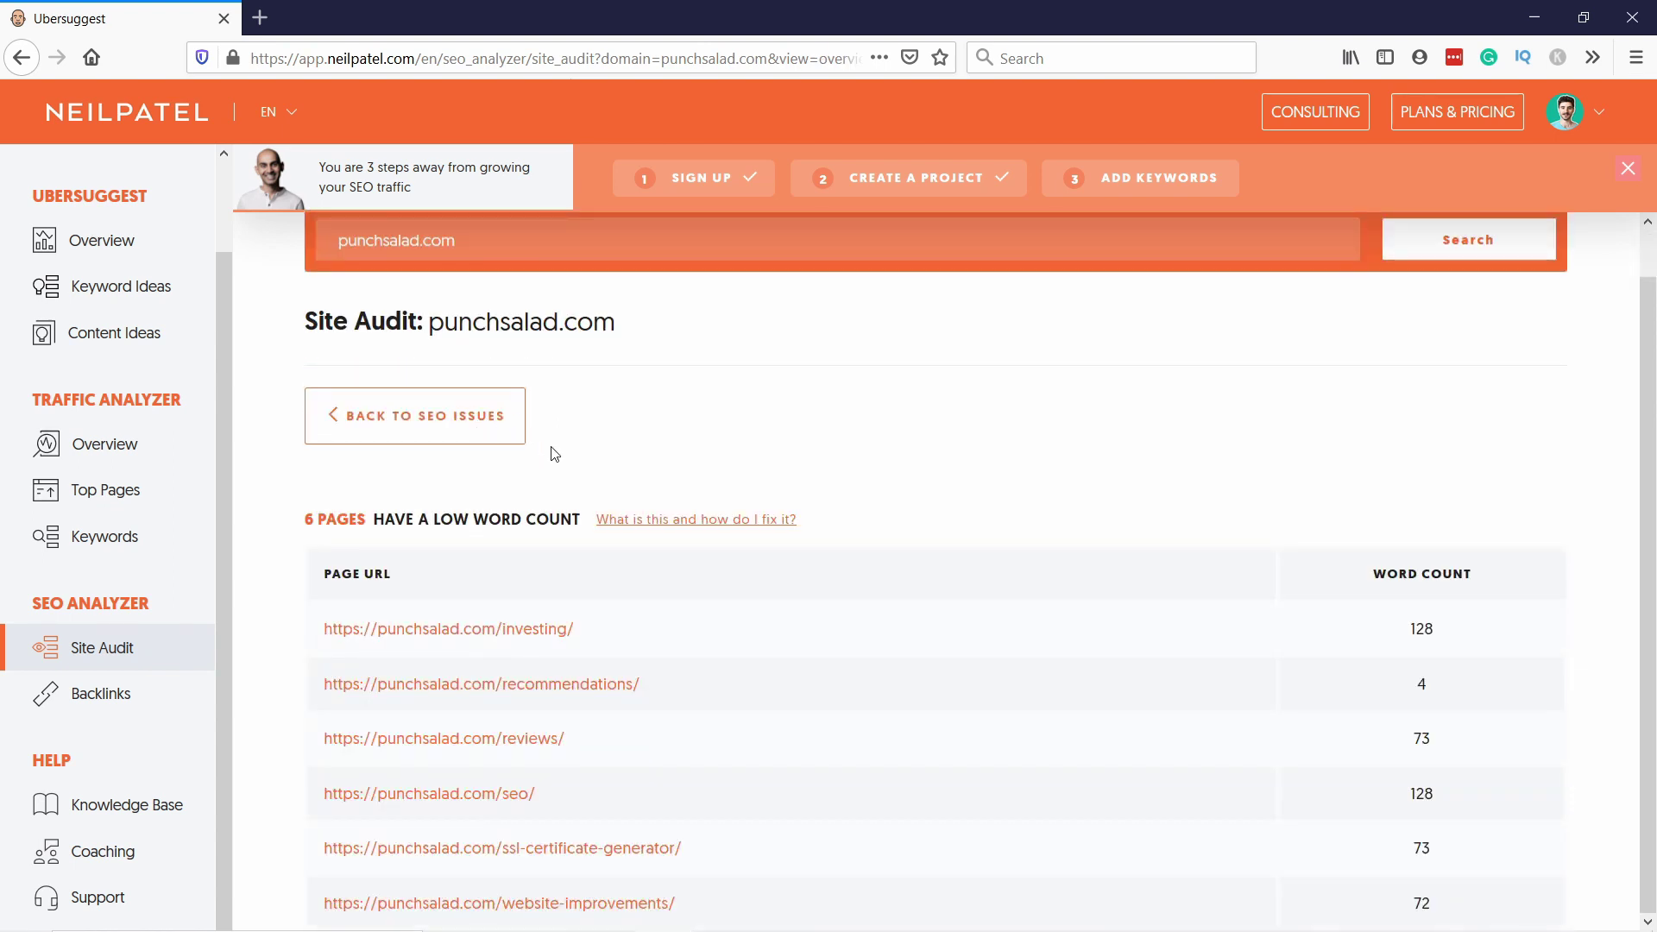
left_click(466, 421)
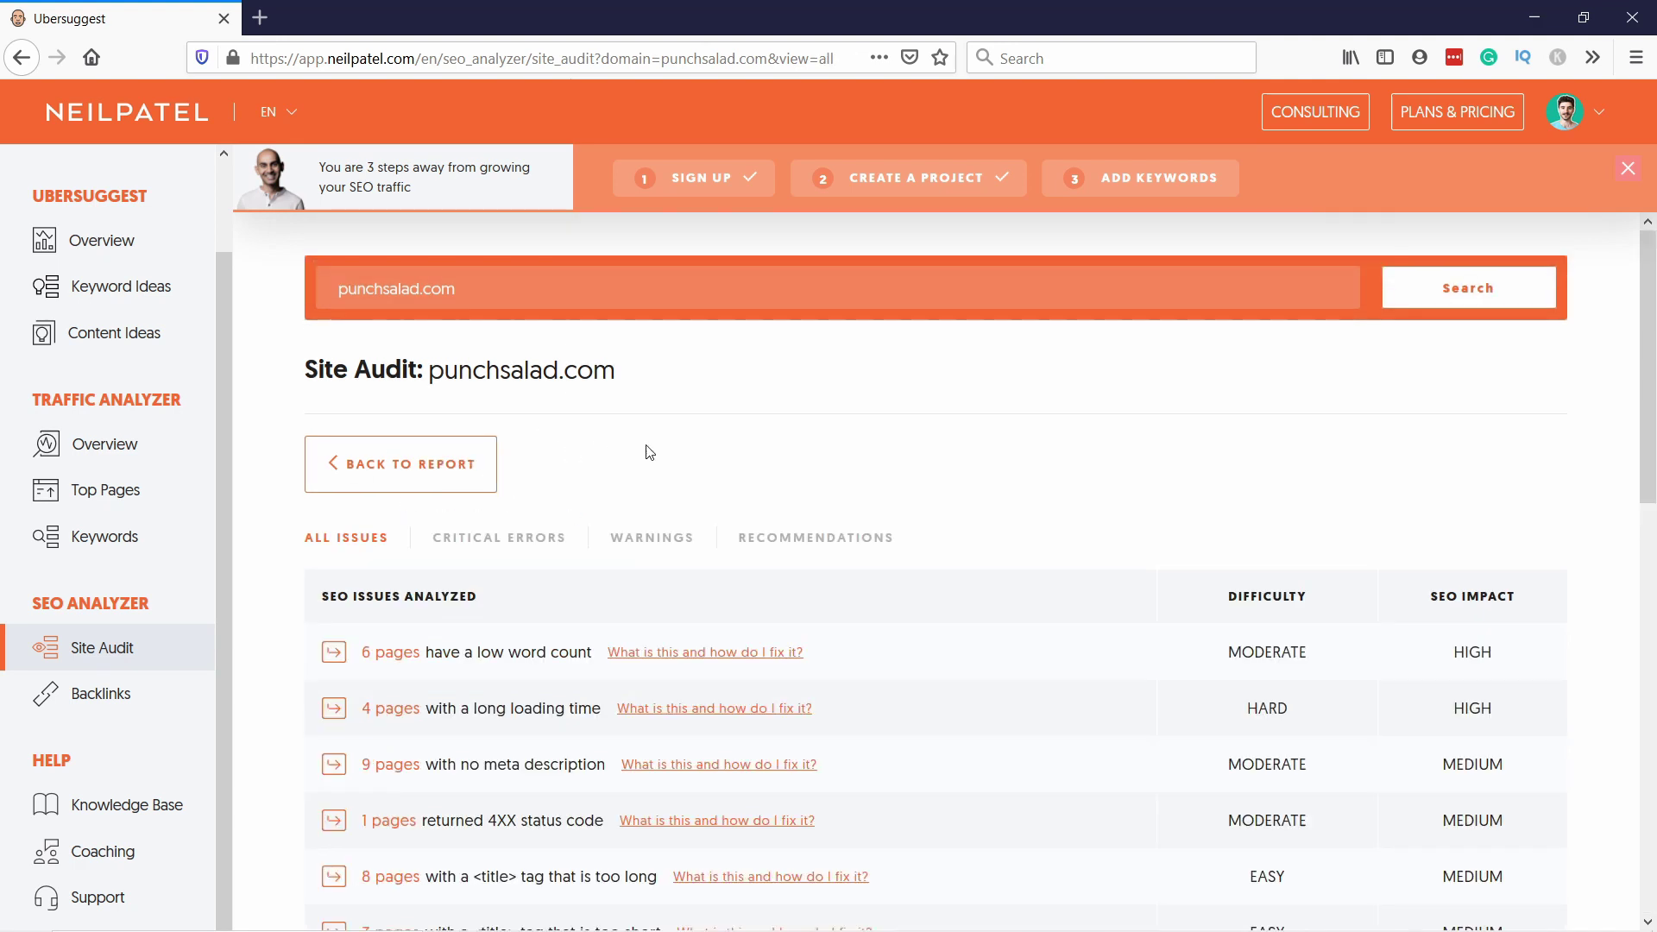
- Filter the issues by Critical Errors, then Warnings, then Recommendations
left_click(542, 538)
scroll(480, 501, "down", 3)
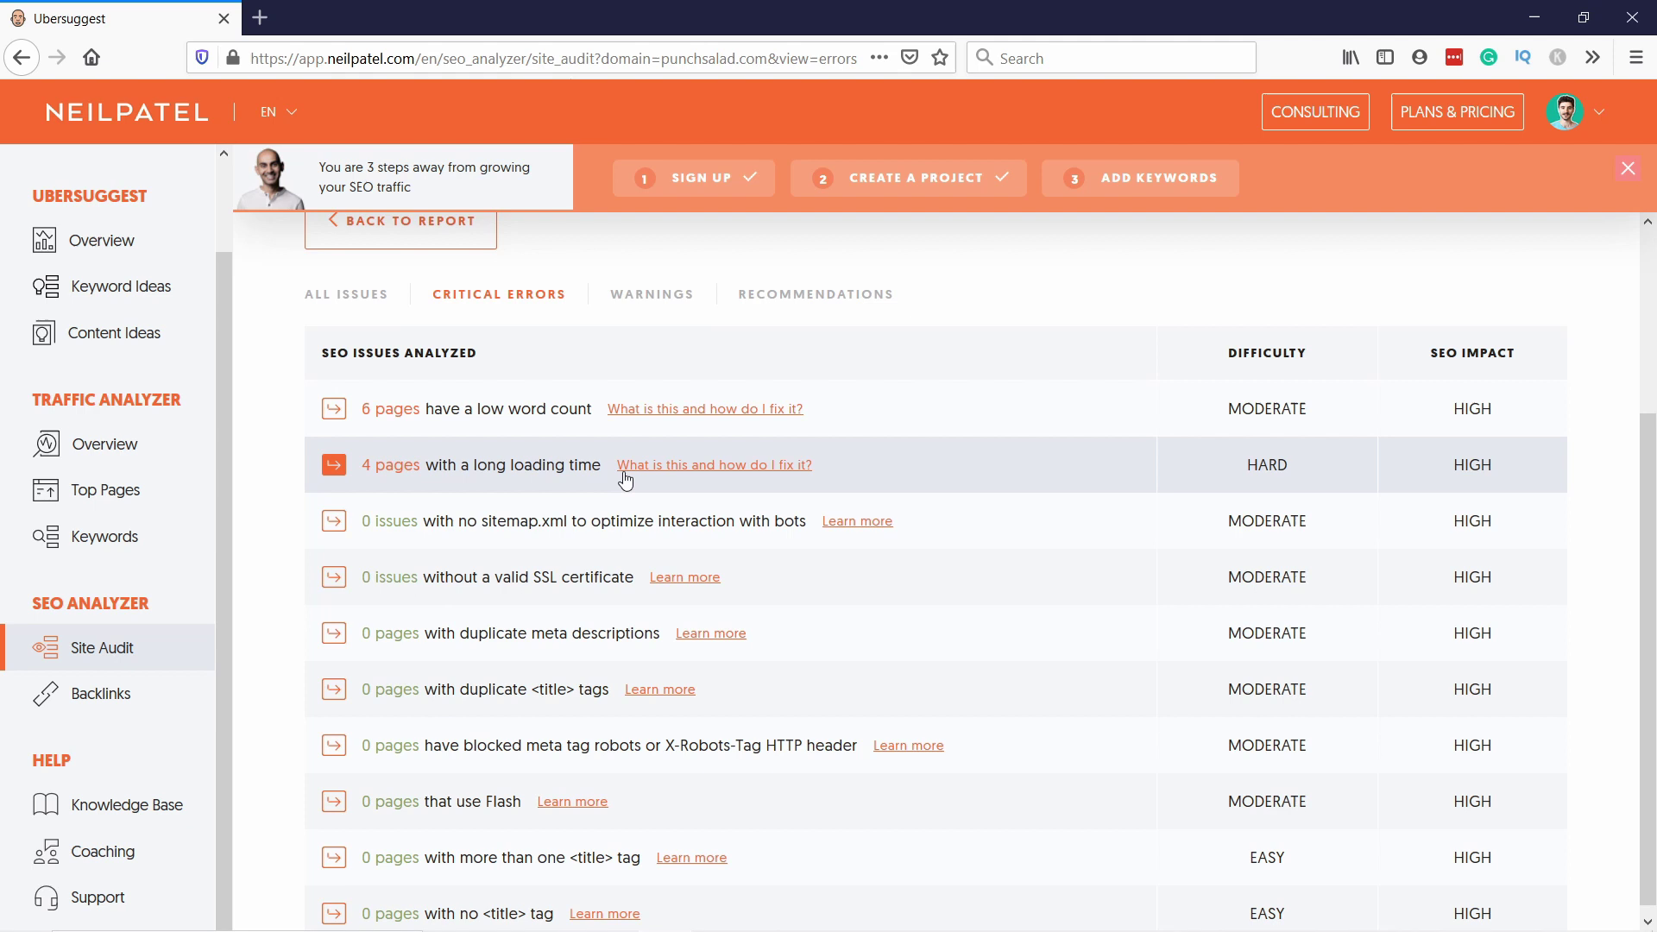
scroll(501, 494, "up", 1)
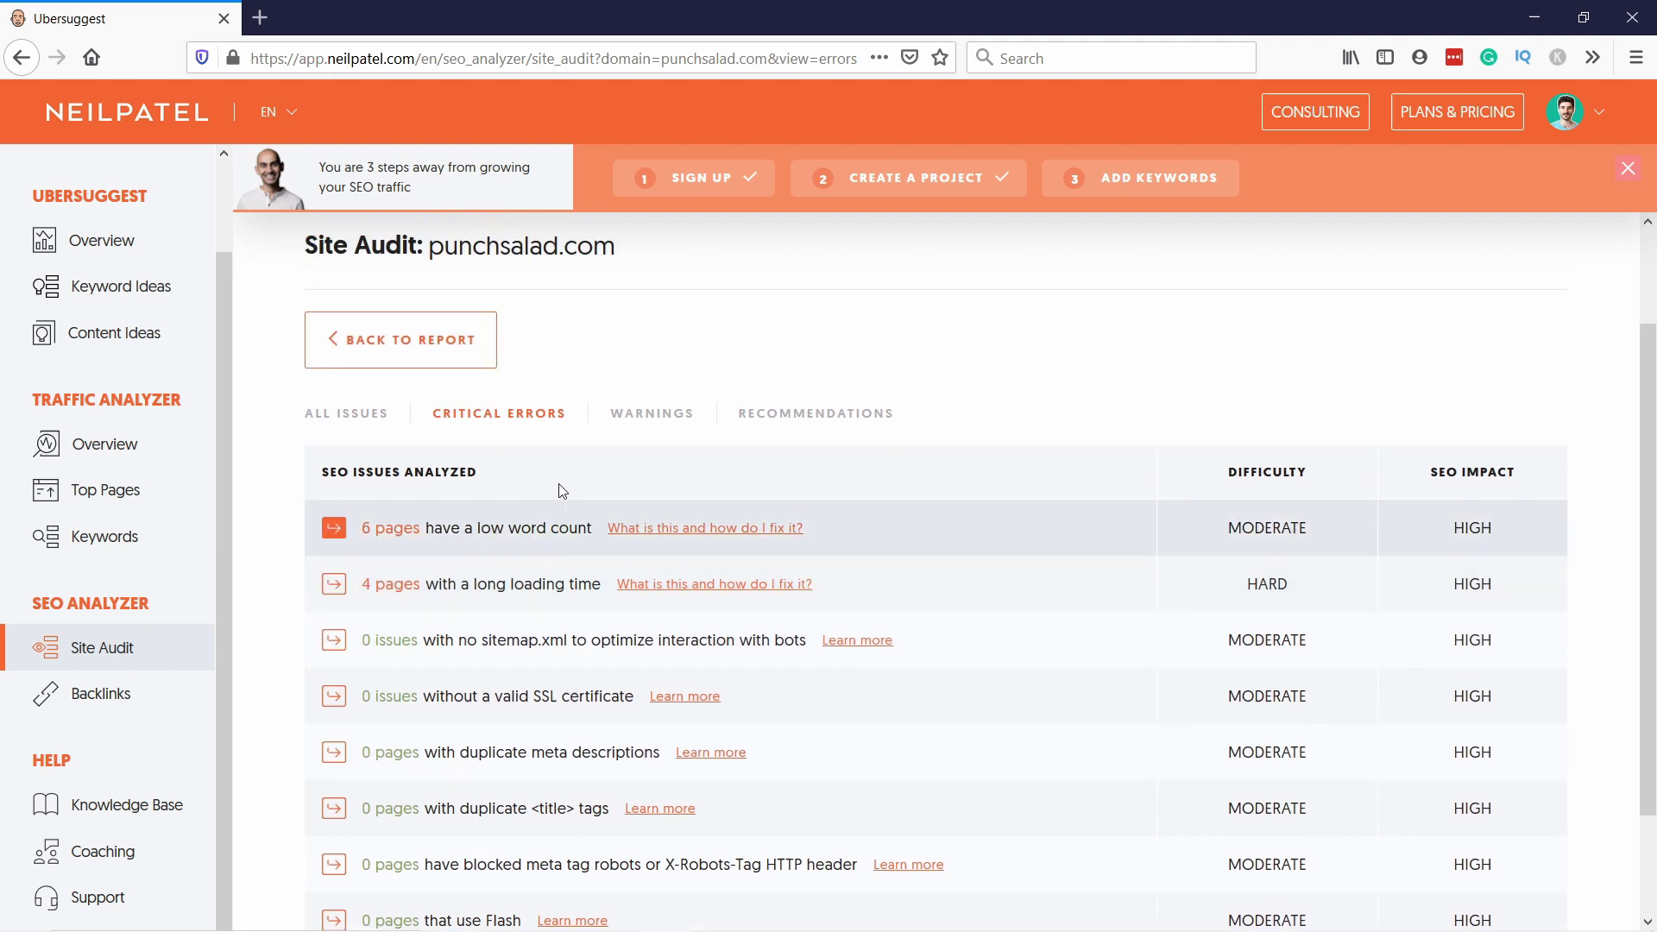
mouse_move(489, 541)
left_click(665, 417)
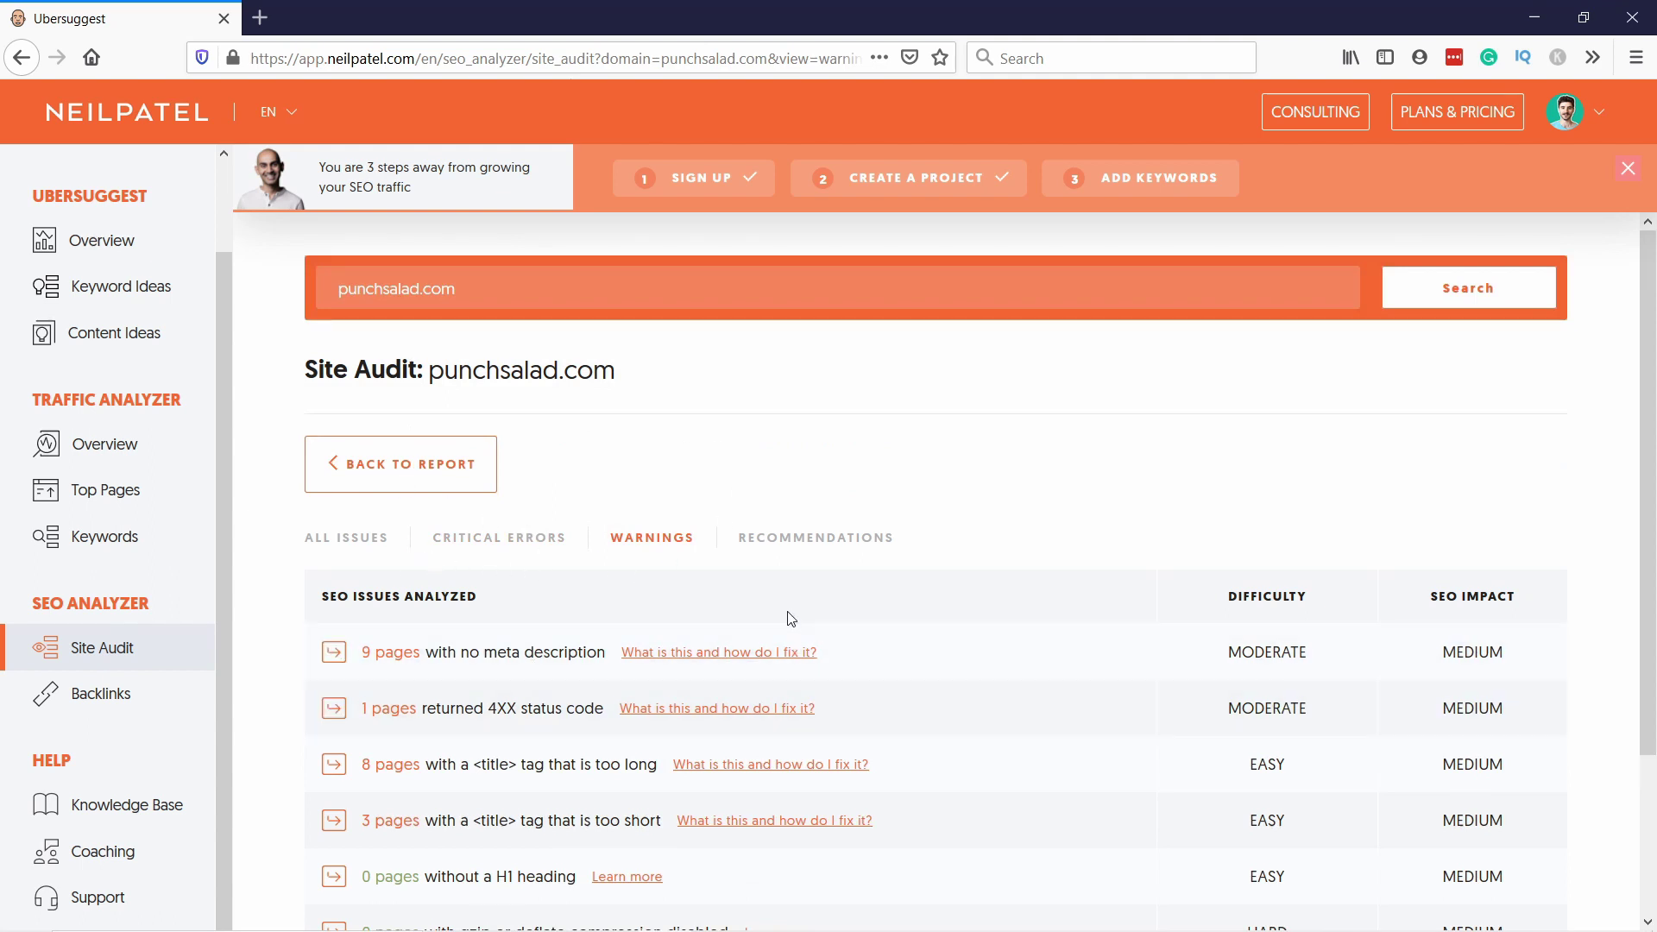
left_click(770, 540)
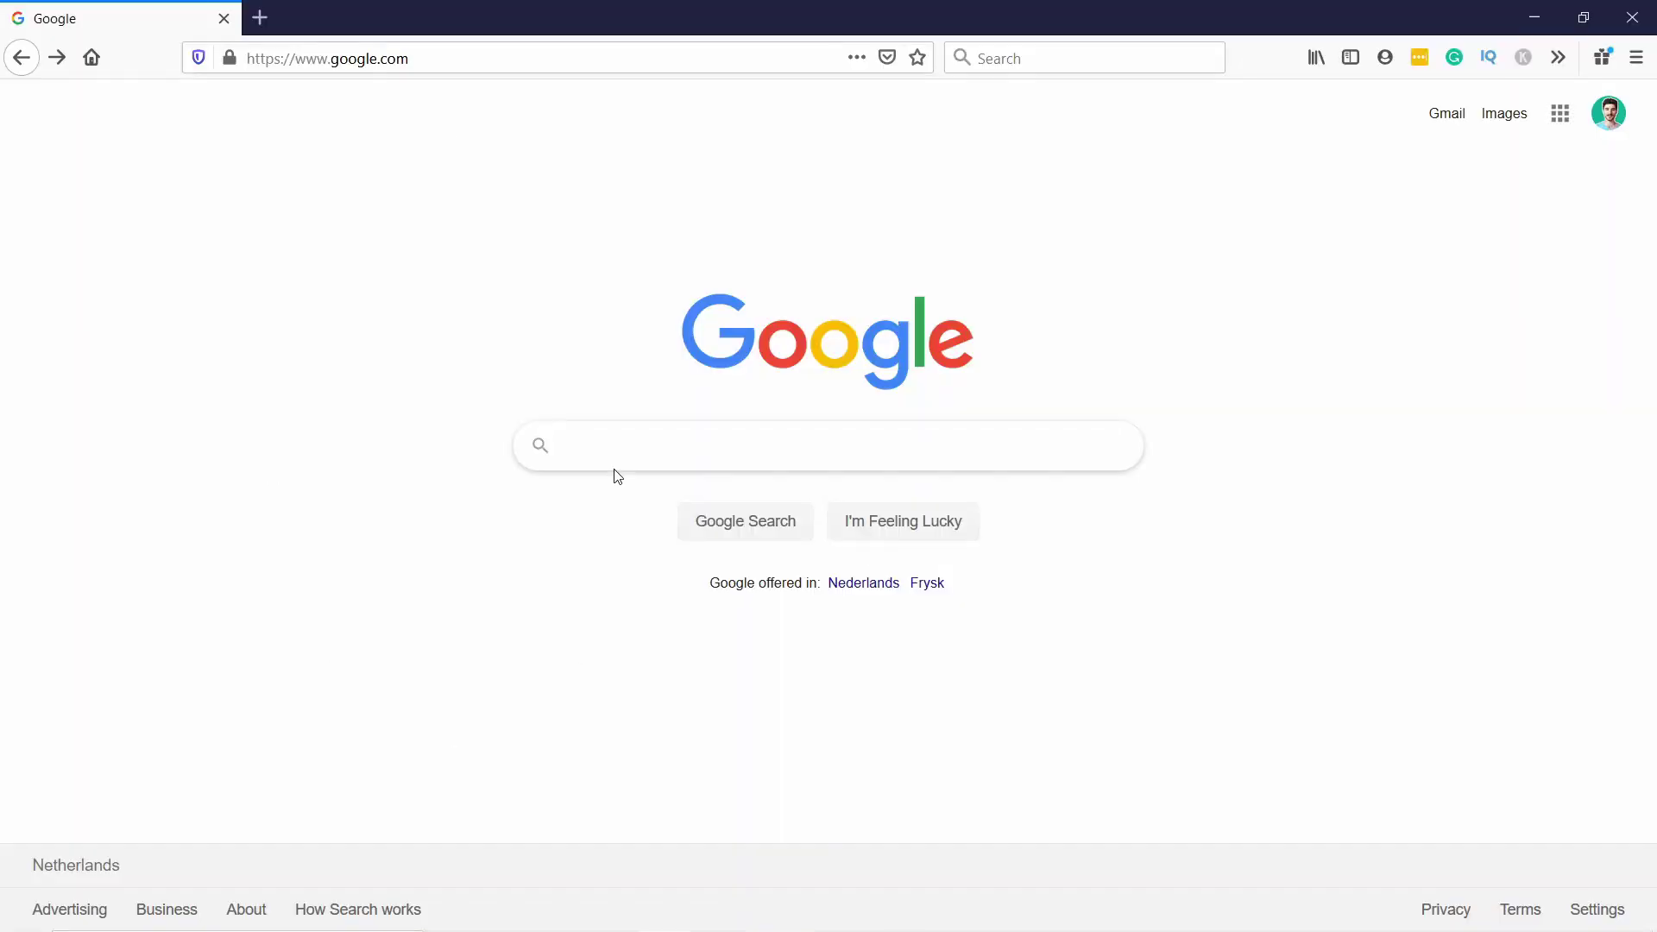
- Search Google for 'search console' and launch Search Console from its About page
left_click(604, 446)
type("search ")
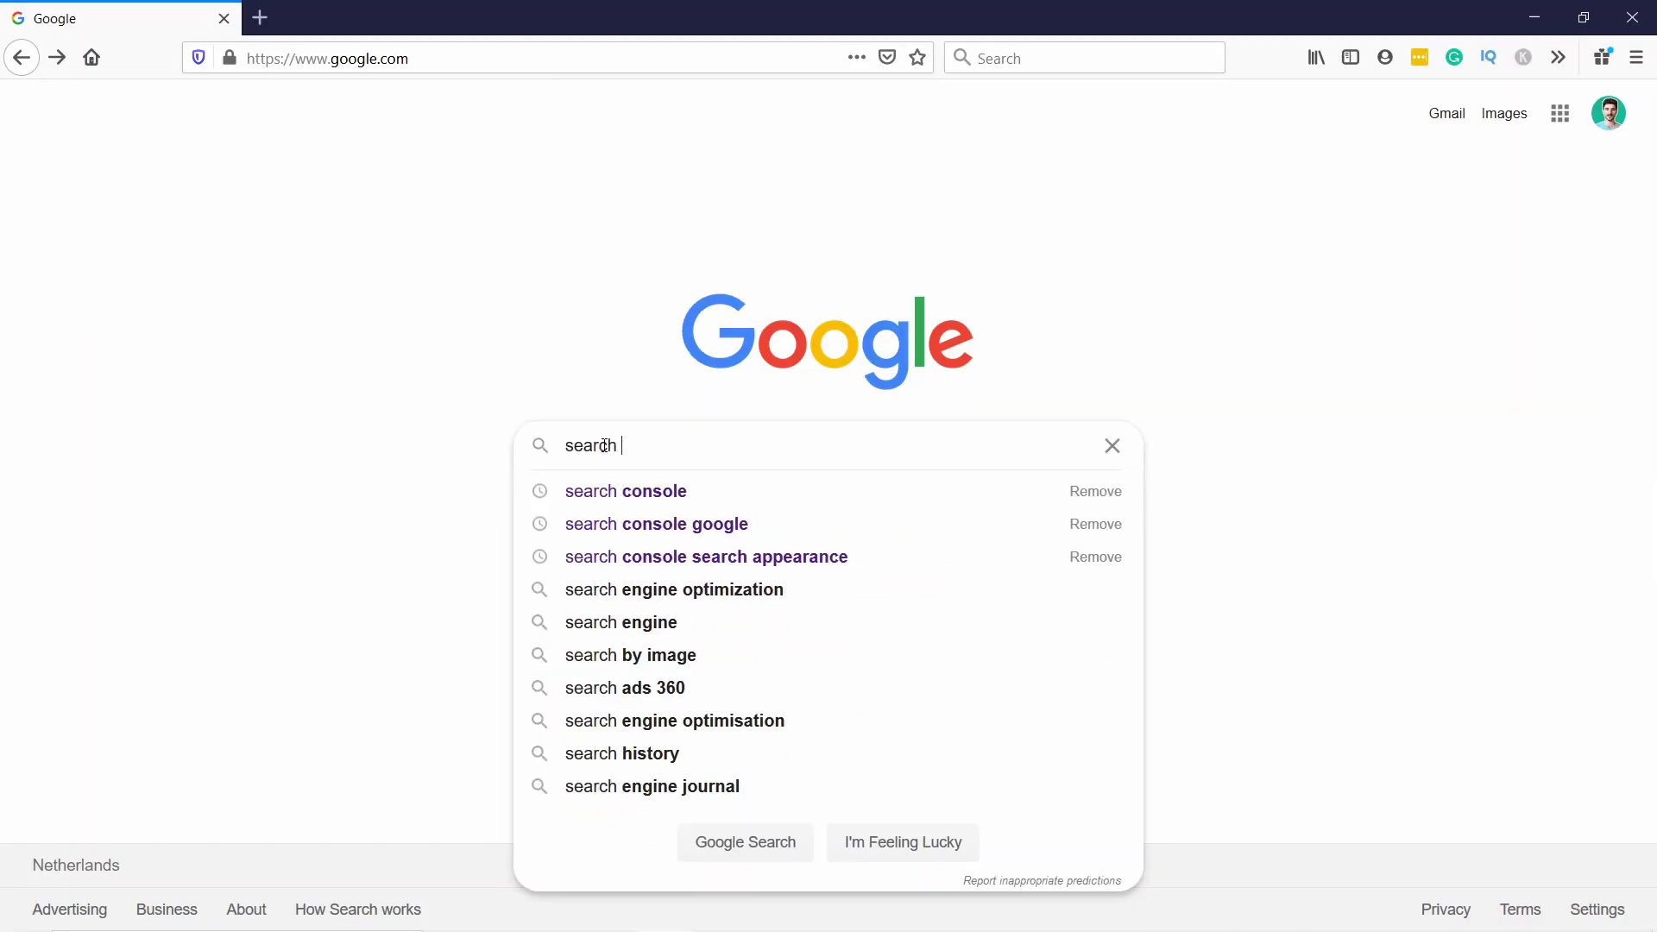
type("console")
key("Return")
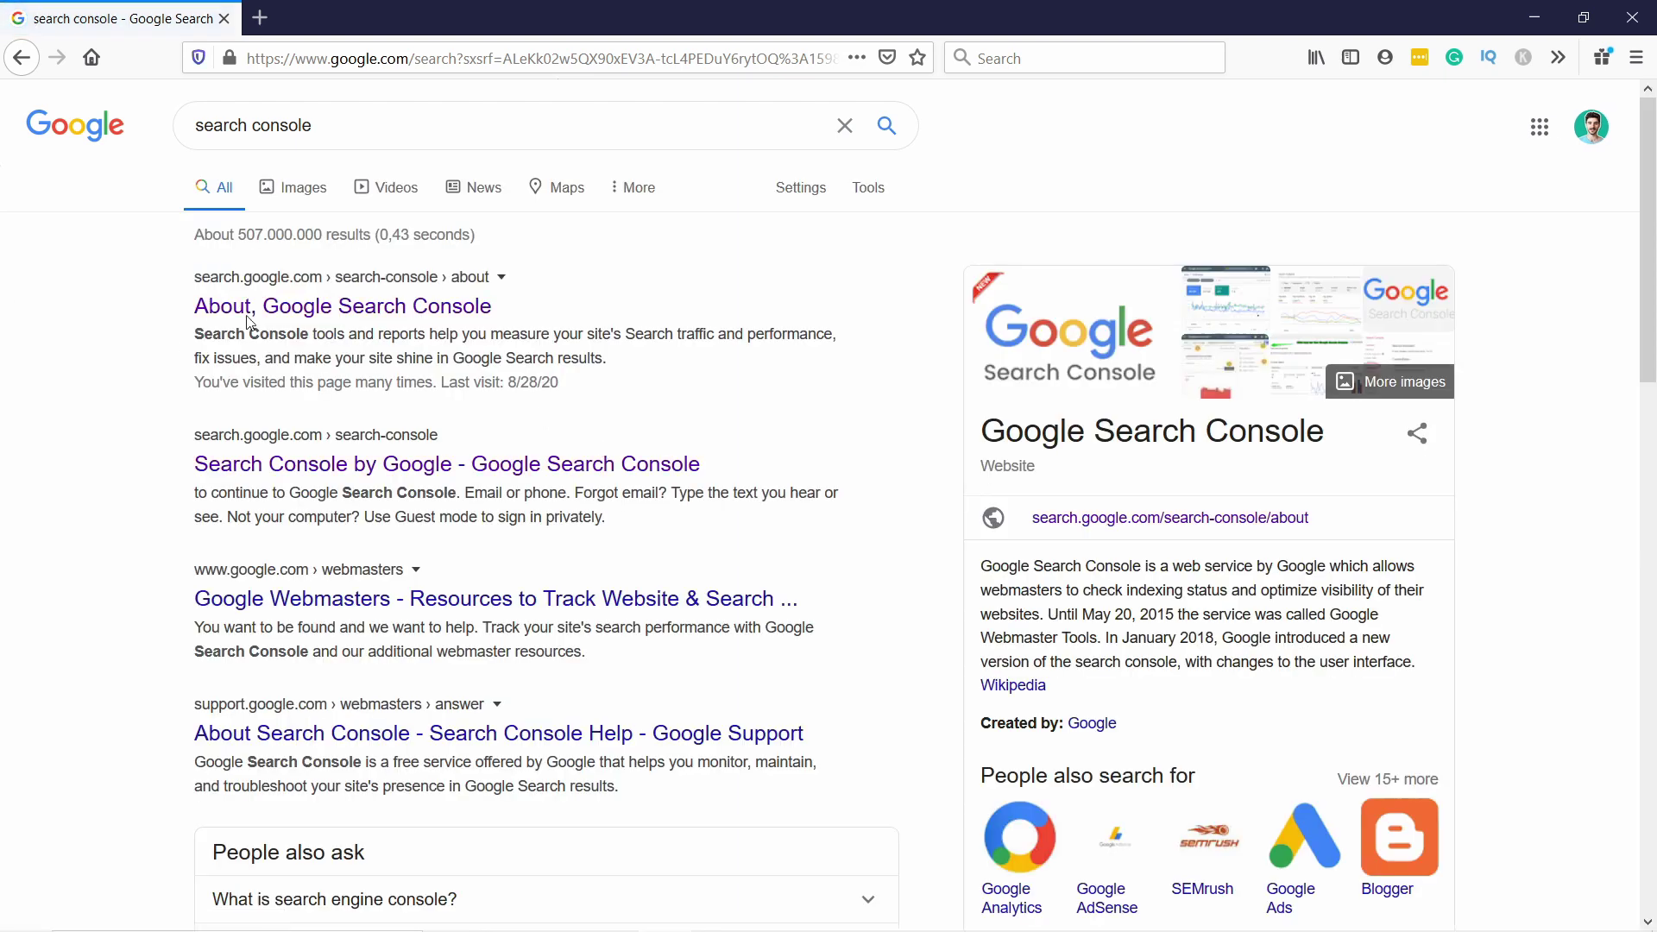
left_click(258, 311)
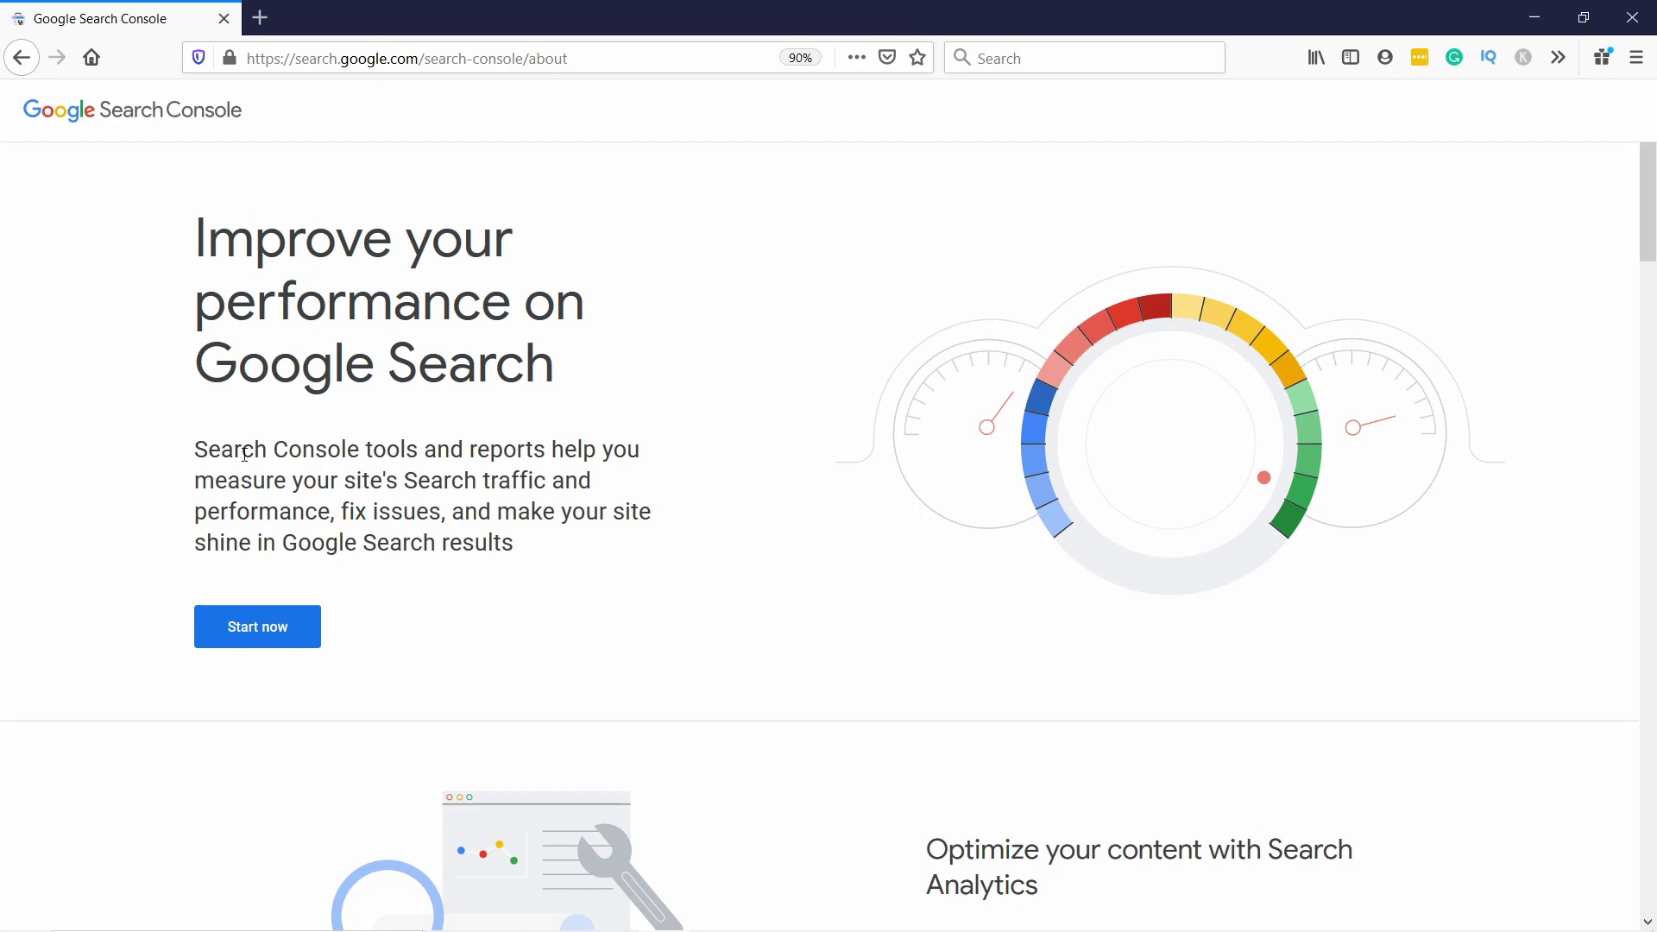
left_click(281, 636)
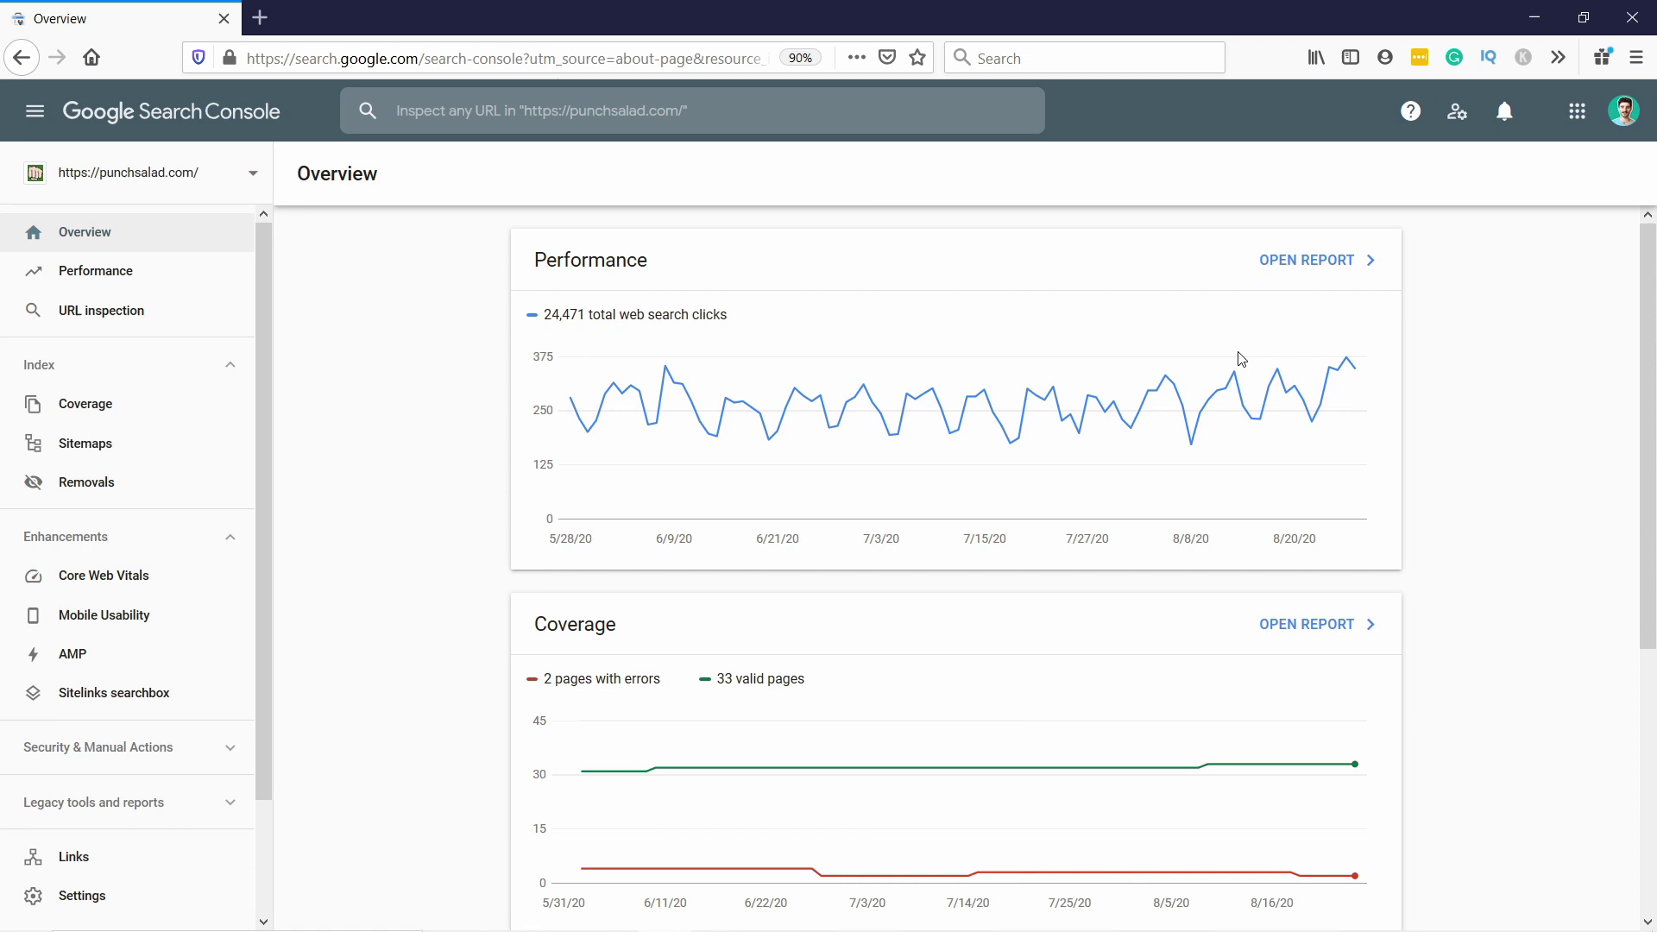
- Open the Coverage report from the punchsalad.com Overview's Coverage card
scroll(919, 336, "down", 2)
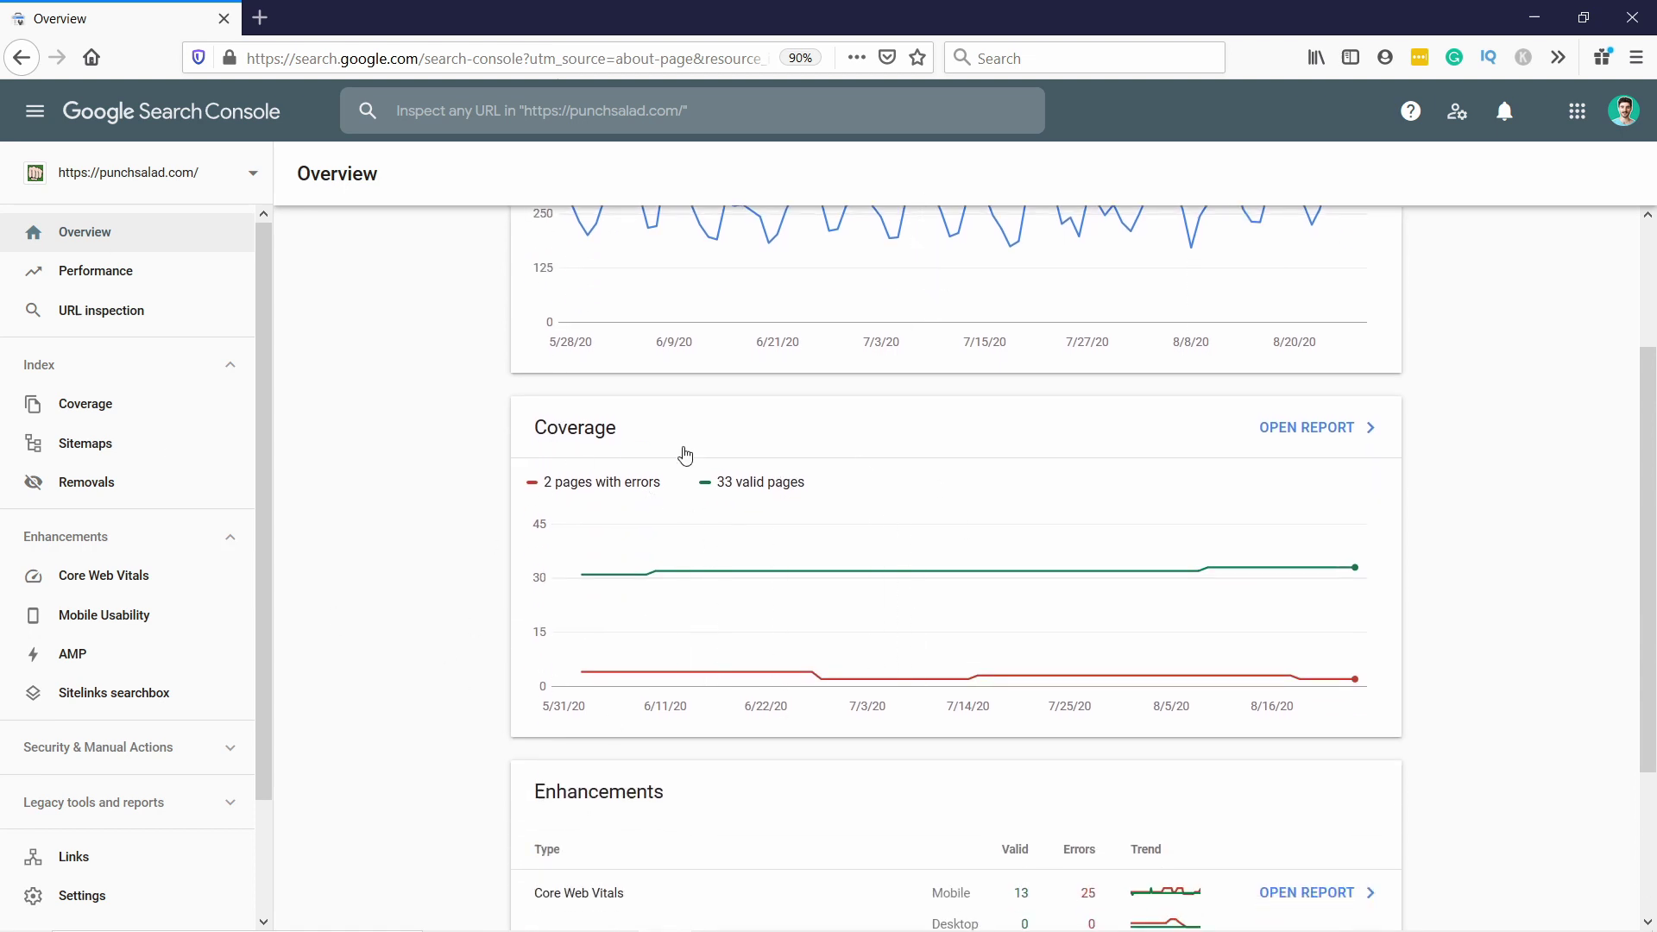
left_click(1299, 429)
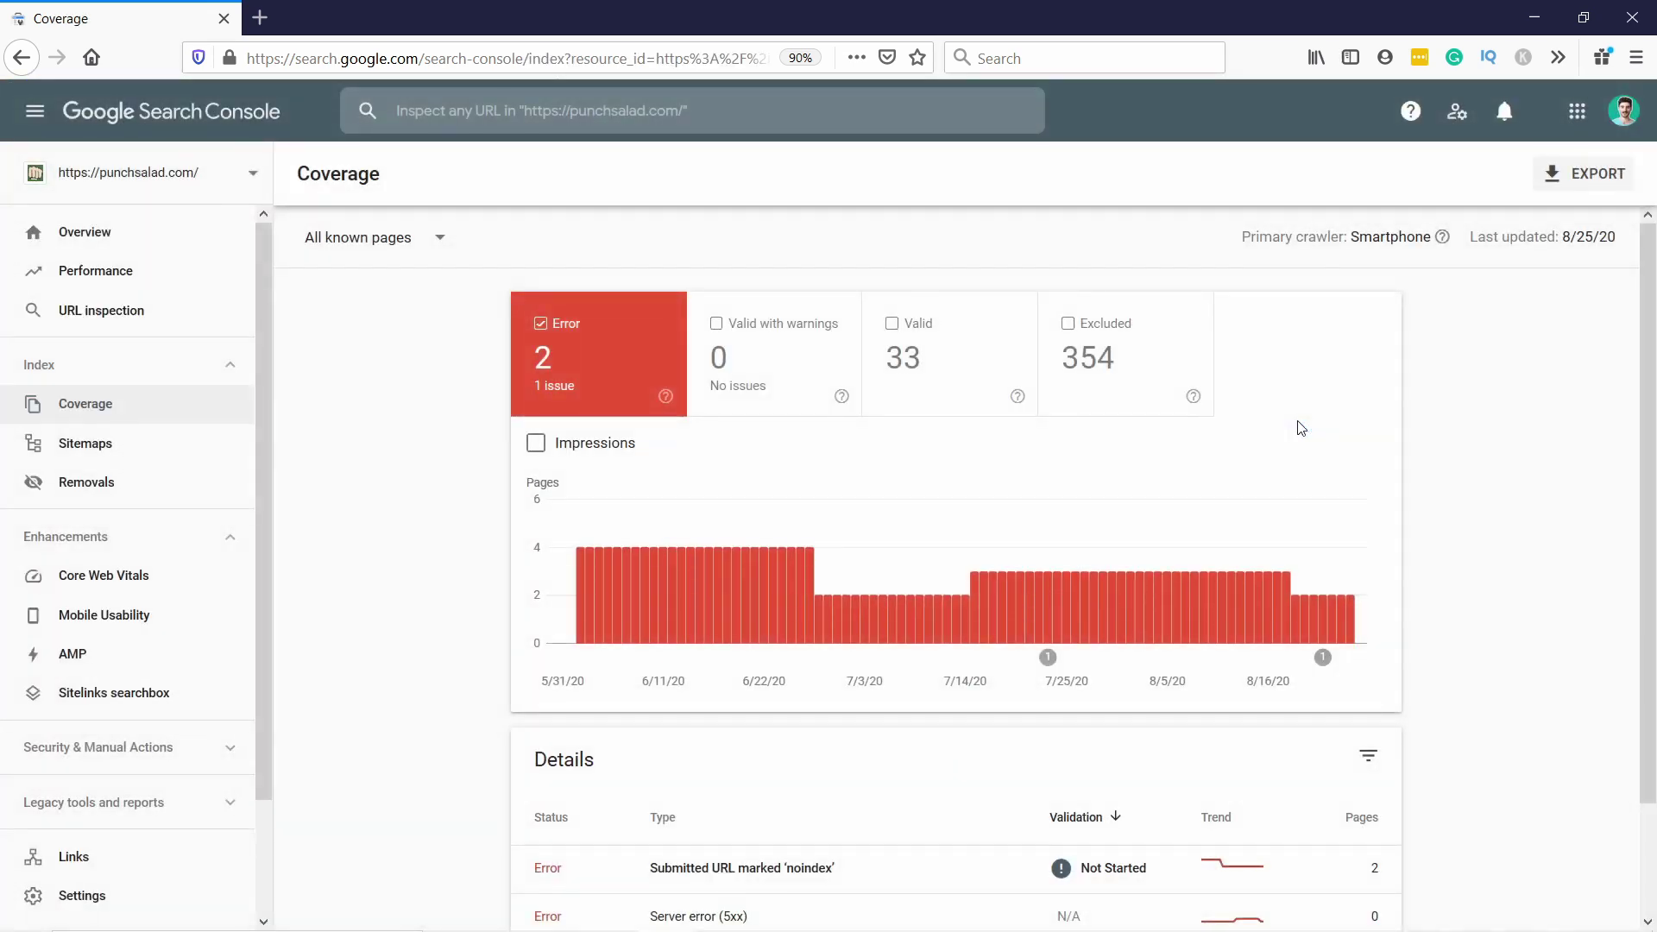
- Review the two submitted URLs marked noindex, then return to the Coverage report
scroll(542, 465, "down", 2)
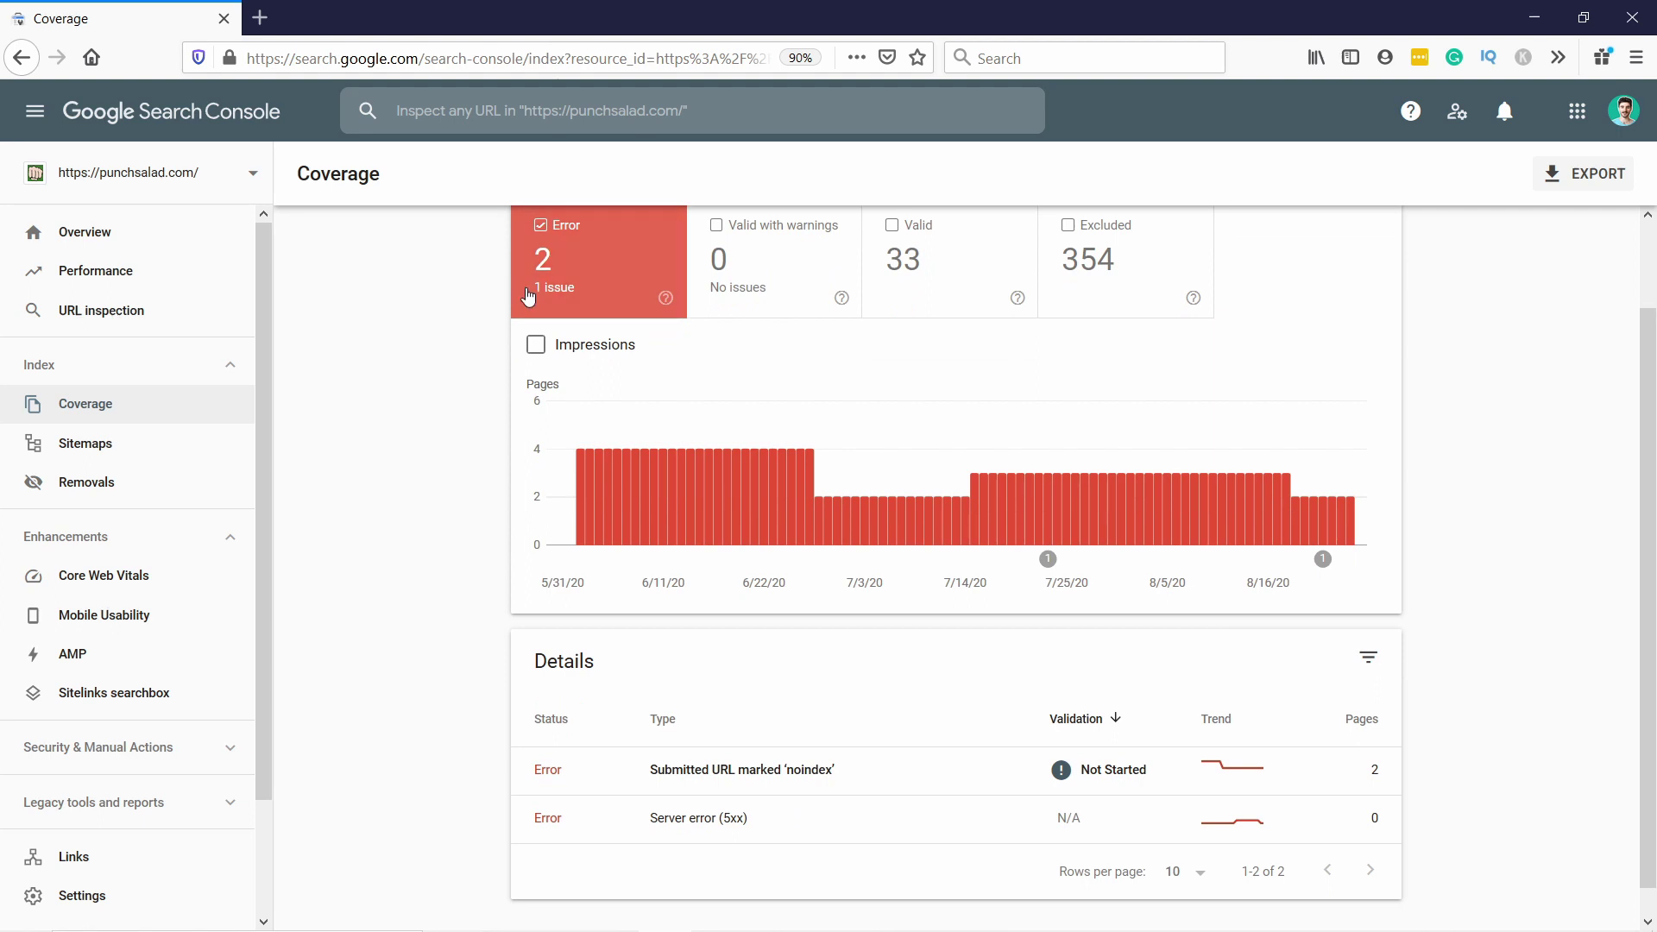
scroll(513, 371, "down", 1)
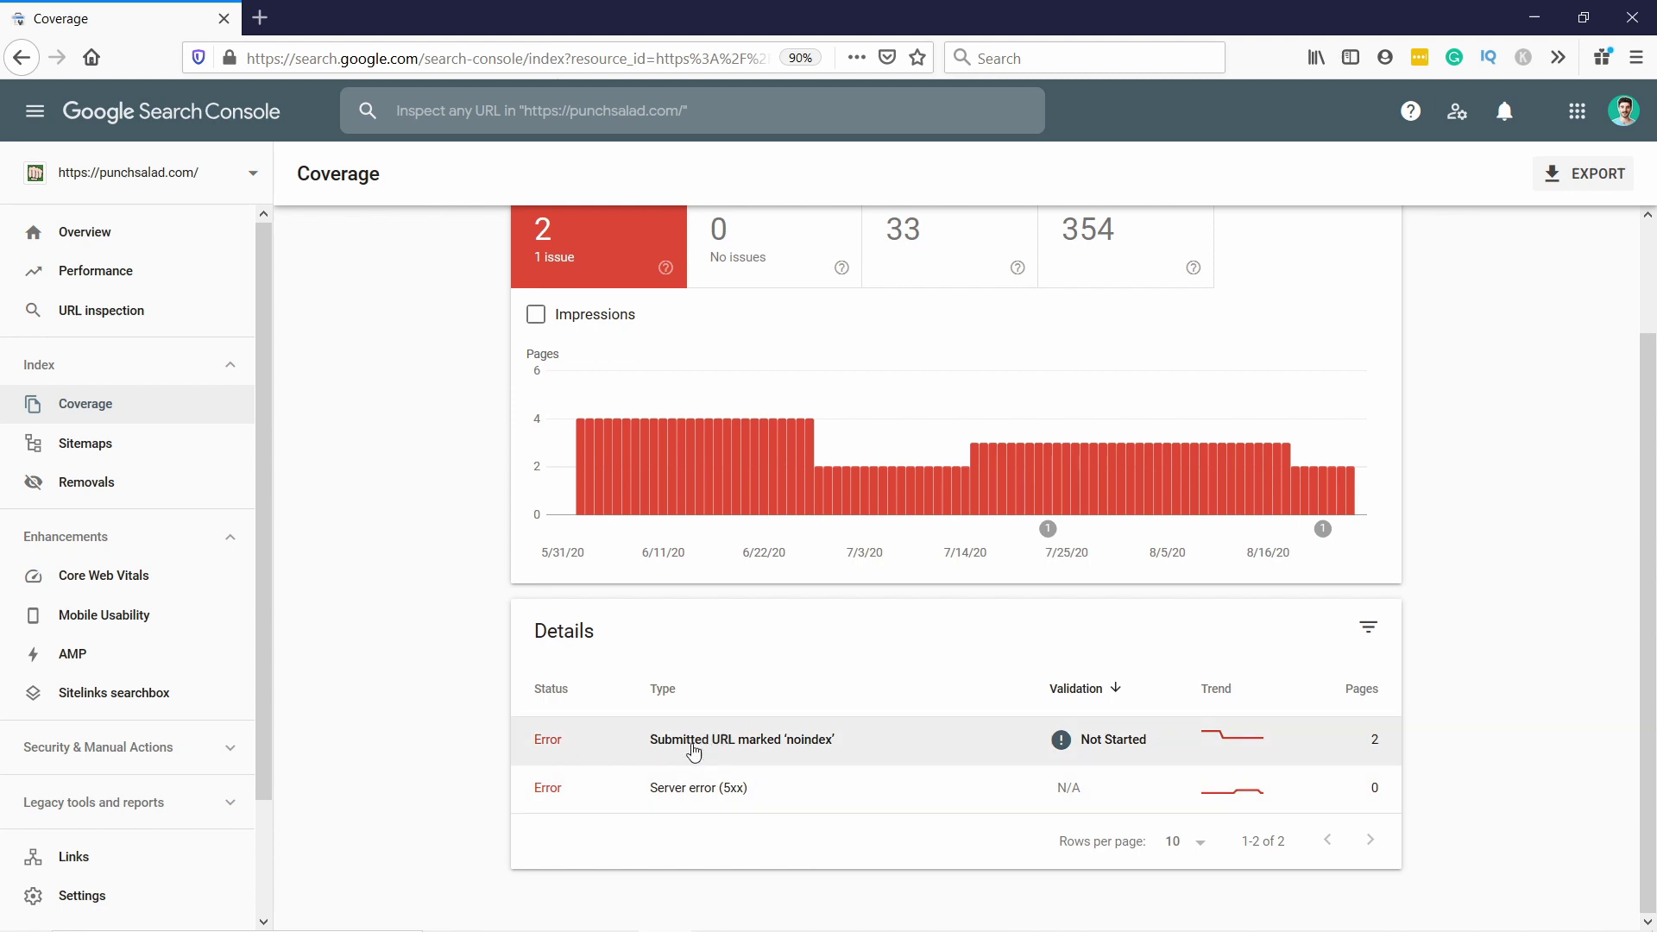
left_click(774, 742)
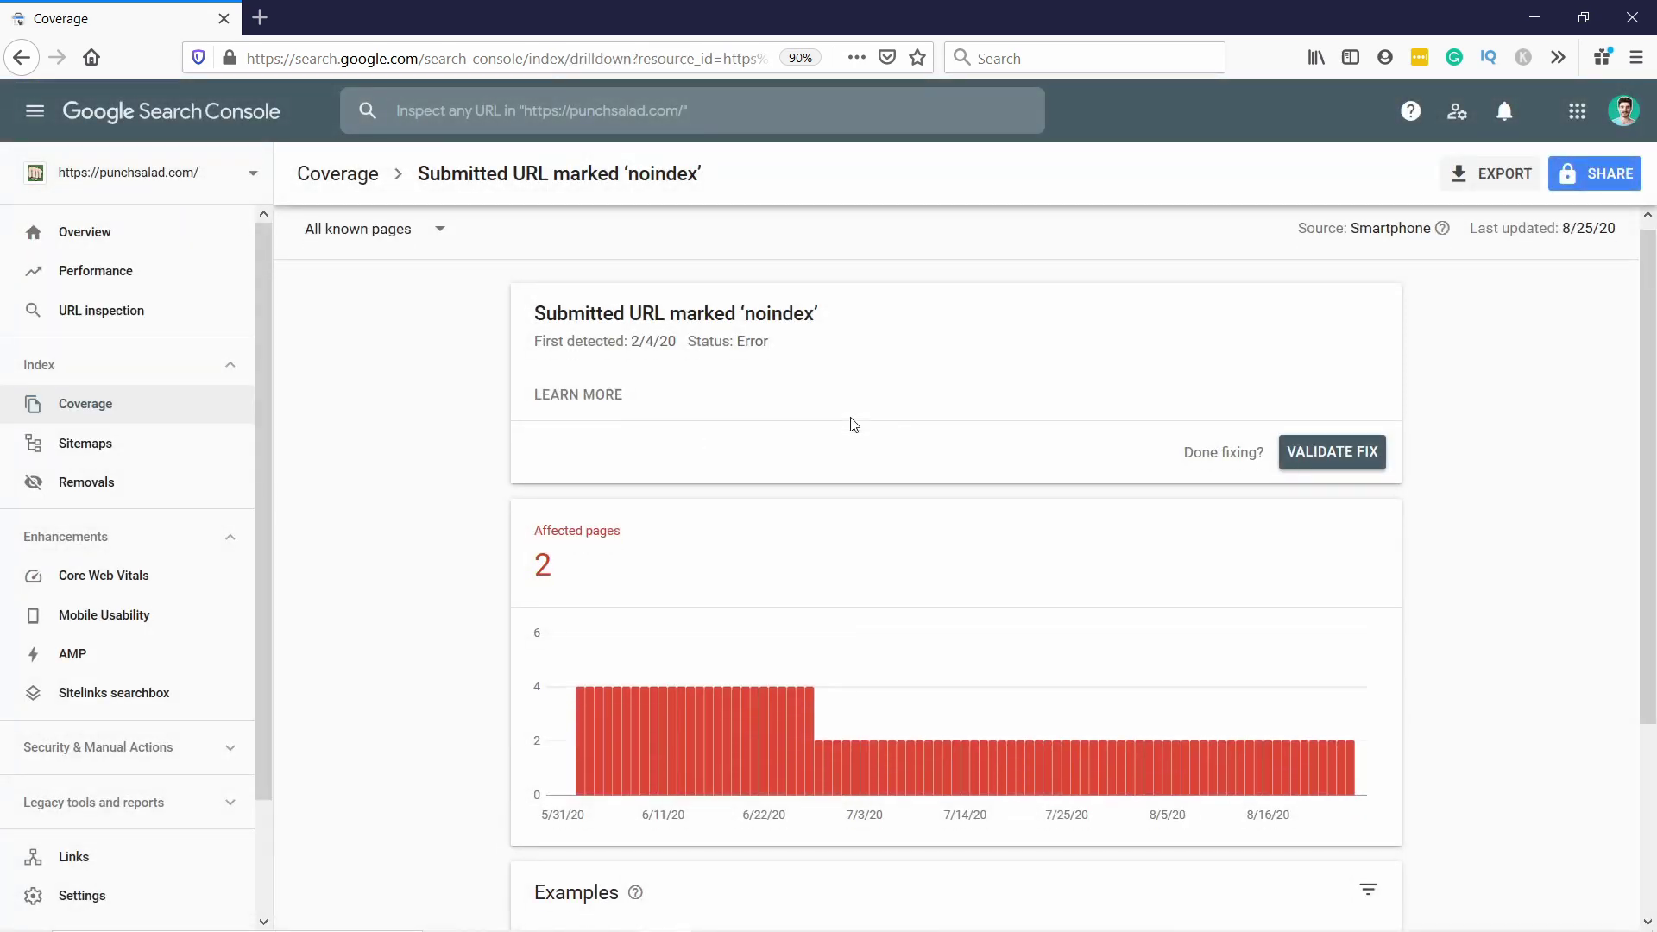
scroll(850, 420, "down", 3)
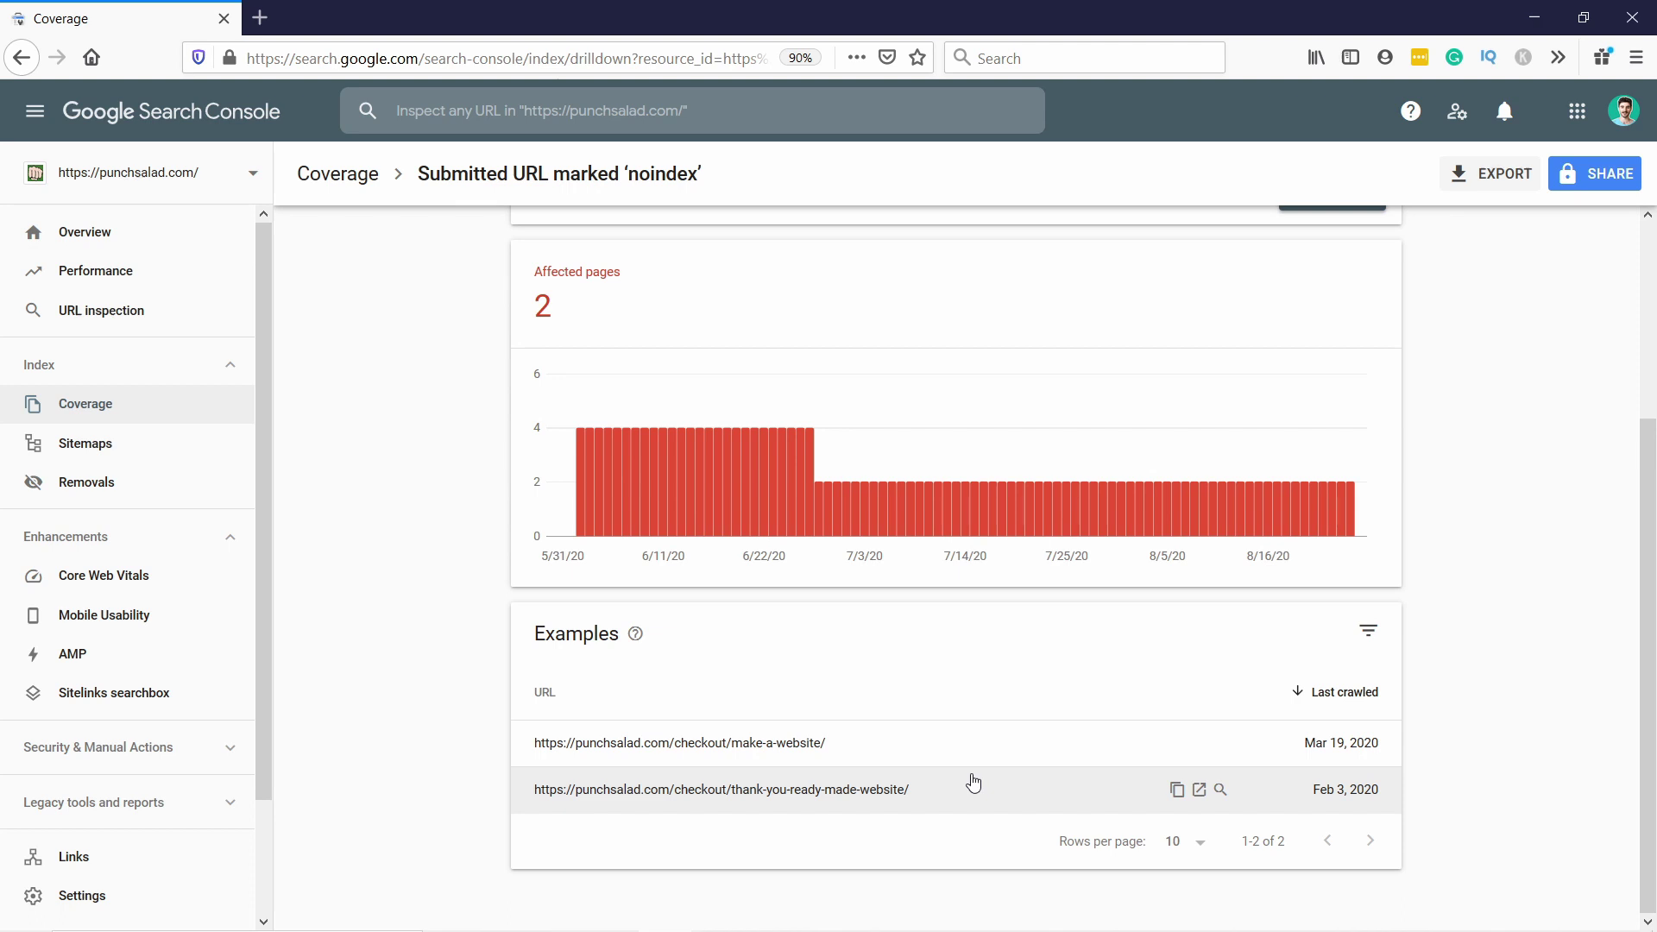
scroll(868, 586, "up", 3)
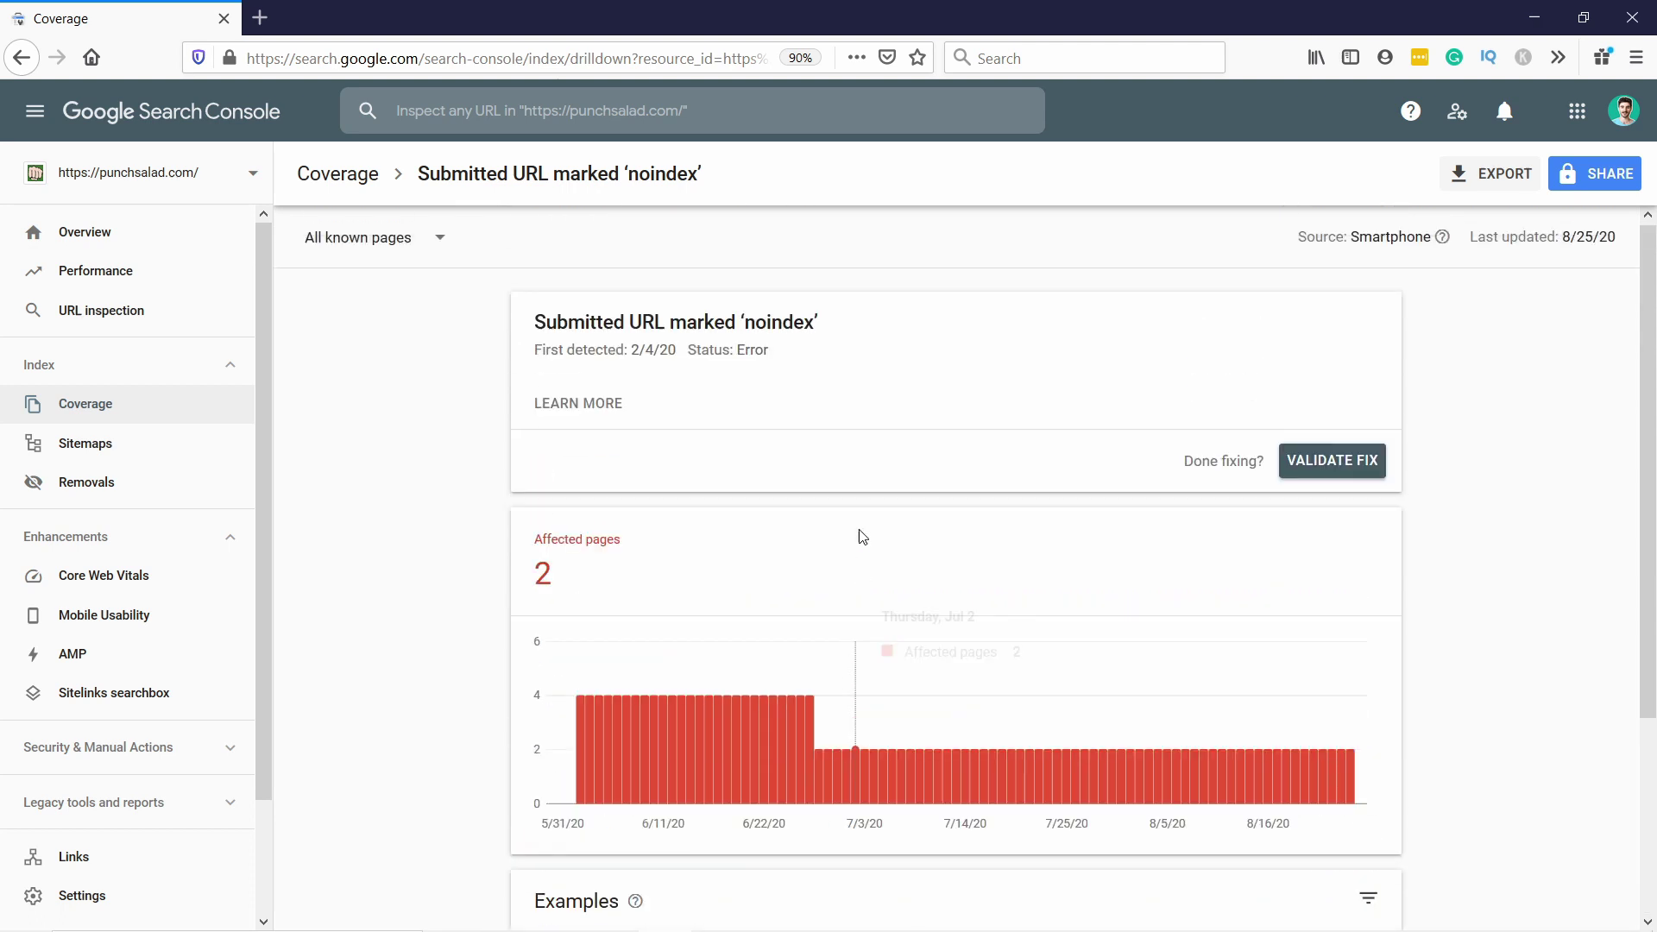
left_click(7, 62)
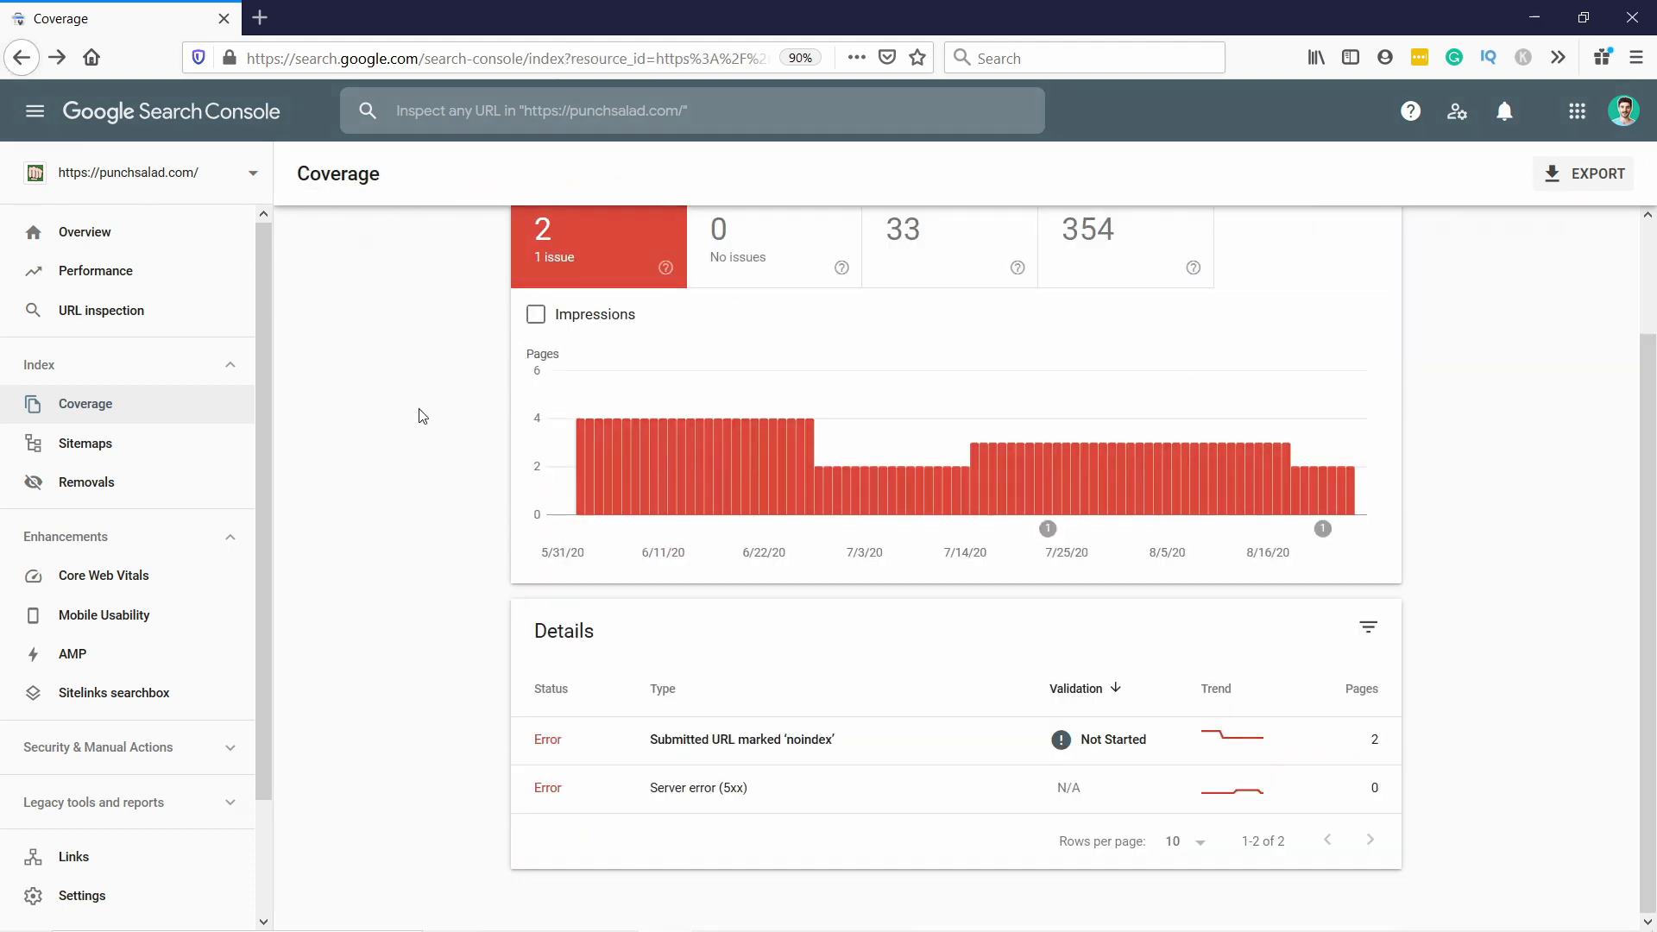
- Check the Server error (5xx) details, which show 0 affected pages, then go back to Coverage
left_click(739, 805)
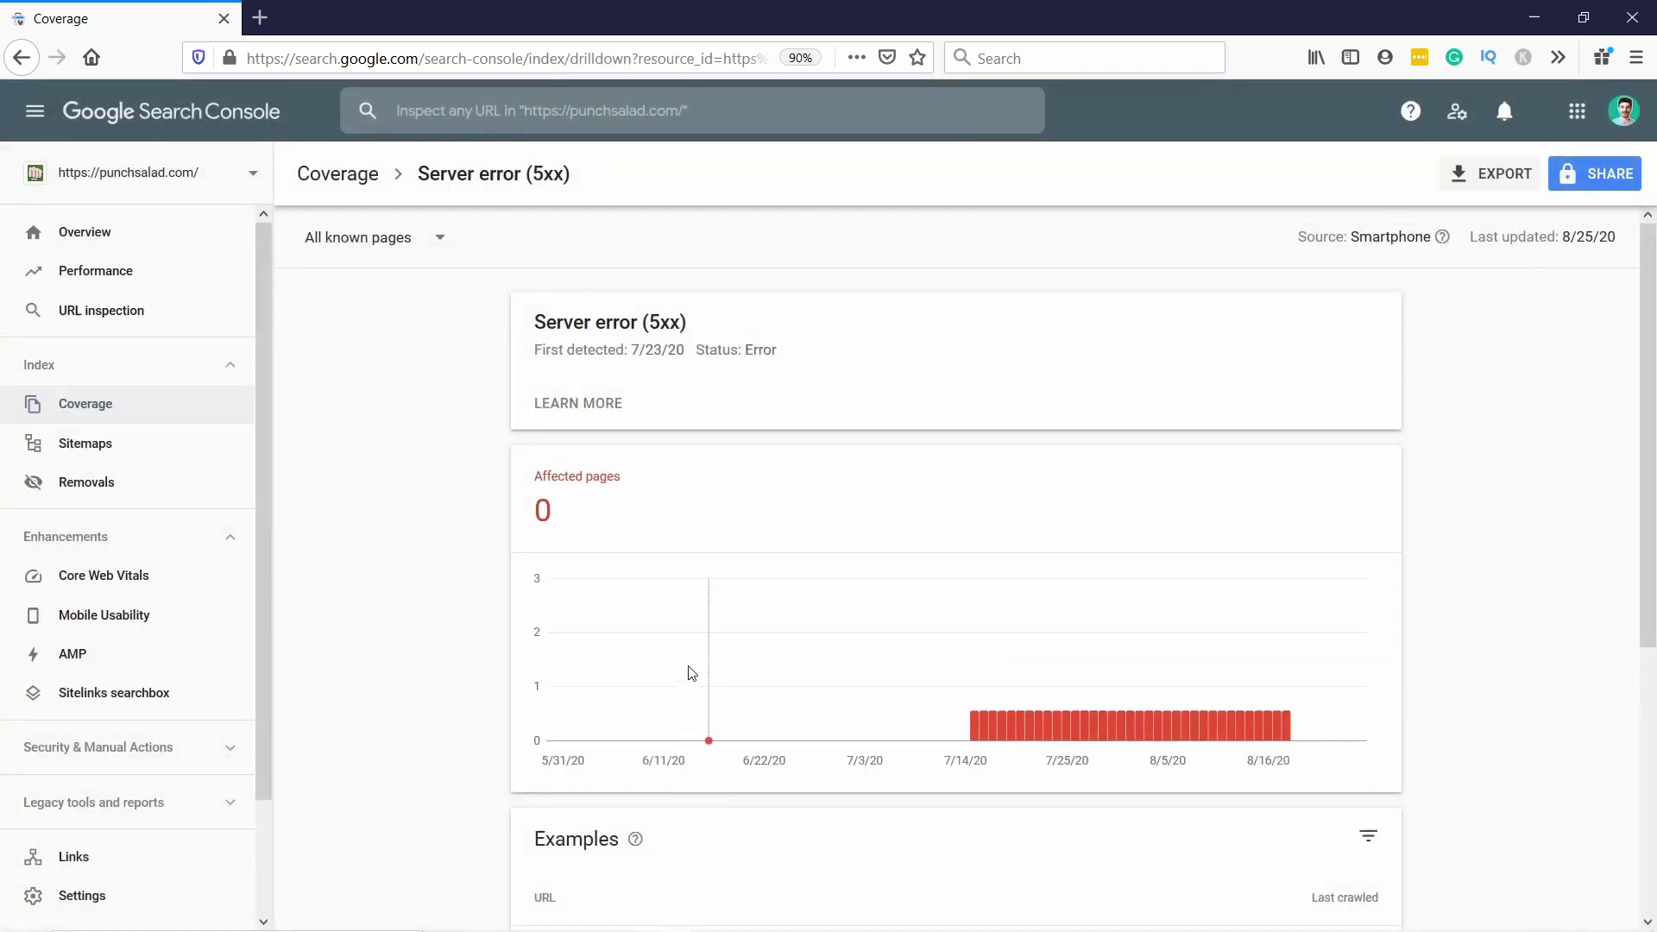
scroll(662, 373, "down", 3)
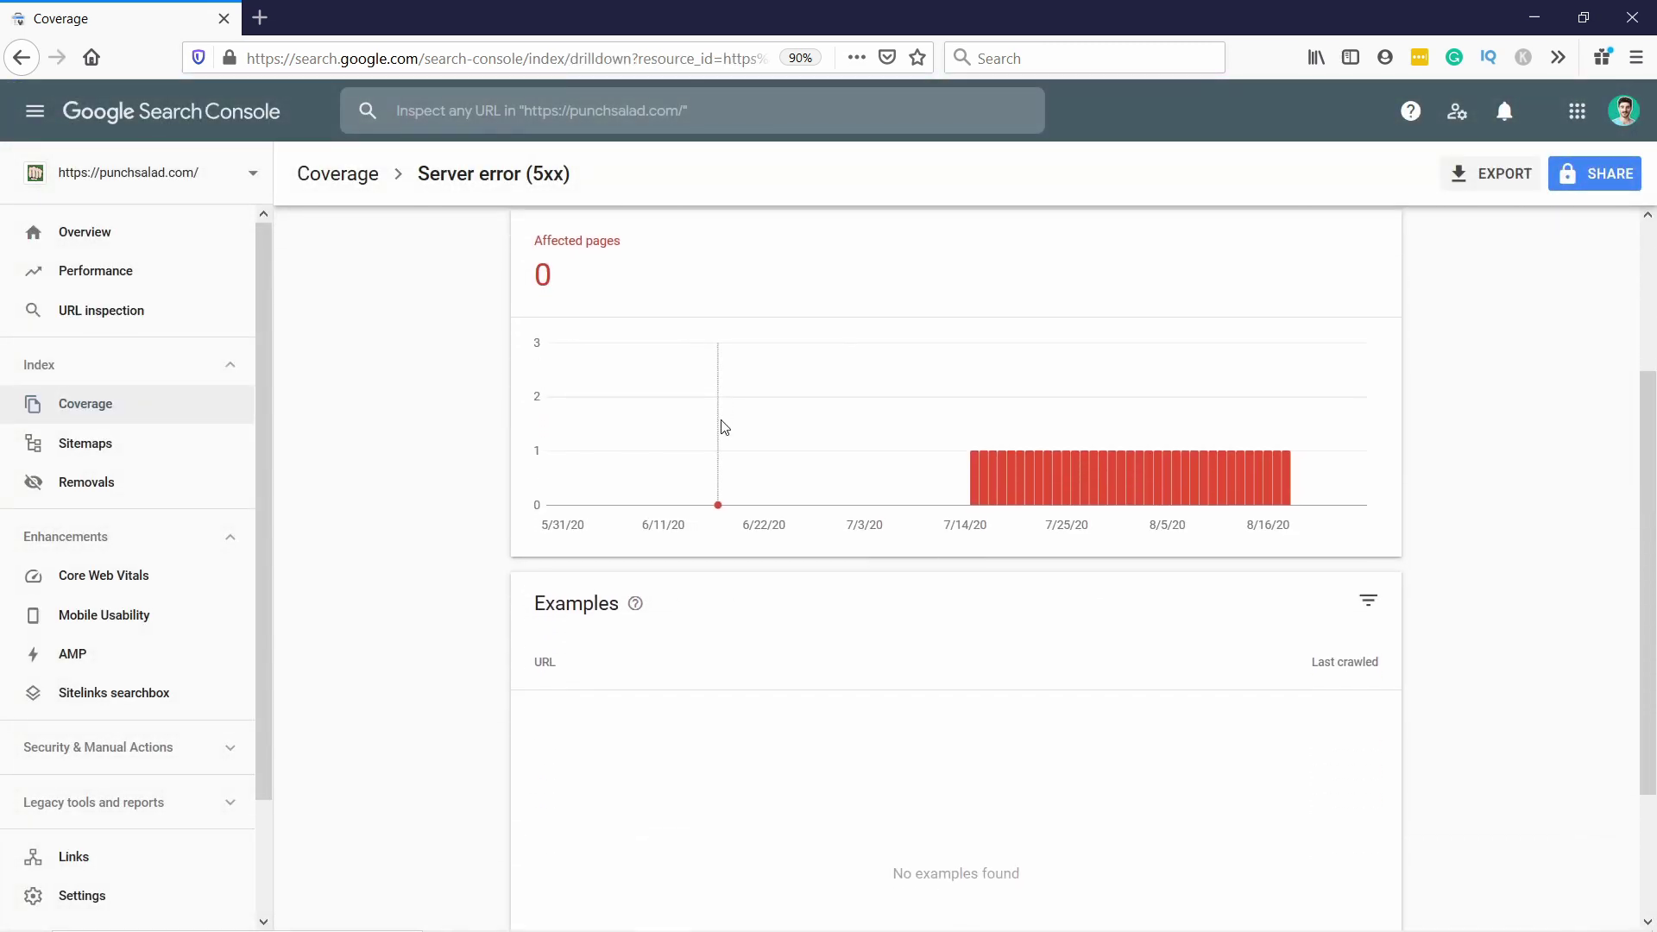
scroll(836, 408, "up", 1)
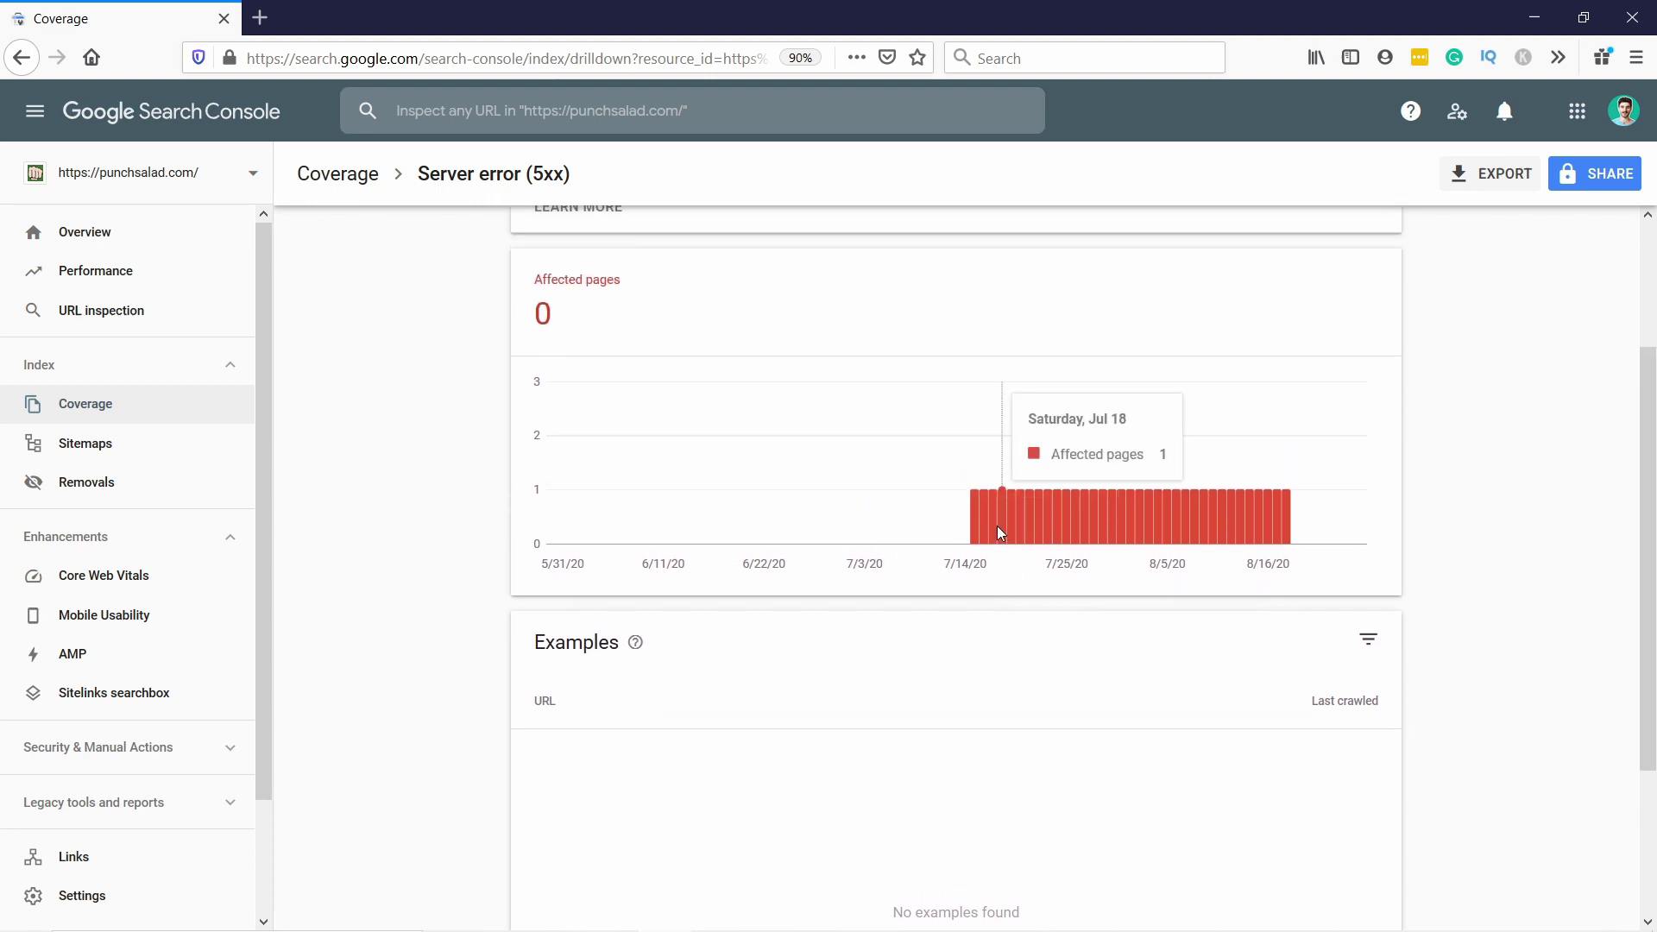
scroll(966, 518, "down", 2)
scroll(777, 414, "up", 5)
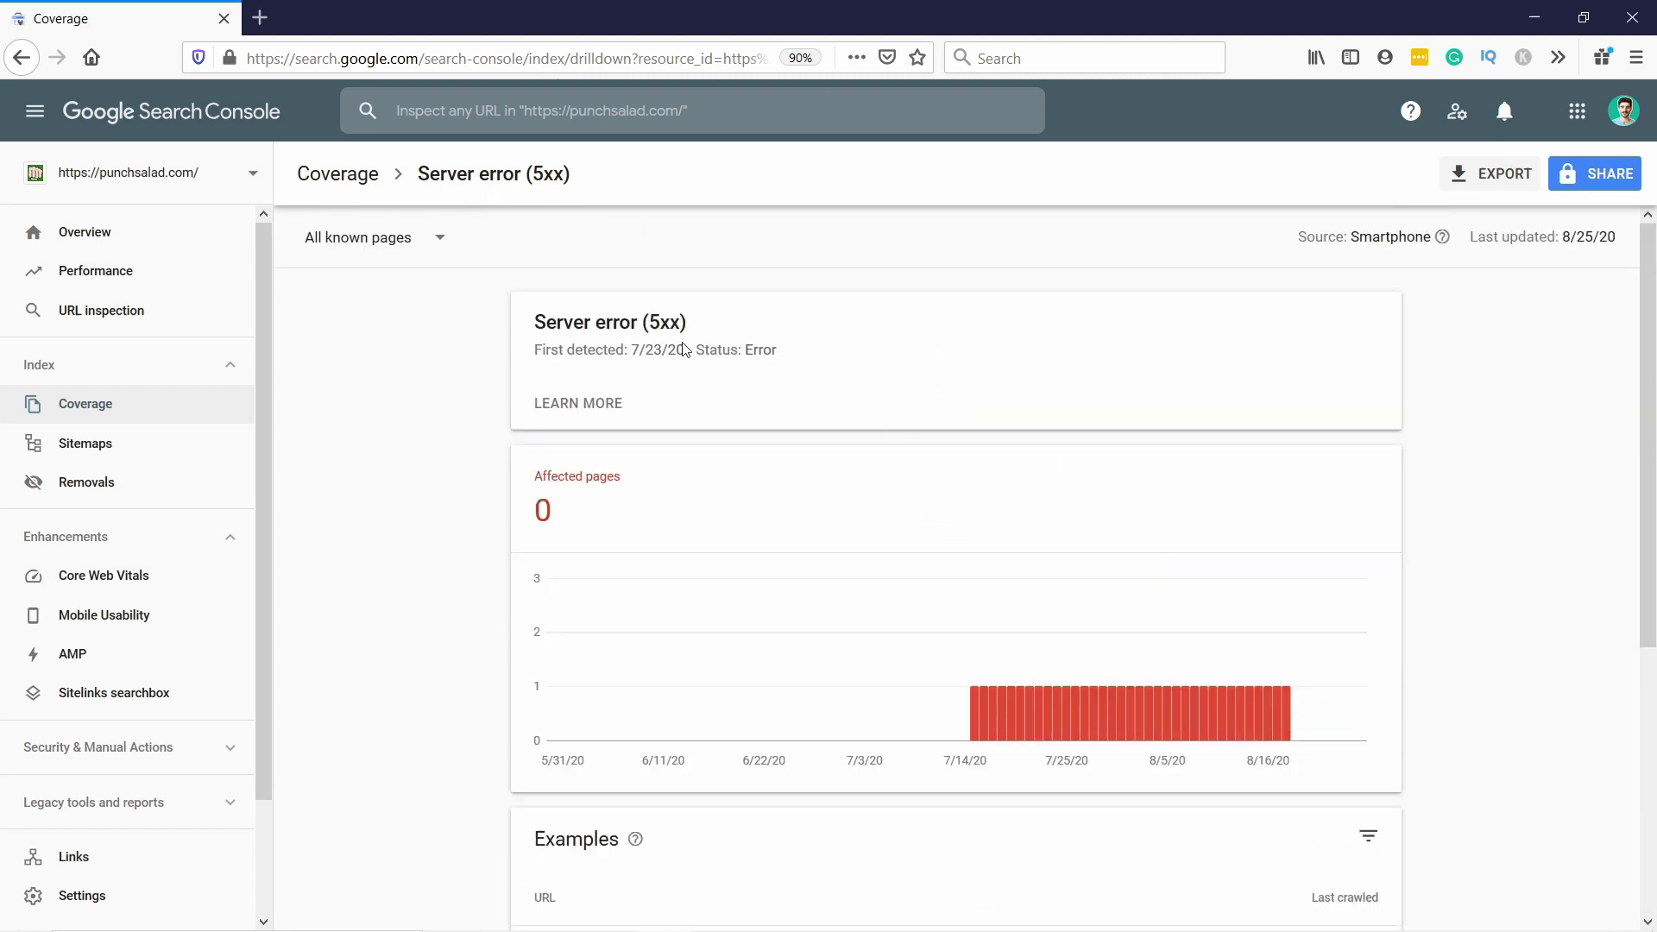
left_click(19, 58)
scroll(768, 371, "up", 2)
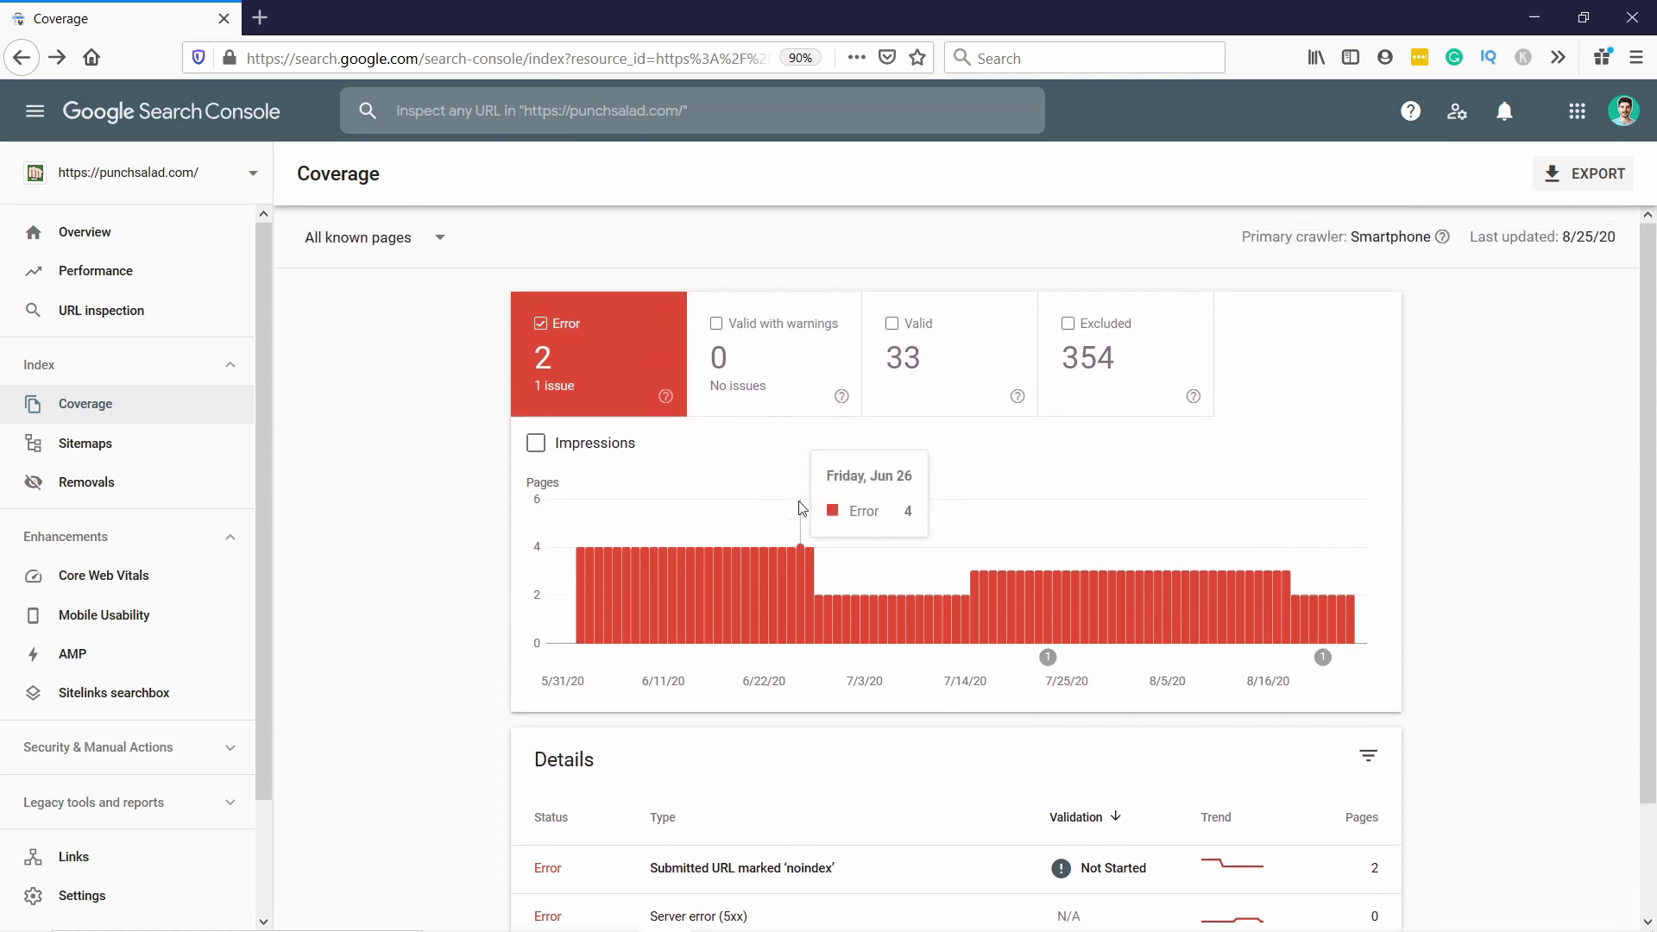
- Toggle the Error, Valid with warnings, Valid and Excluded cards, ending with only Excluded charted
left_click(759, 349)
left_click(639, 362)
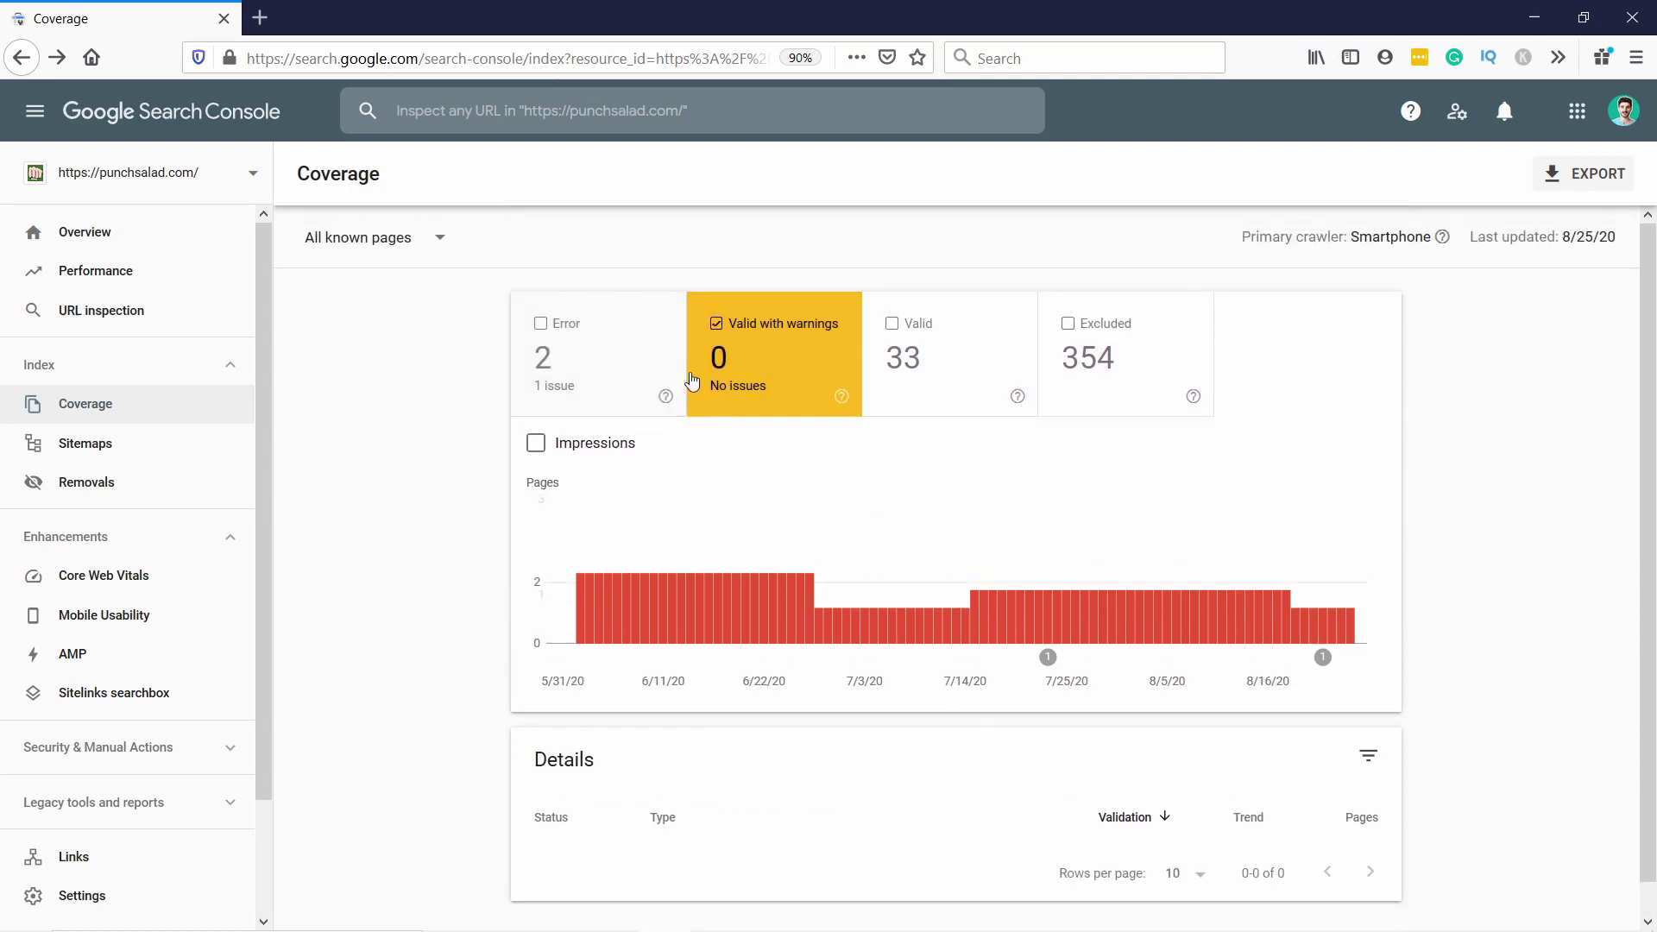
left_click(948, 381)
left_click(776, 396)
scroll(772, 511, "down", 2)
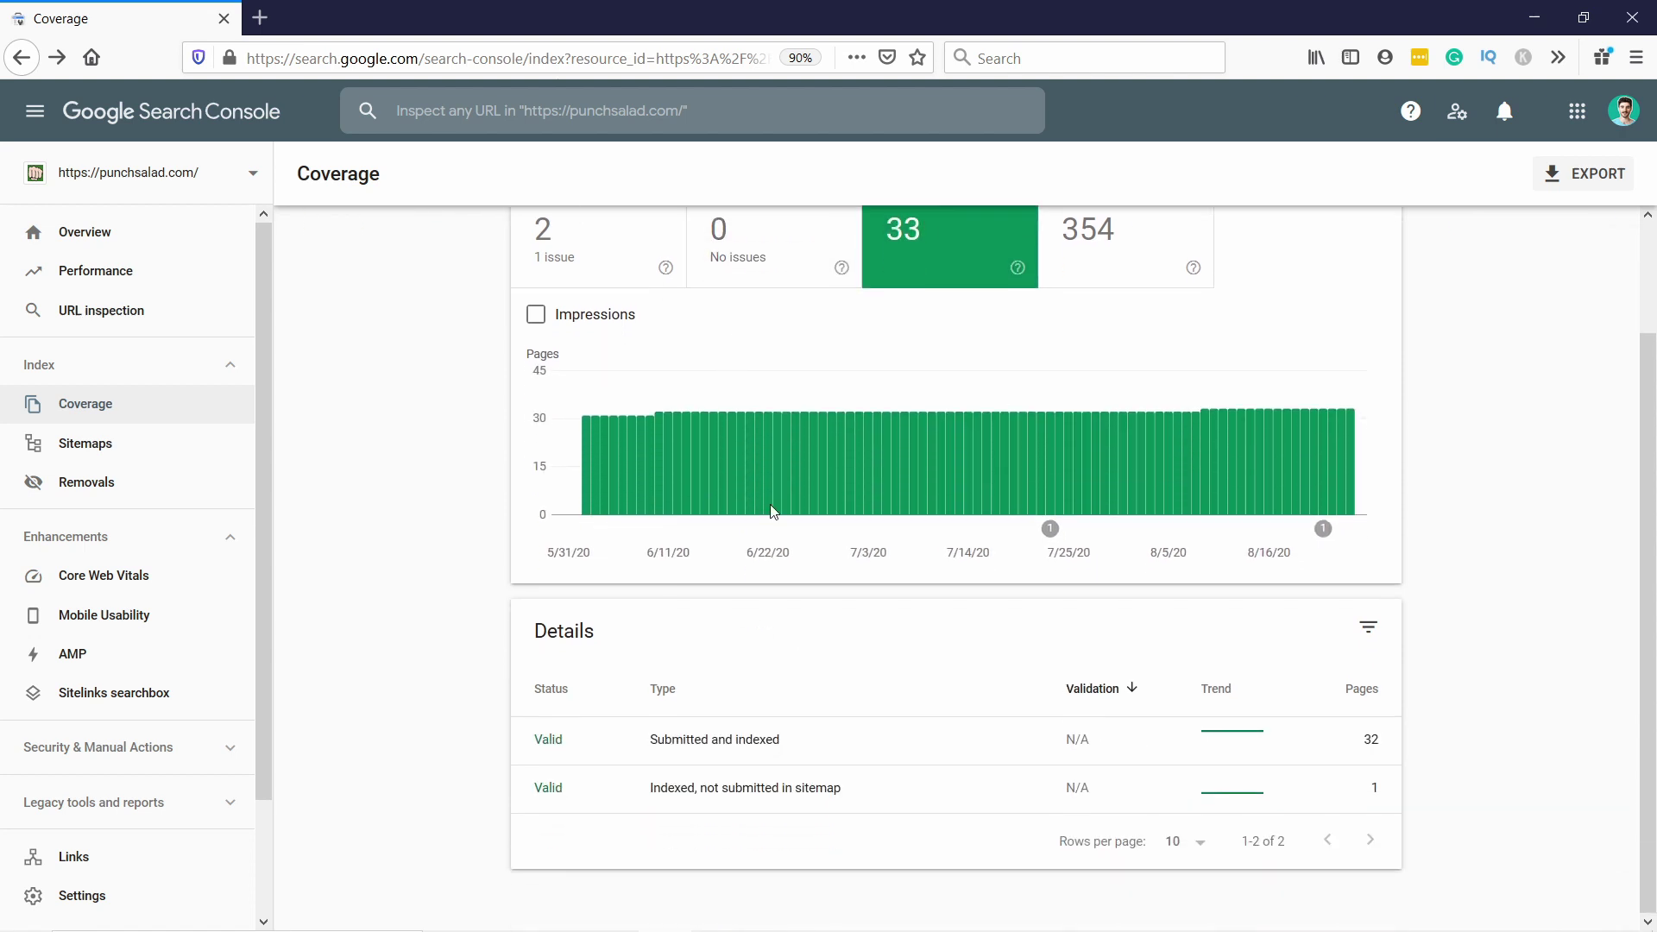
scroll(861, 633, "up", 2)
left_click(636, 296)
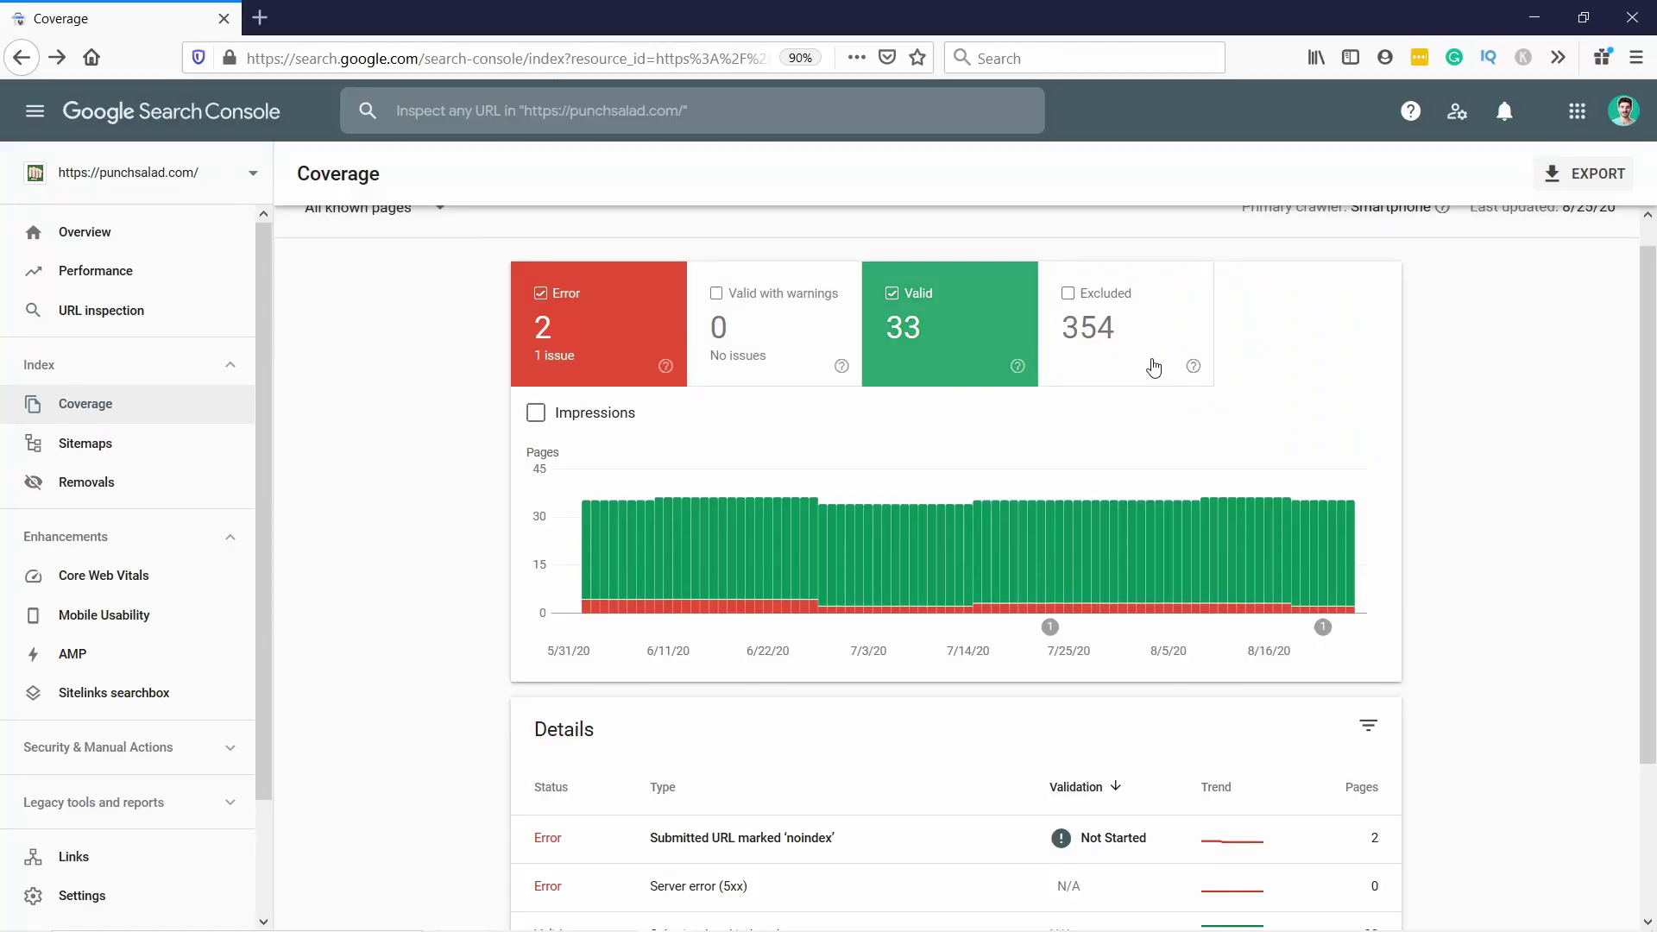
left_click(1148, 364)
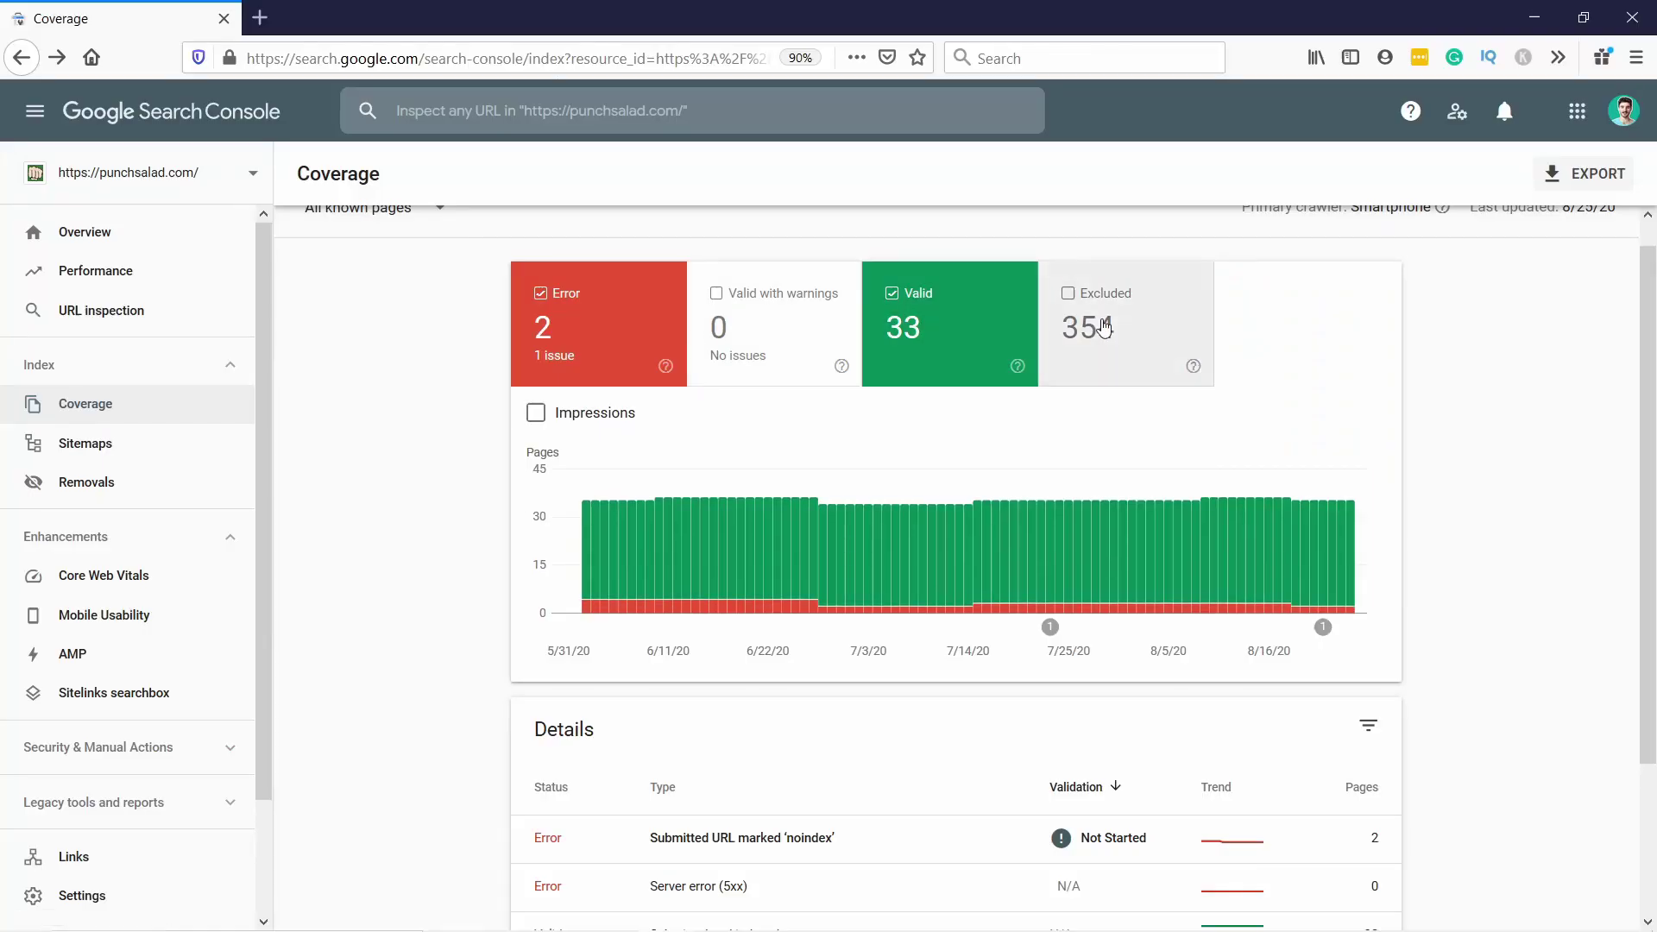
left_click(956, 322)
left_click(581, 314)
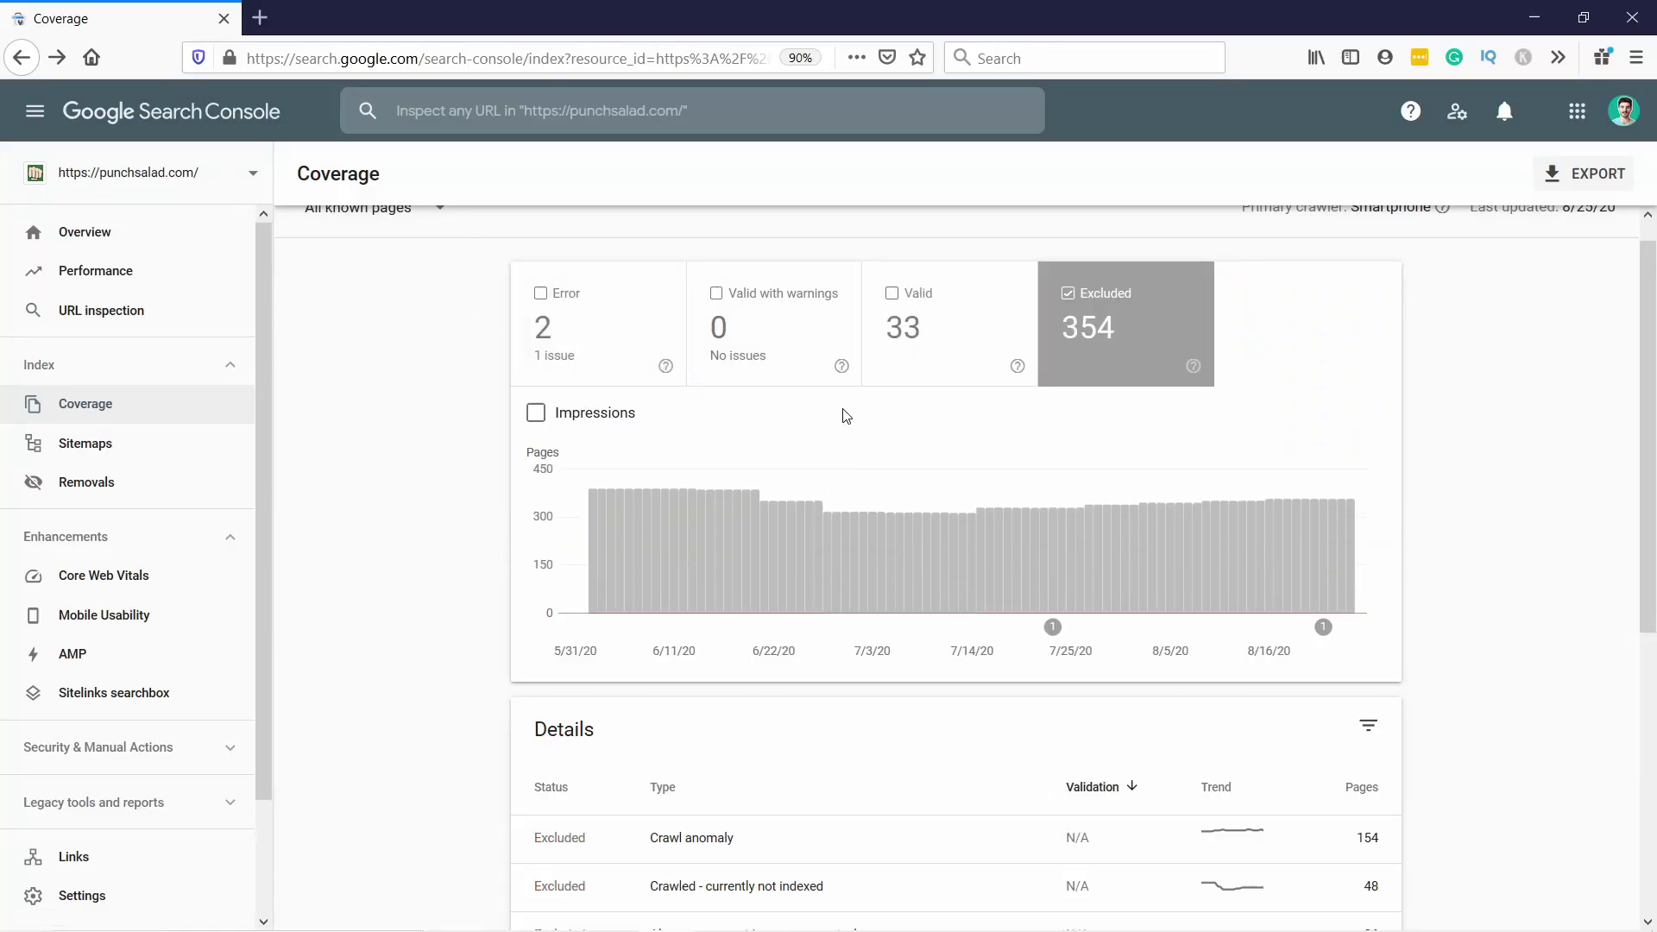
- Open the Crawl anomaly details and browse its 154 excluded example URLs
scroll(835, 412, "down", 1)
scroll(835, 412, "down", 3)
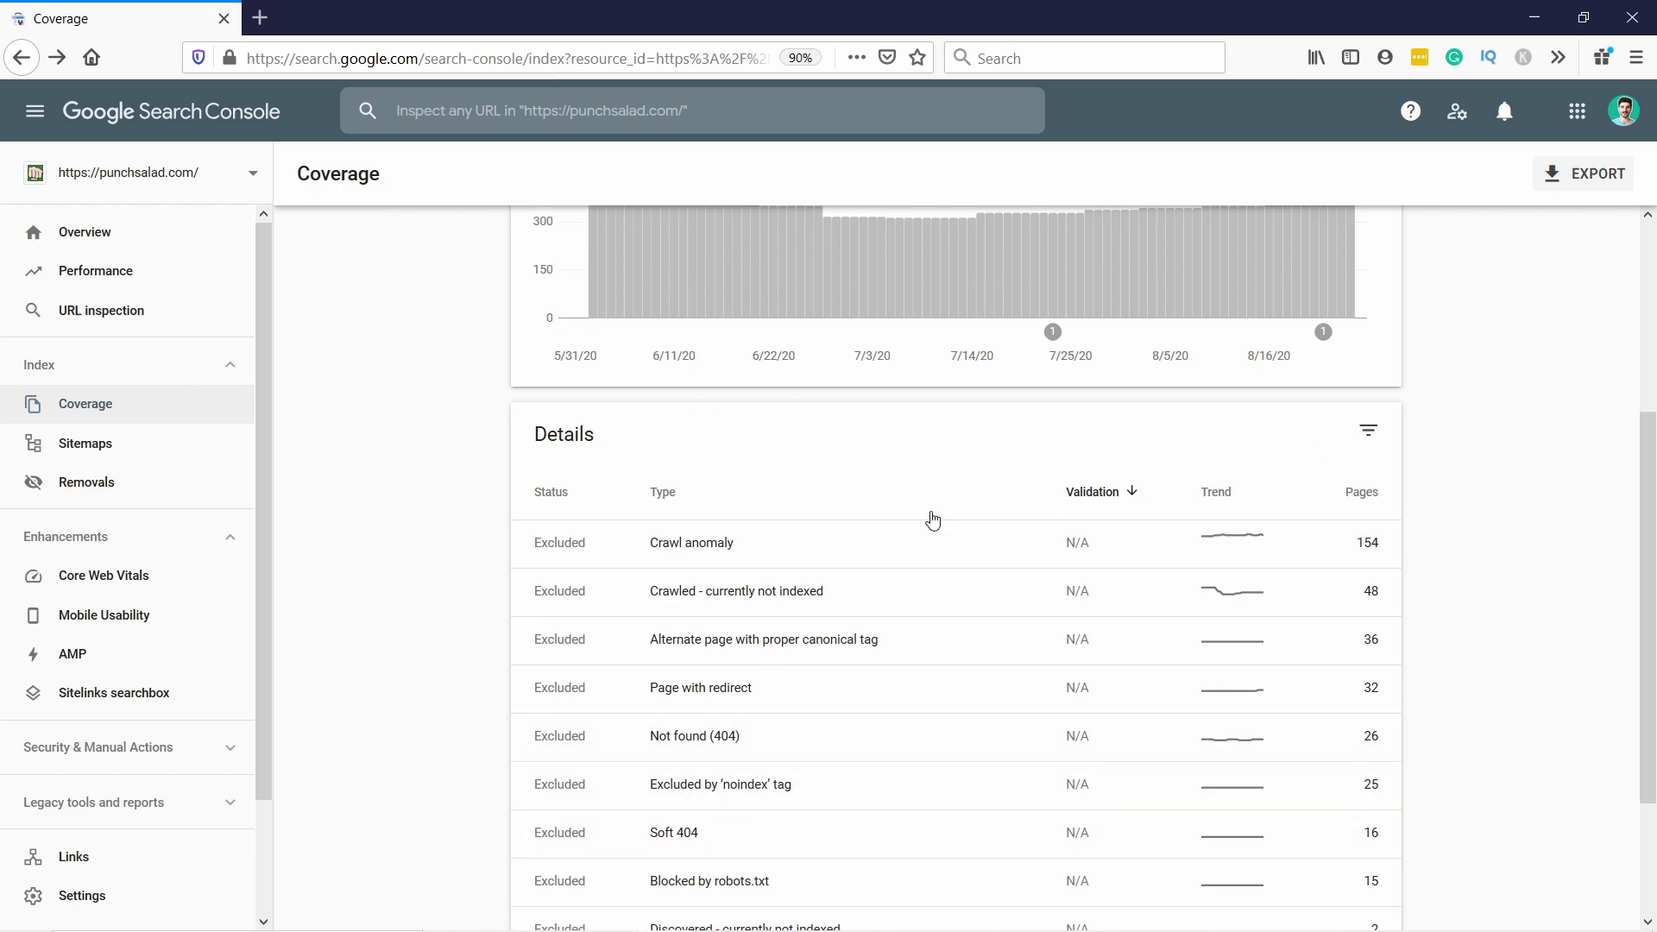
left_click(821, 550)
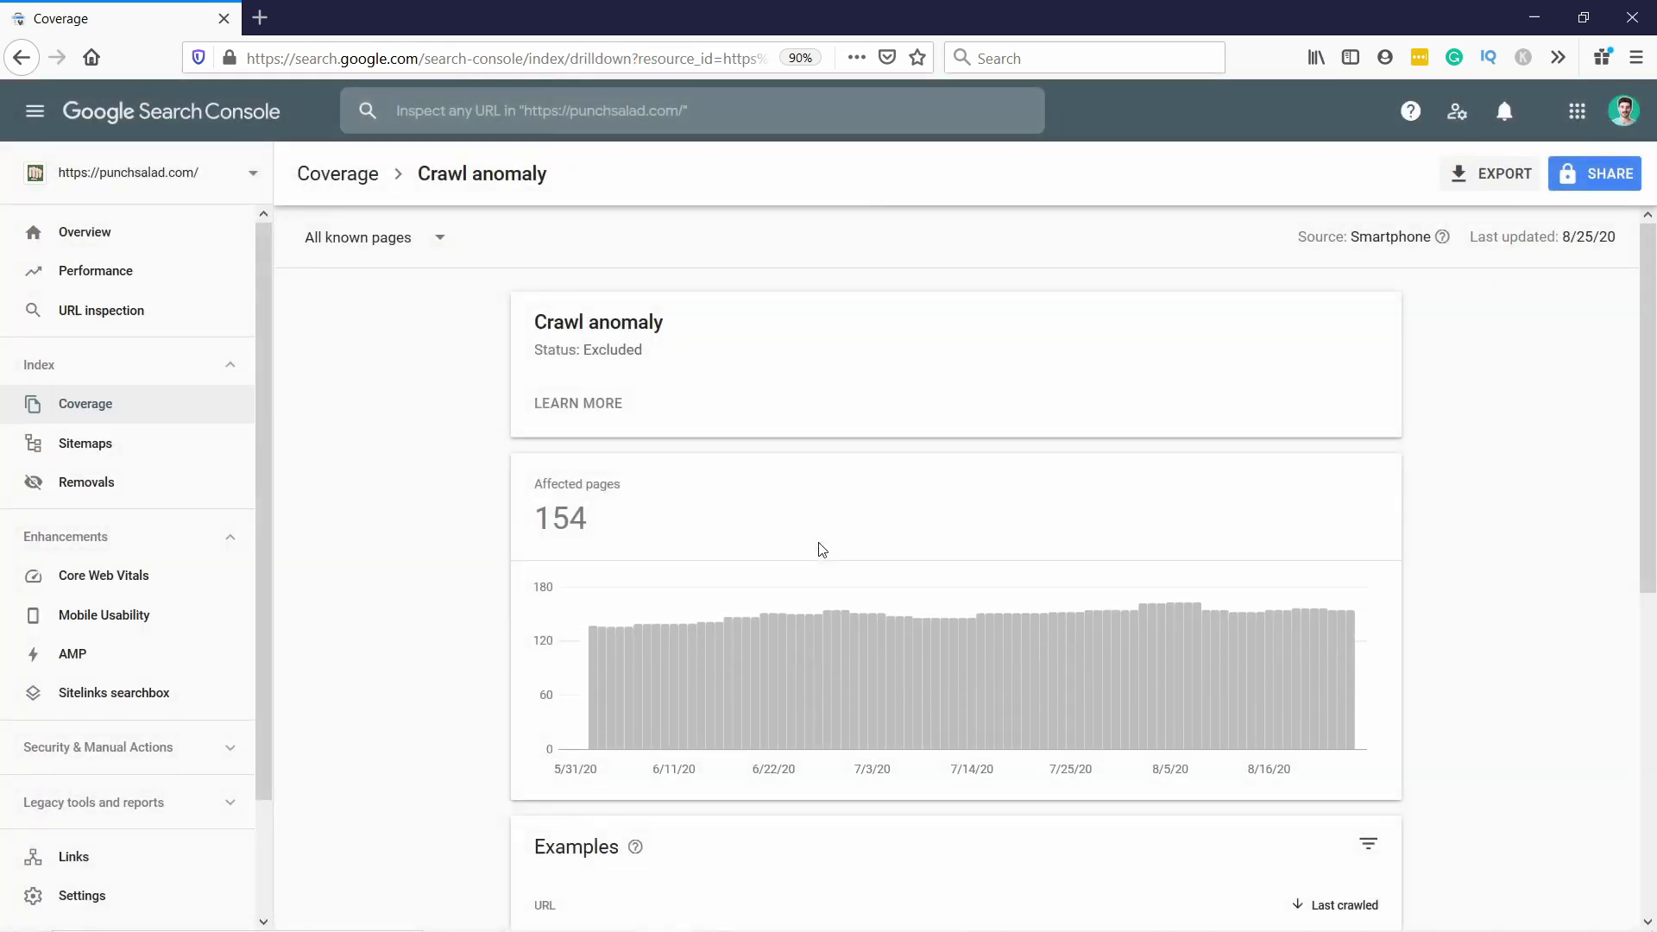
scroll(816, 518, "down", 6)
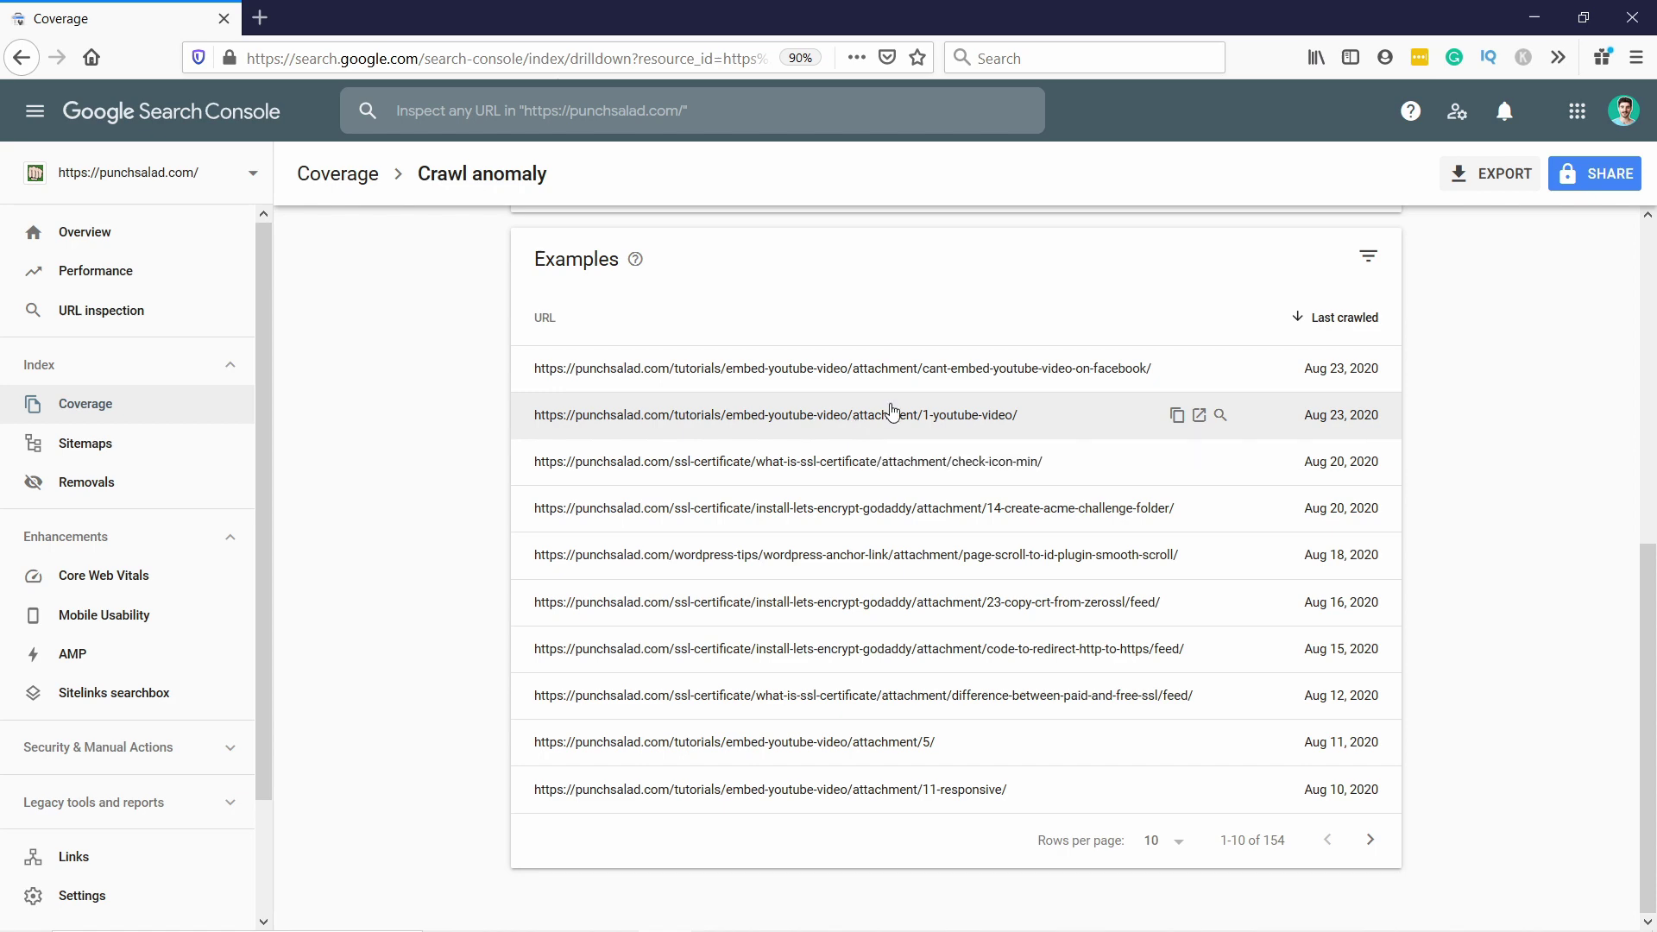
scroll(871, 414, "up", 6)
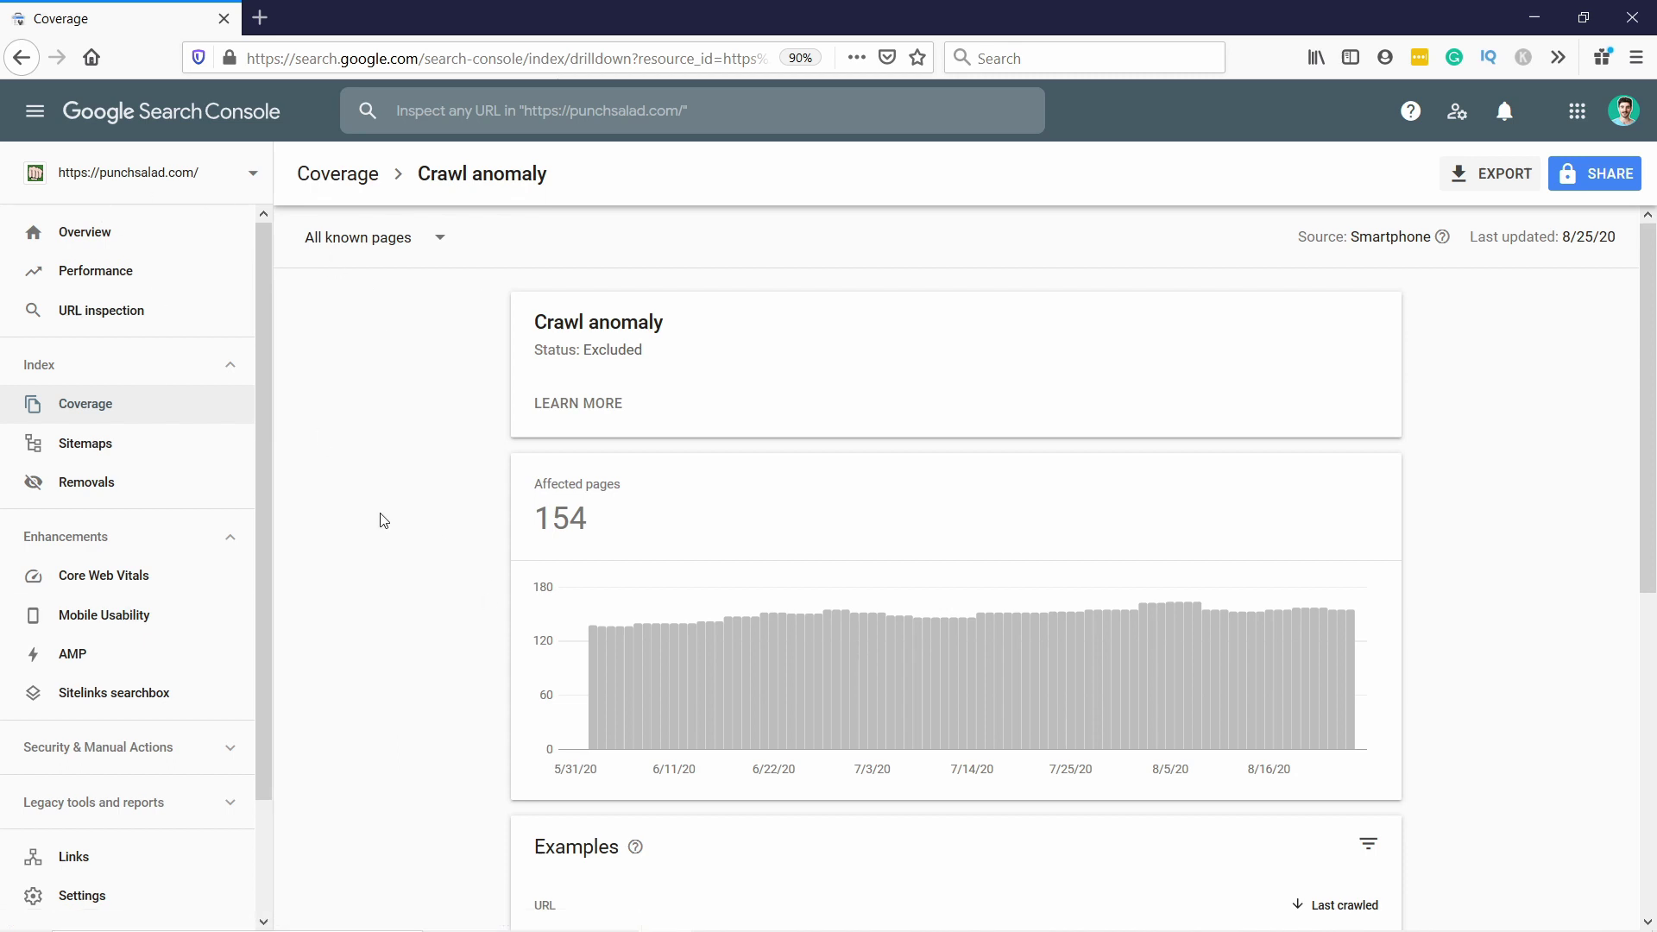
- Open the mobile Core Web Vitals report: 25 poor URLs with LCP over 4s and CLS over 0.25
left_click(104, 587)
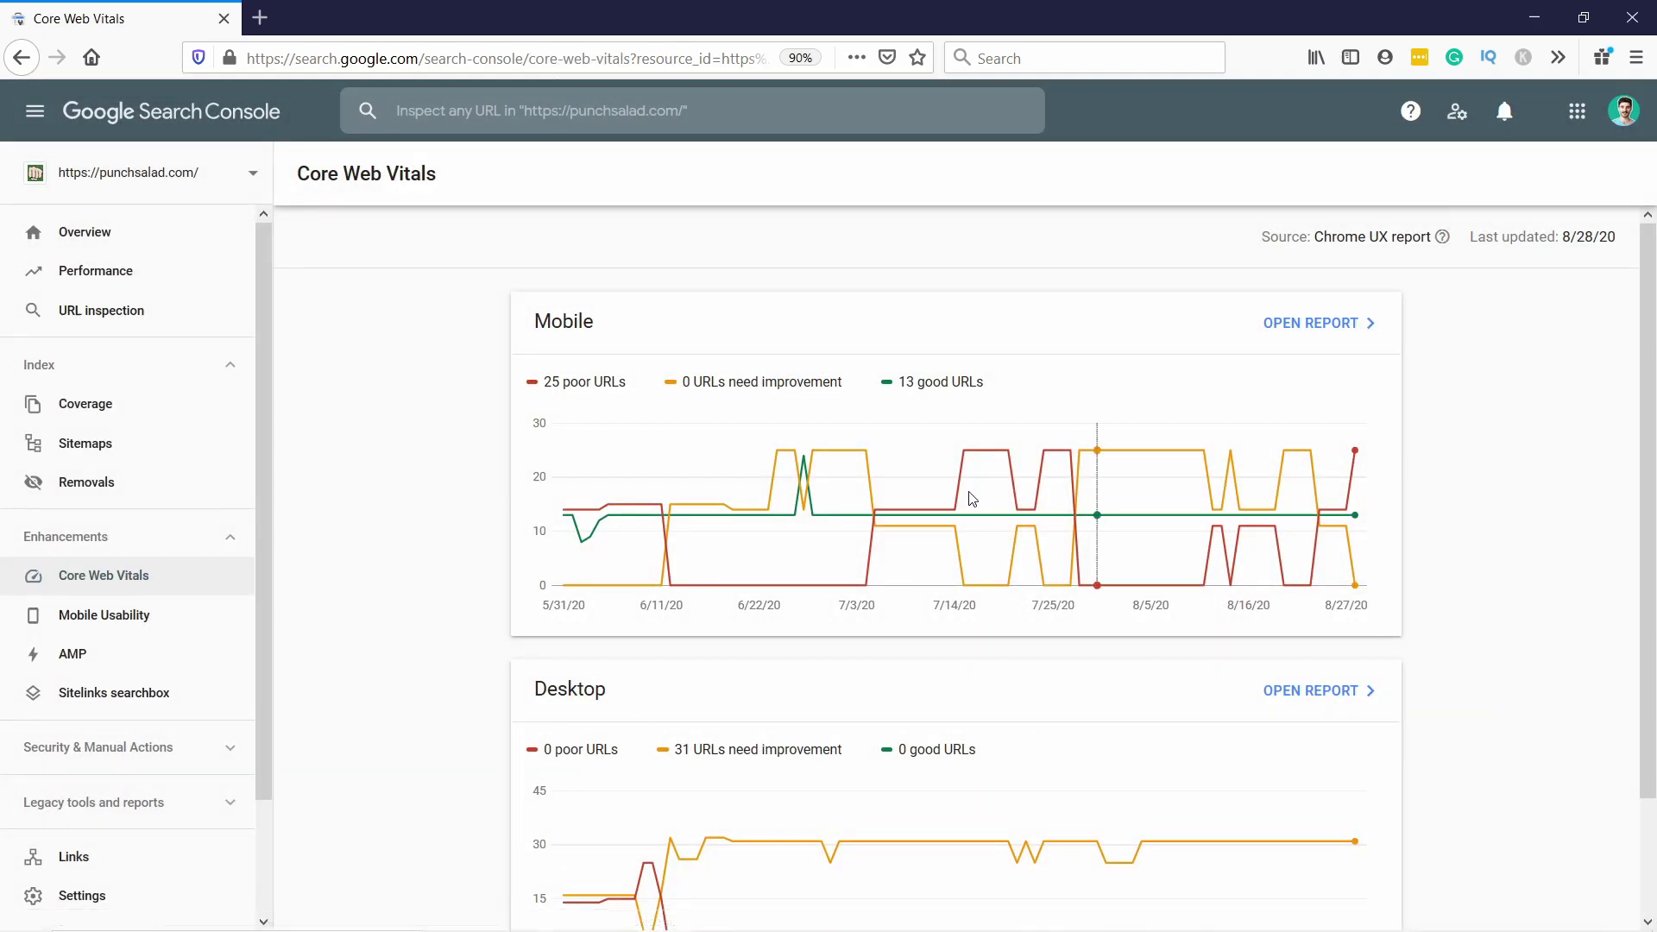
scroll(684, 525, "down", 2)
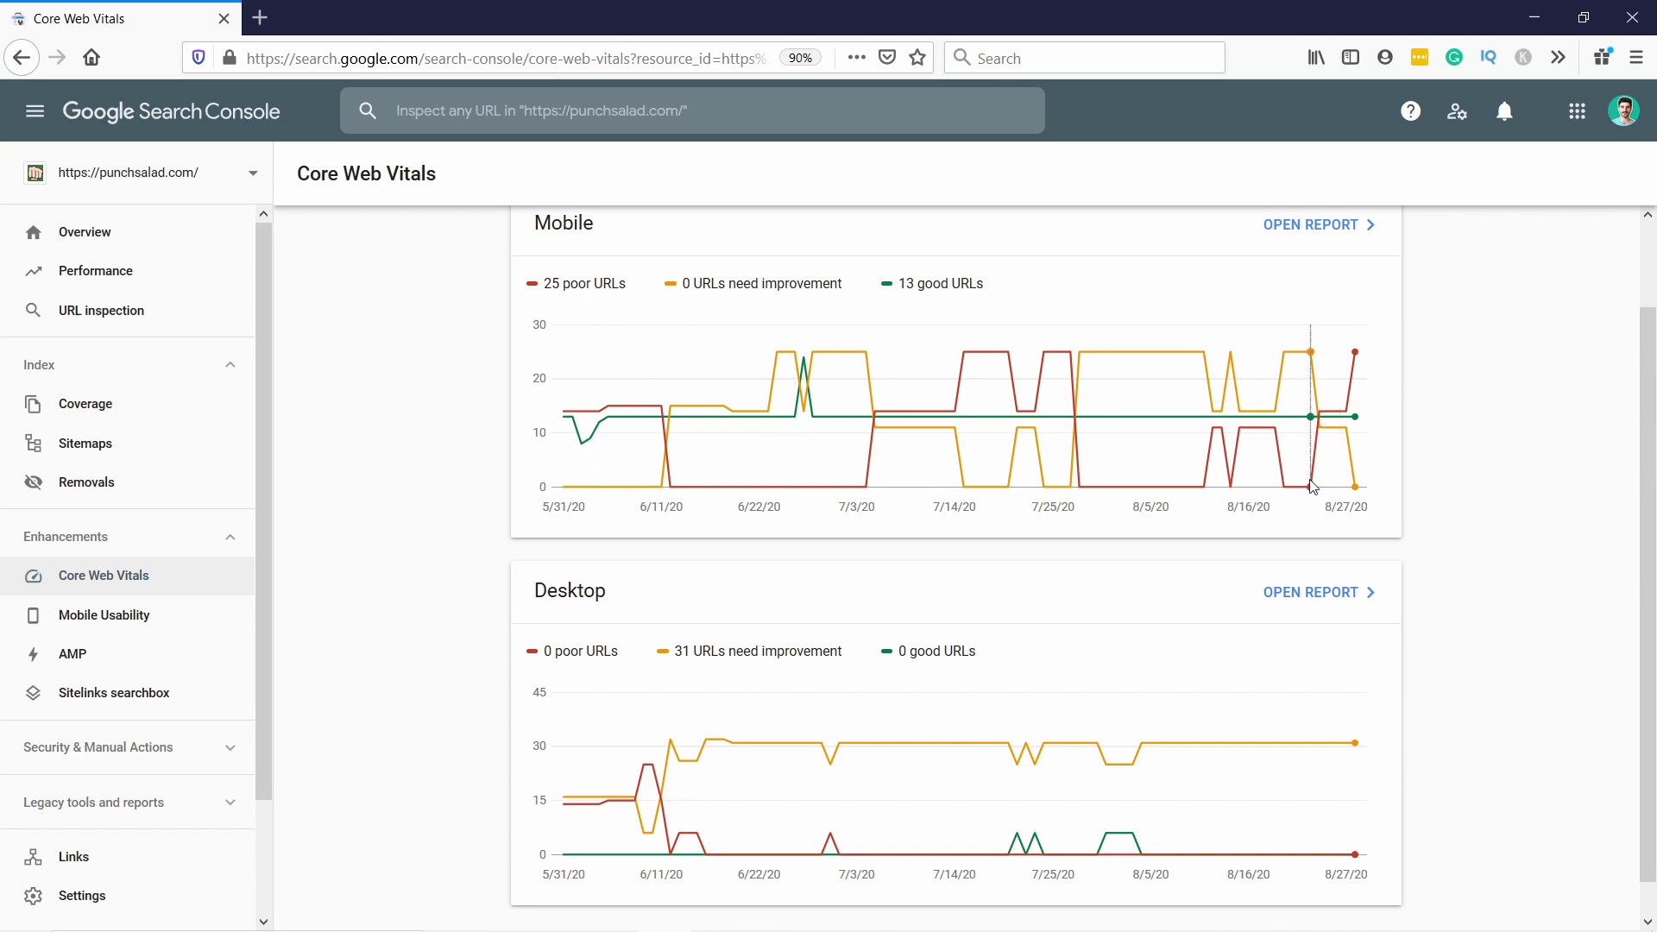
mouse_move(1353, 466)
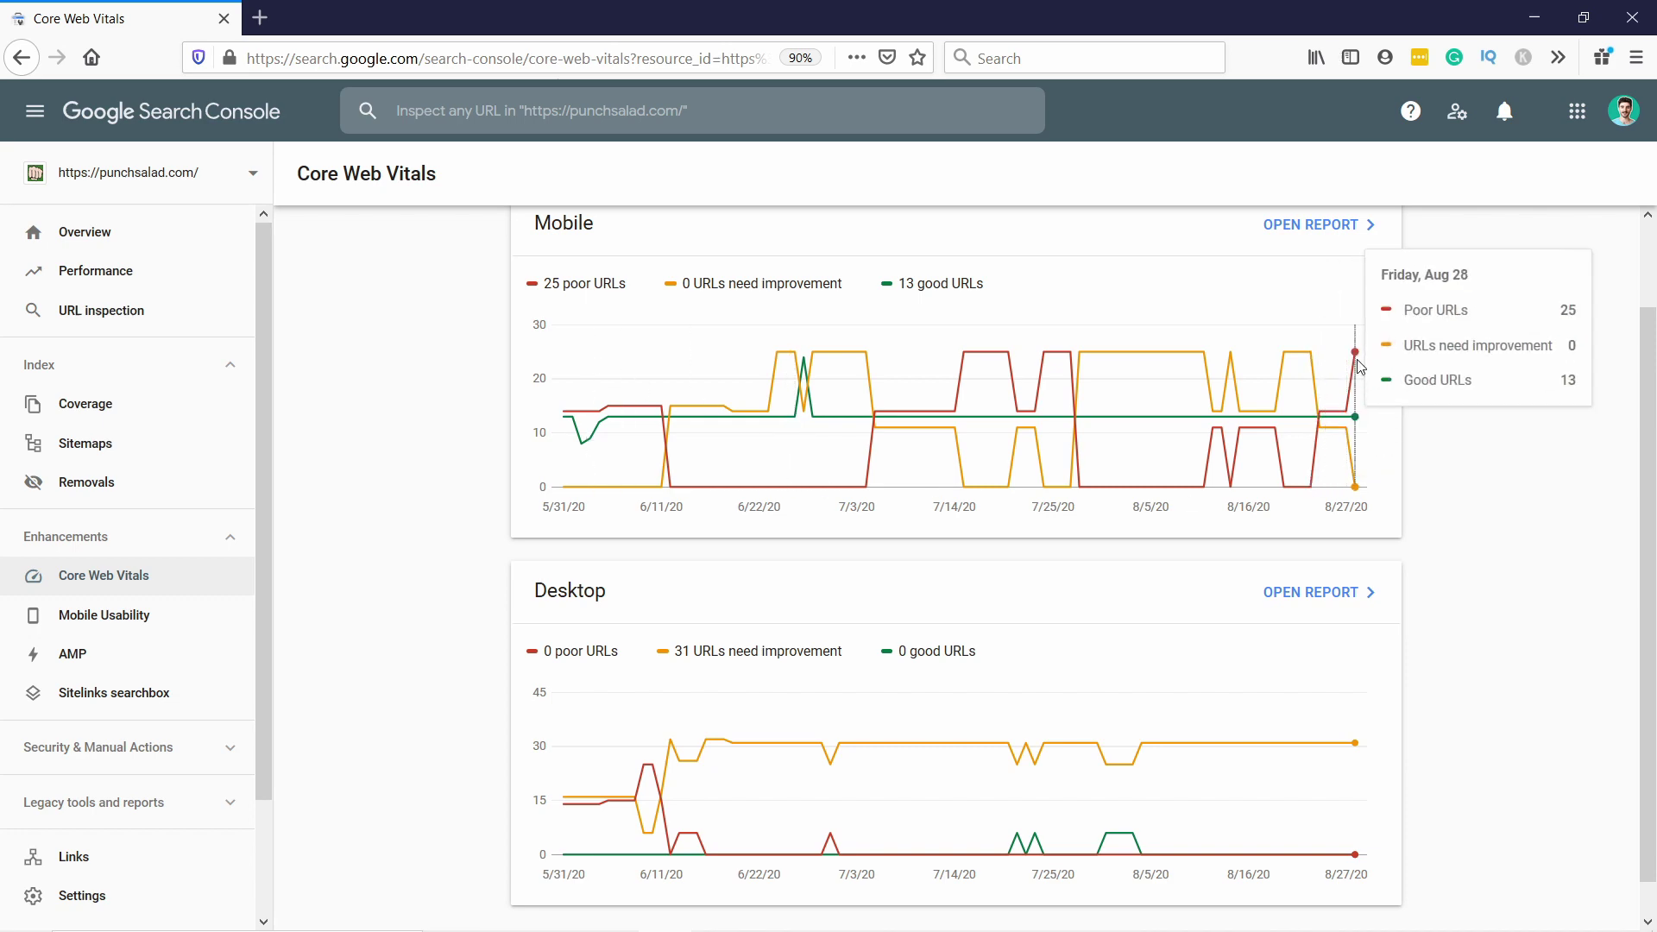
left_click(1293, 227)
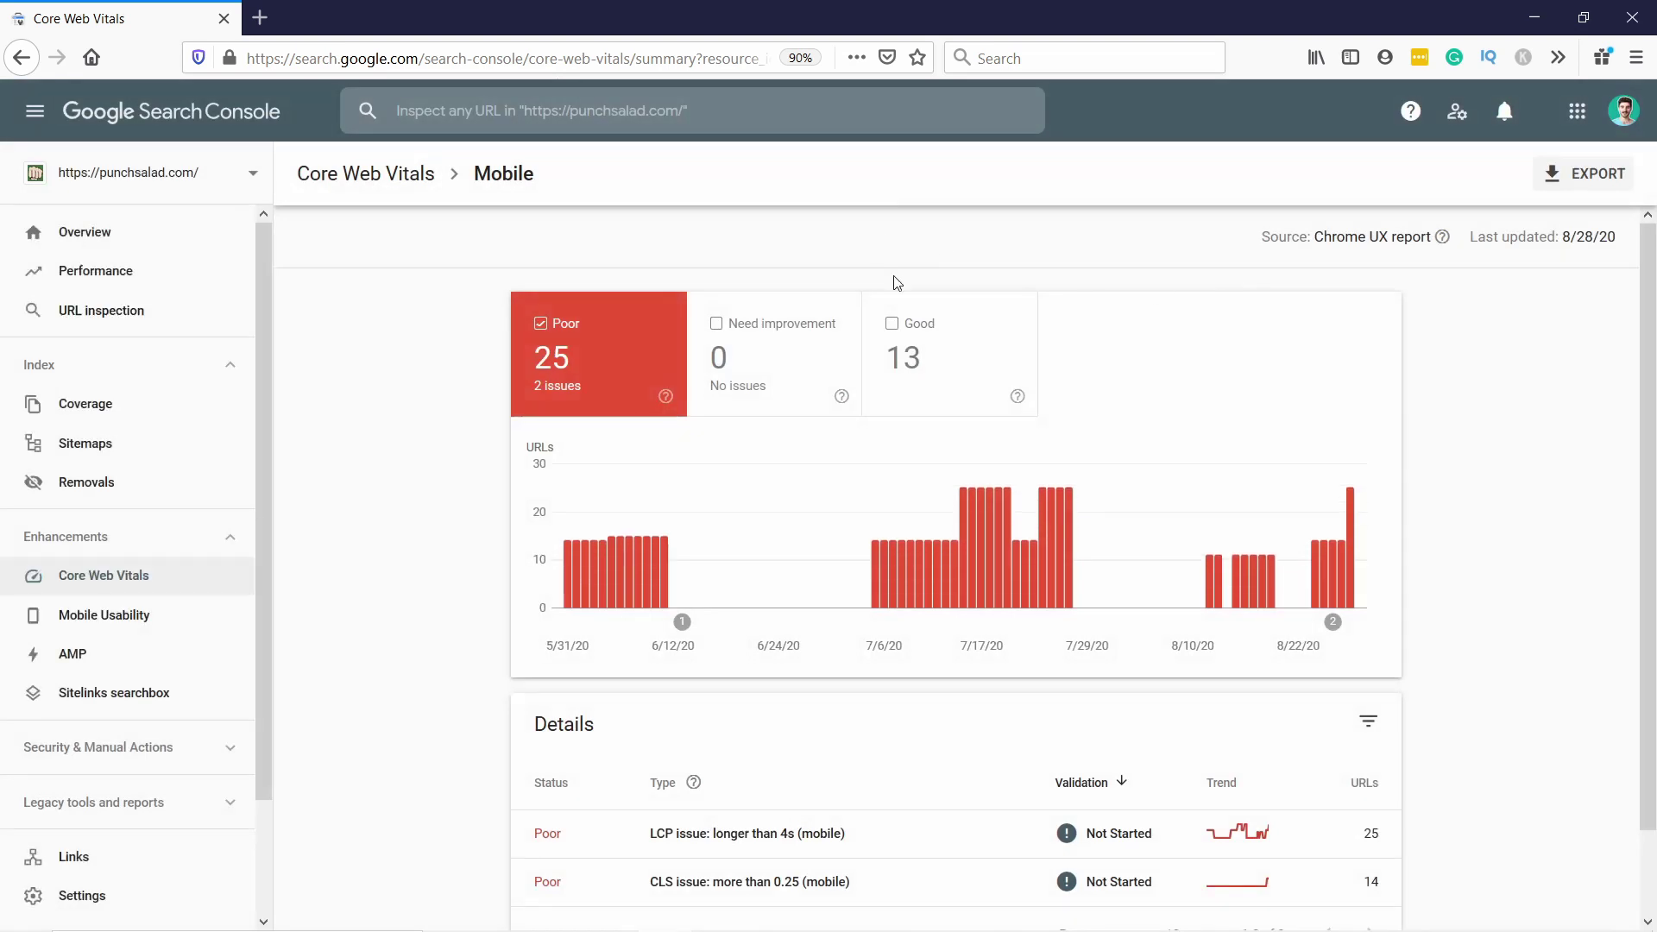
scroll(880, 691, "down", 2)
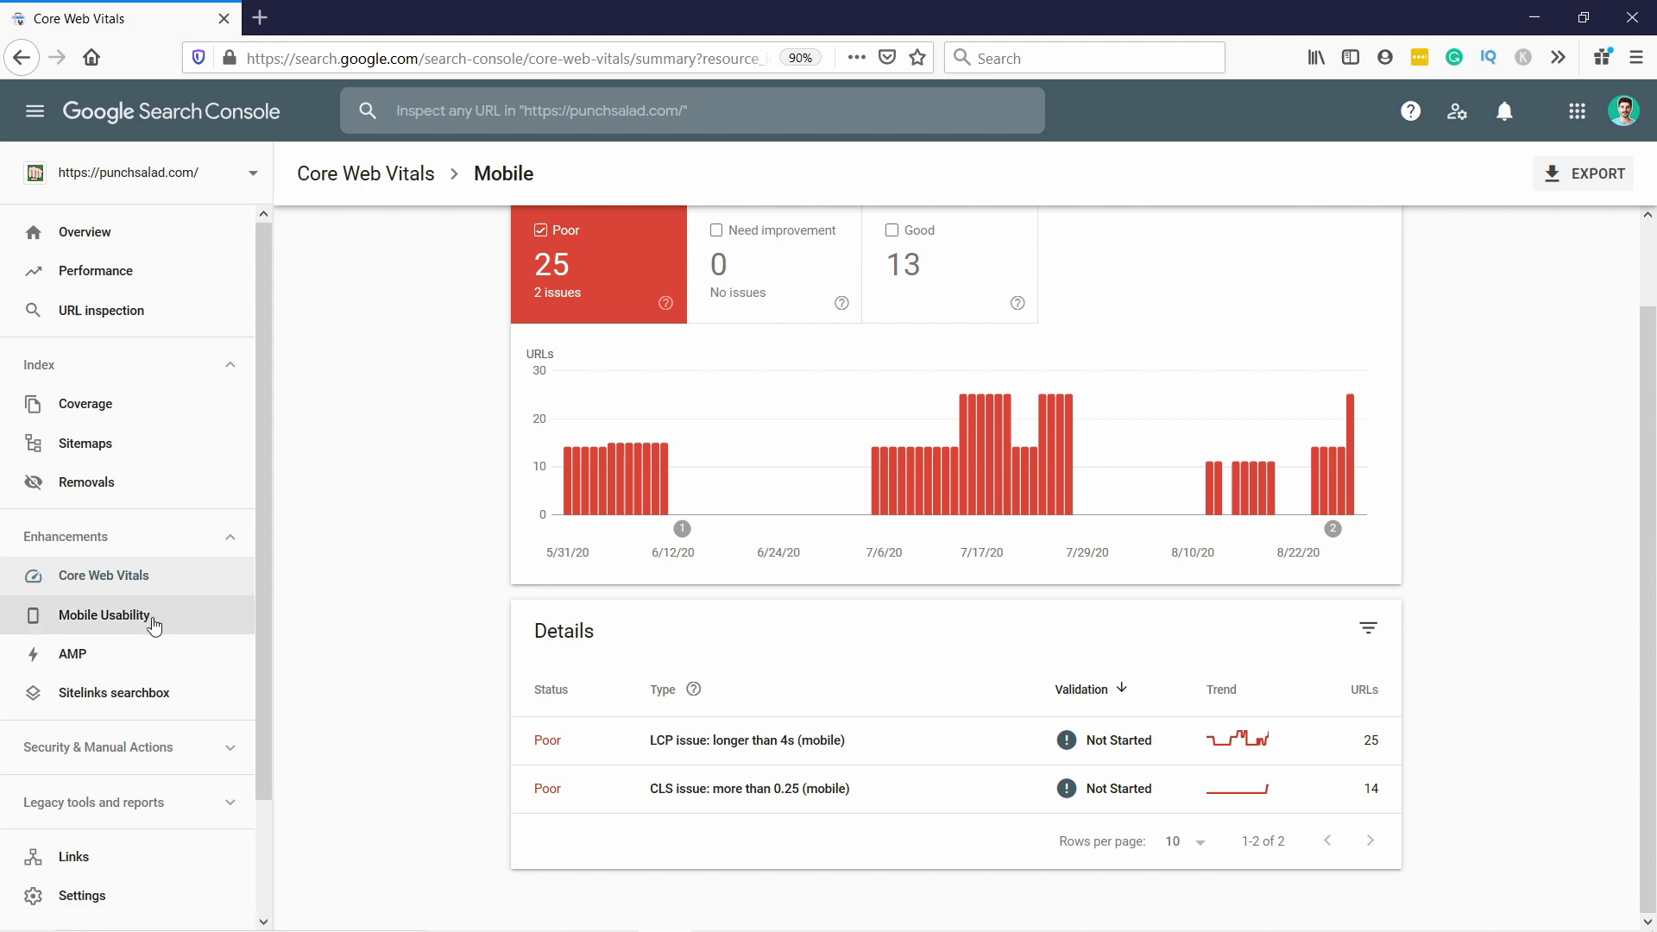
- Open Mobile Usability under Enhancements to see 0 errors and 31 valid pages
left_click(104, 616)
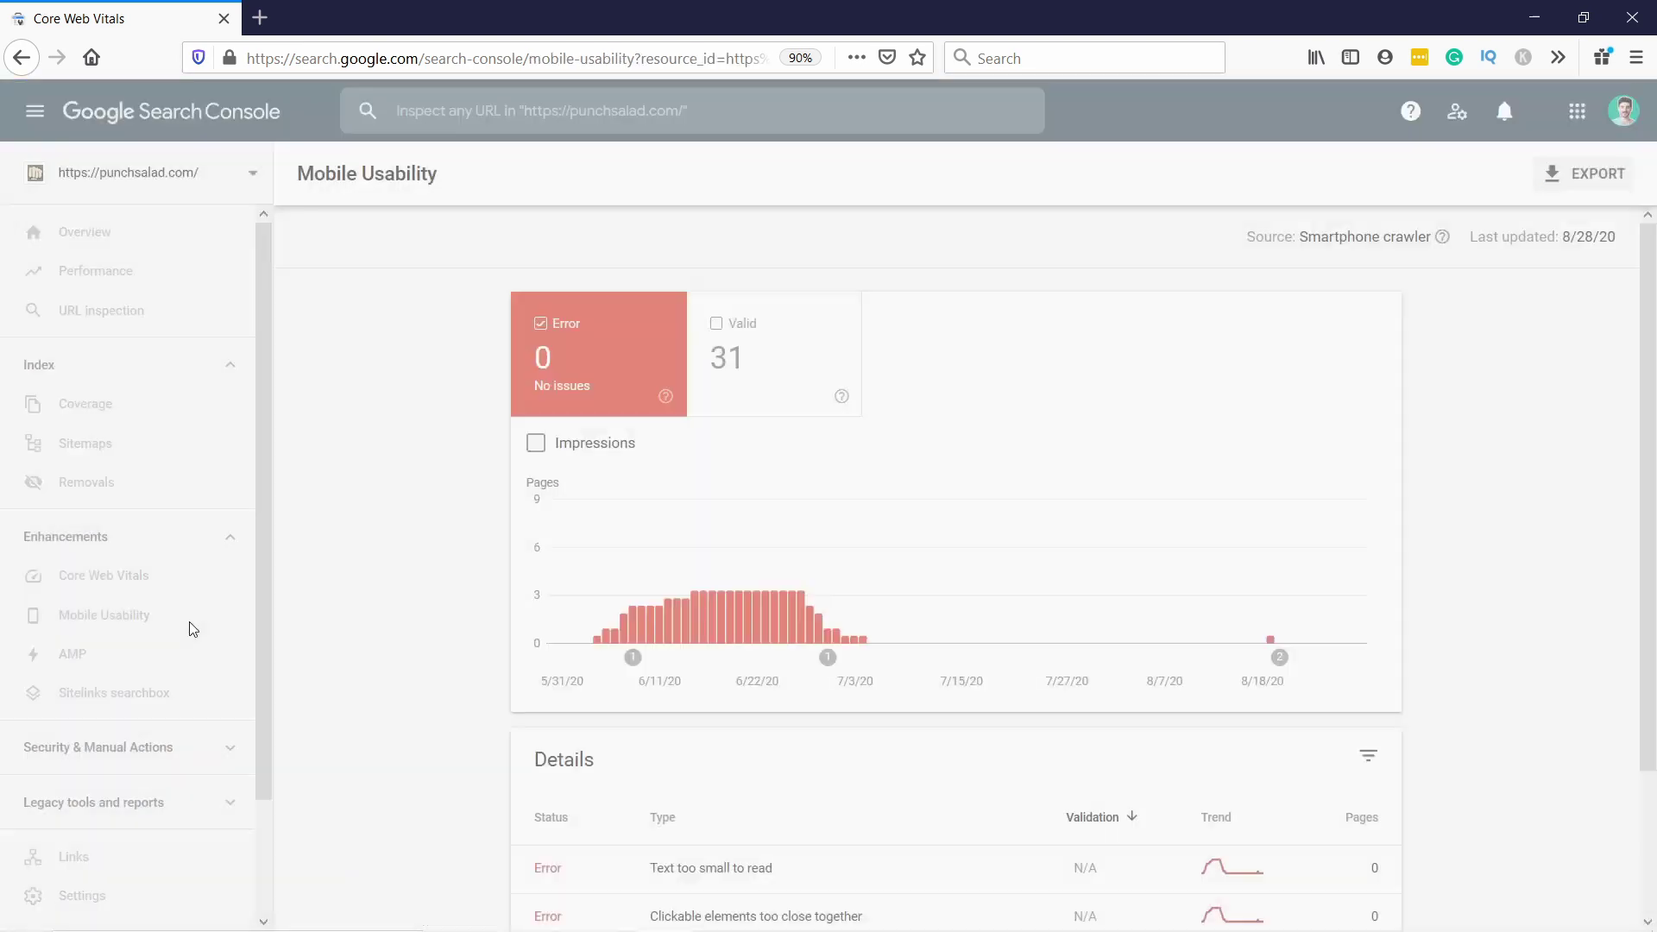